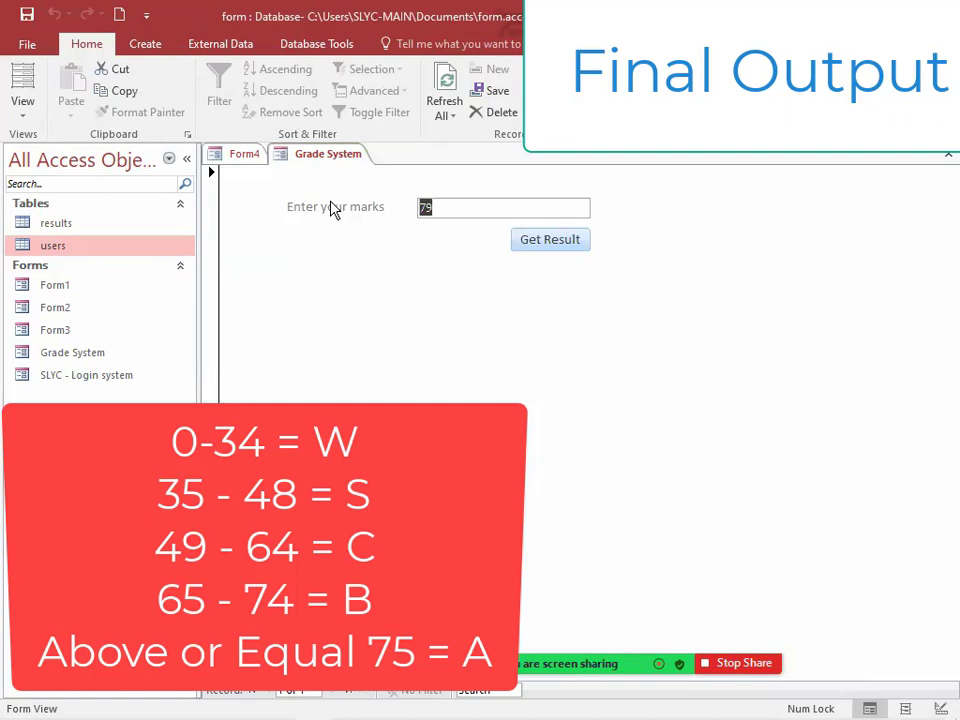
Step: Test the Grade System form by getting the results for marks 12, 69 and 110
text(12)
click(553, 243)
click(495, 305)
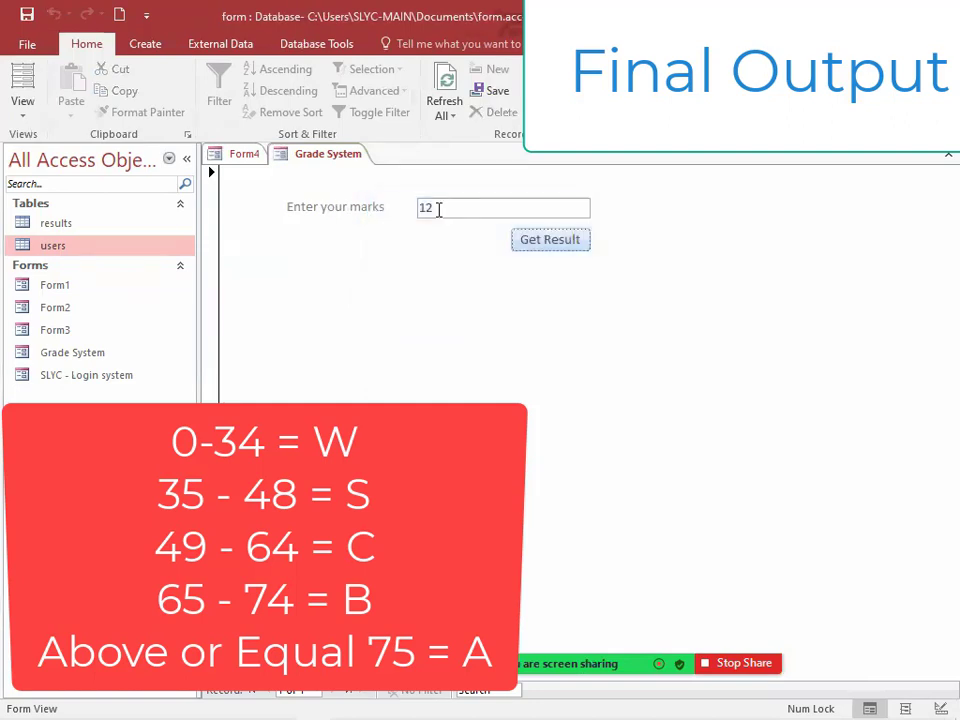
double_click(432, 207)
text(69)
click(535, 245)
key(Return)
text(110)
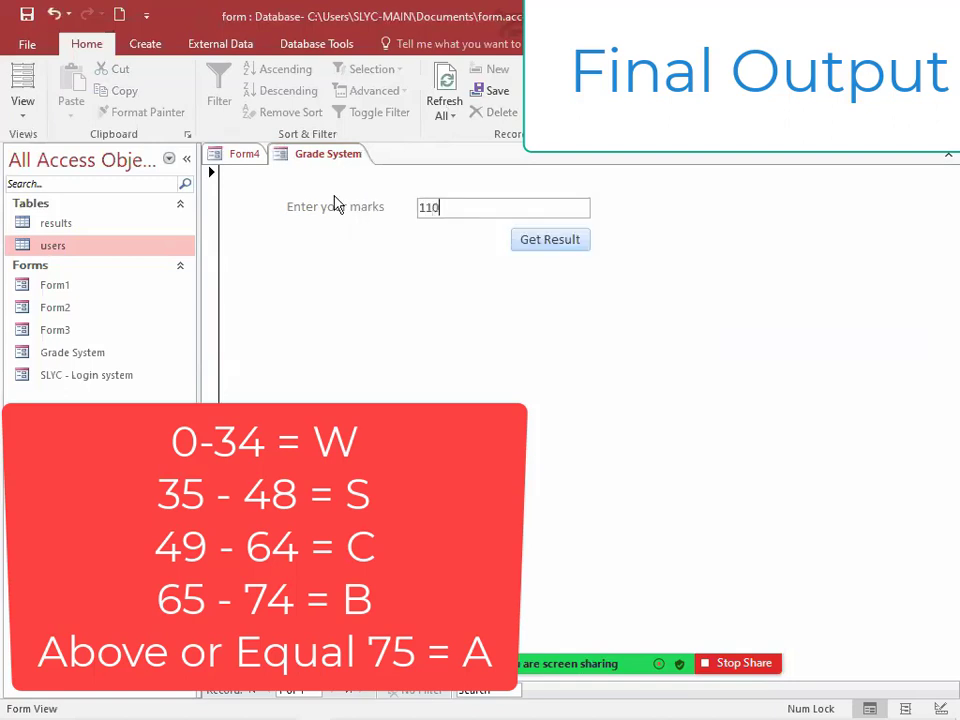
click(519, 242)
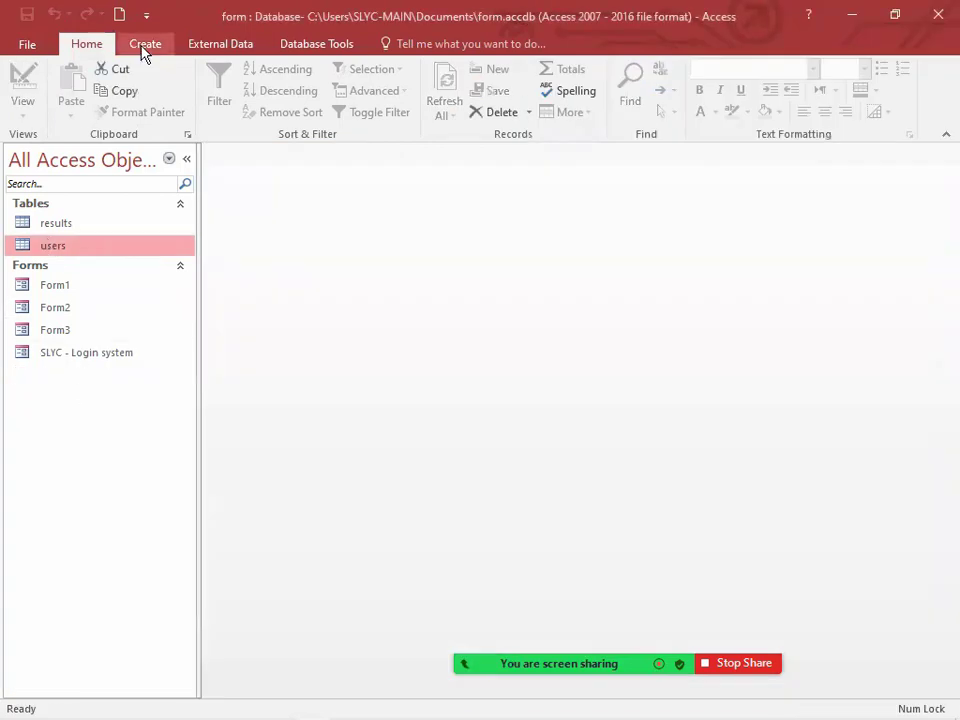
Step: Create a blank form and show it in Design View with the field list closed
click(143, 50)
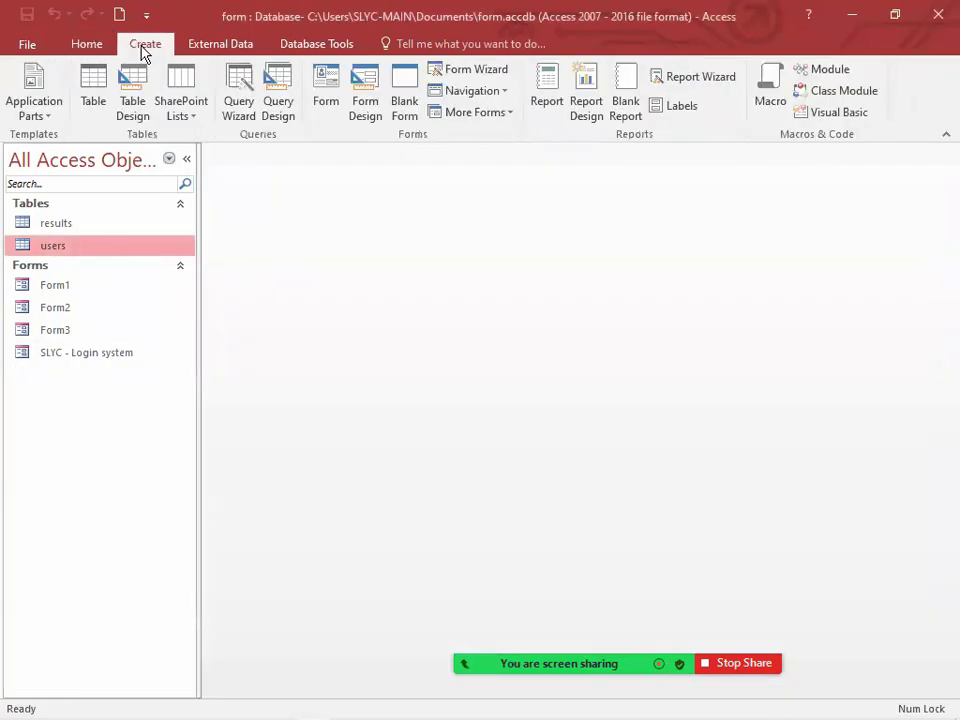
click(395, 95)
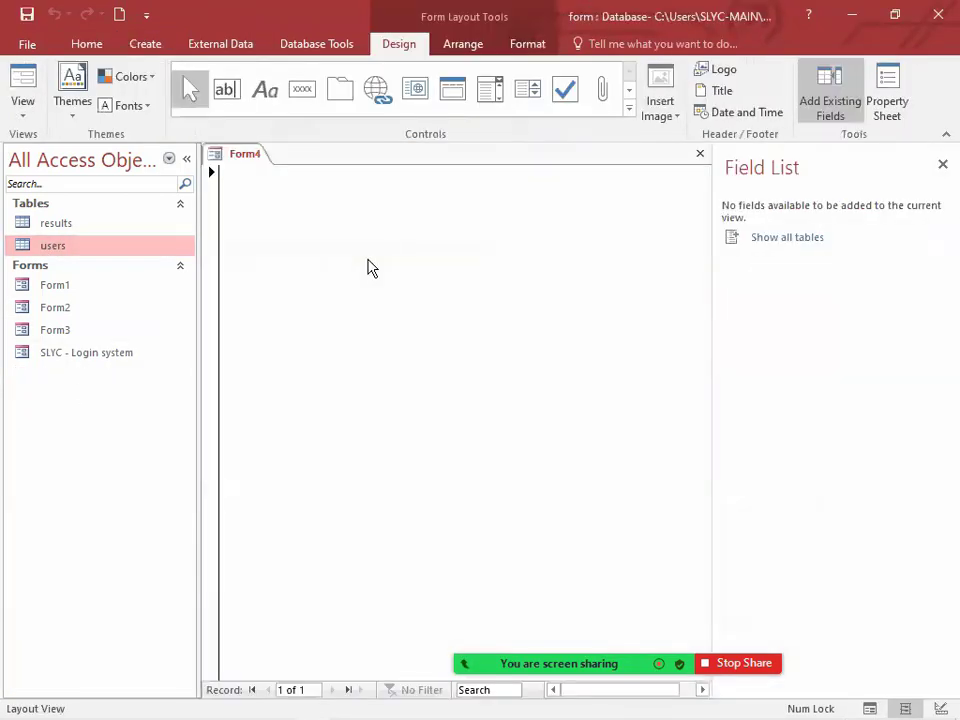
right_click(248, 158)
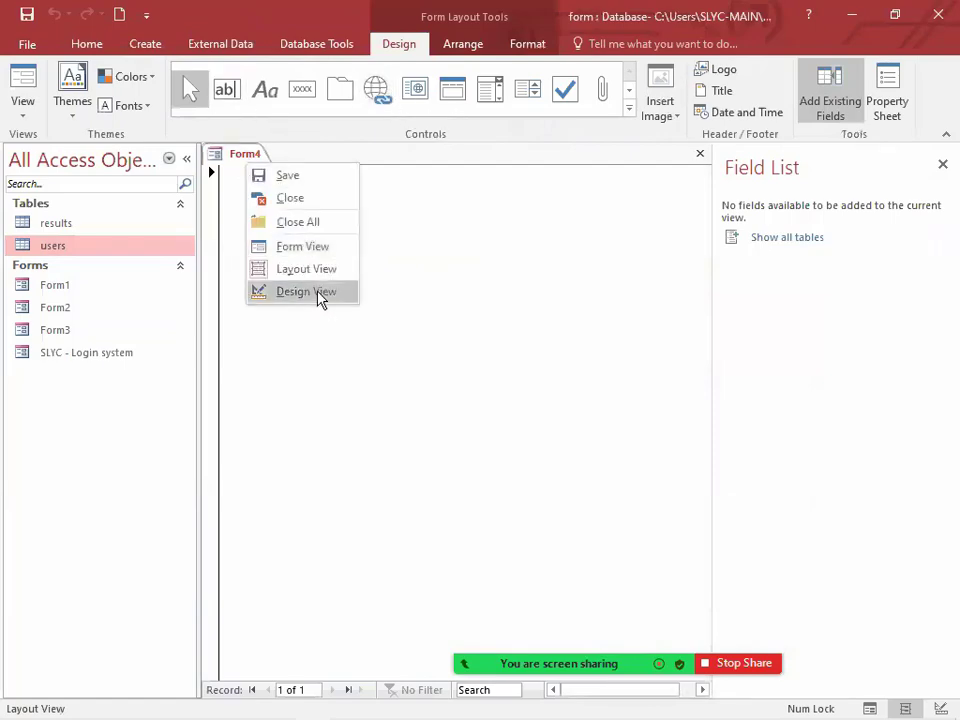
click(318, 292)
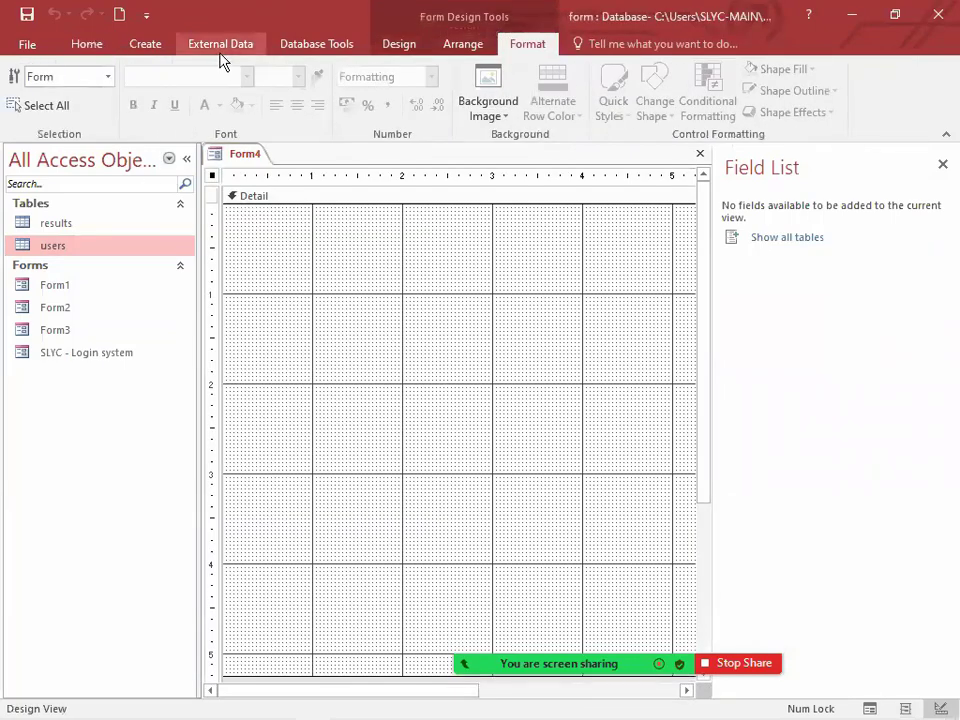
click(942, 164)
Step: Add a command button about 2.2 inches wide without the wizard's actions, and move it lower on the form
click(405, 50)
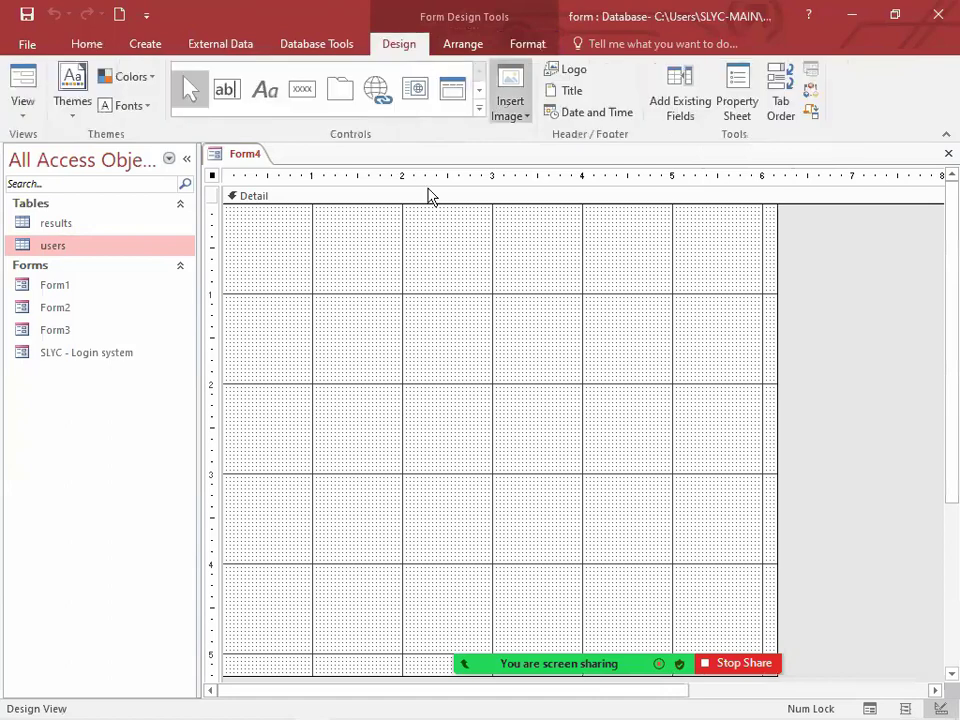
click(302, 89)
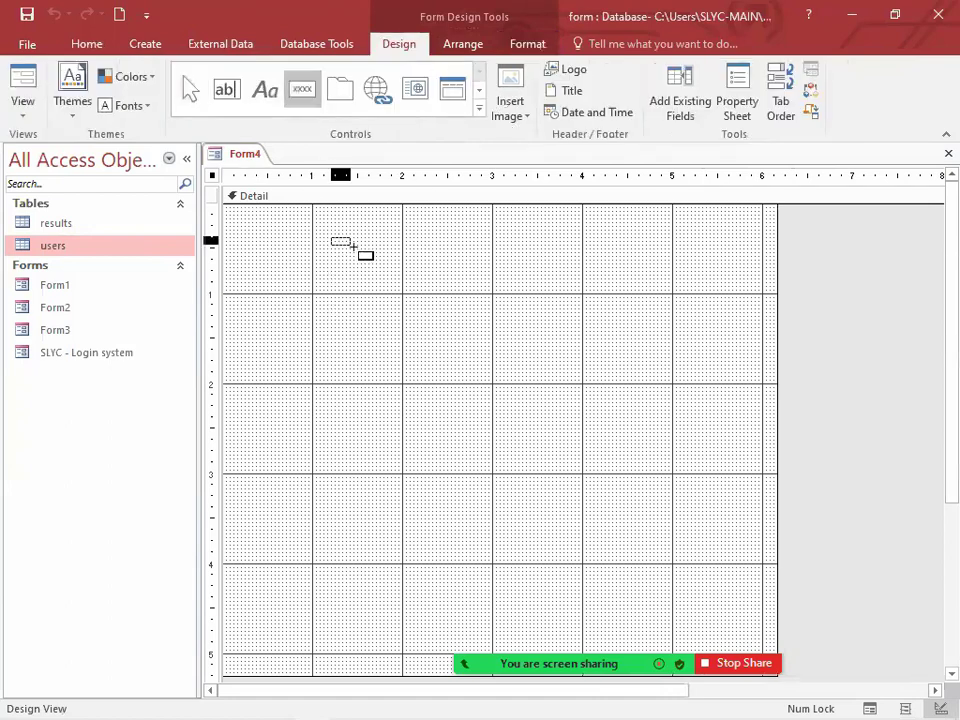
drag(330, 237, 533, 267)
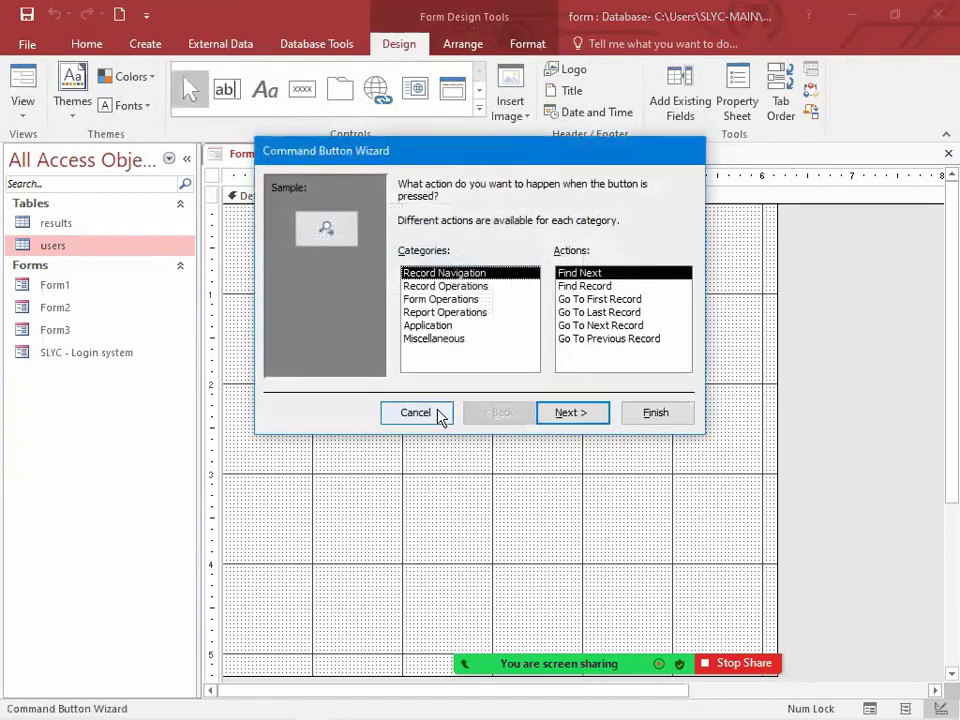
click(437, 414)
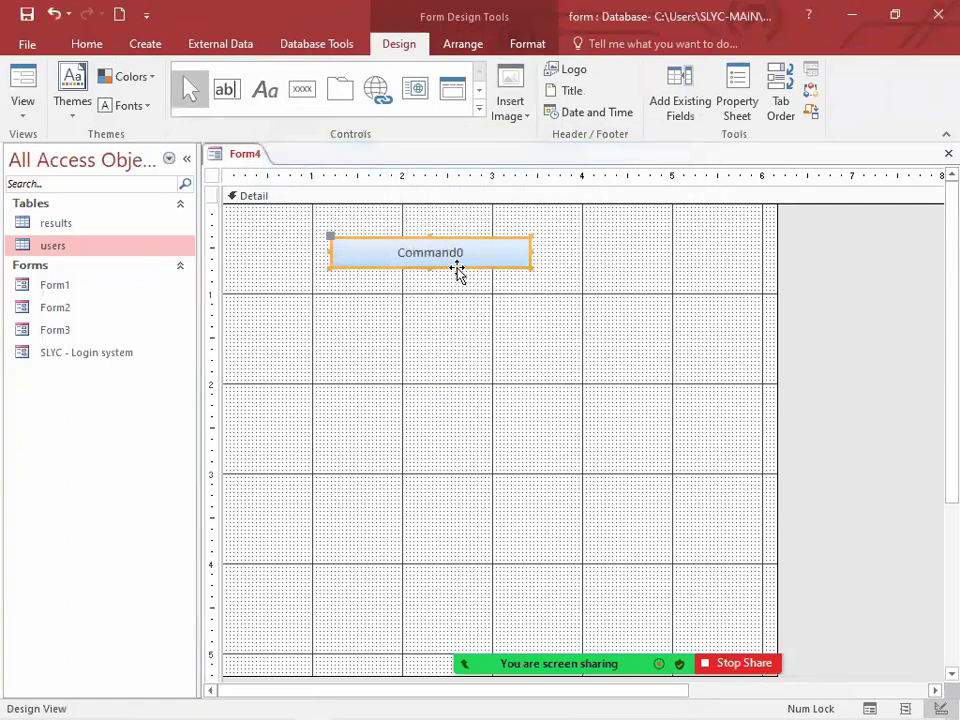
drag(457, 272, 505, 374)
Step: Add a text box about 1.75 inches wide above the command button and shift it slightly inward with its label
click(264, 89)
click(226, 89)
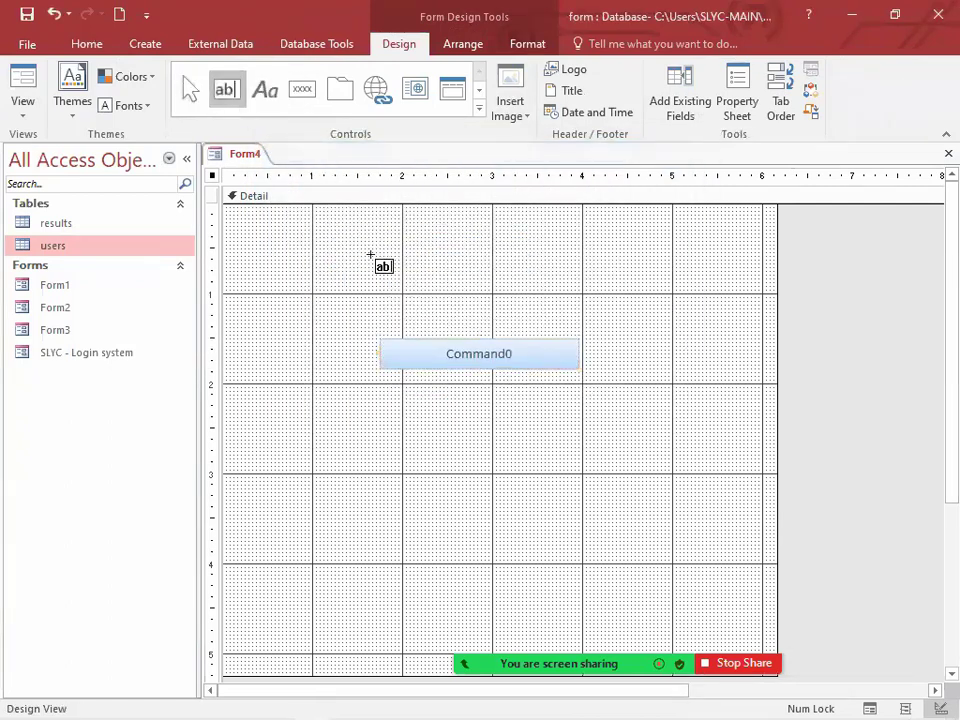
mouse_move(357, 250)
mouse_down()
mouse_move(422, 272)
mouse_move(515, 268)
mouse_up()
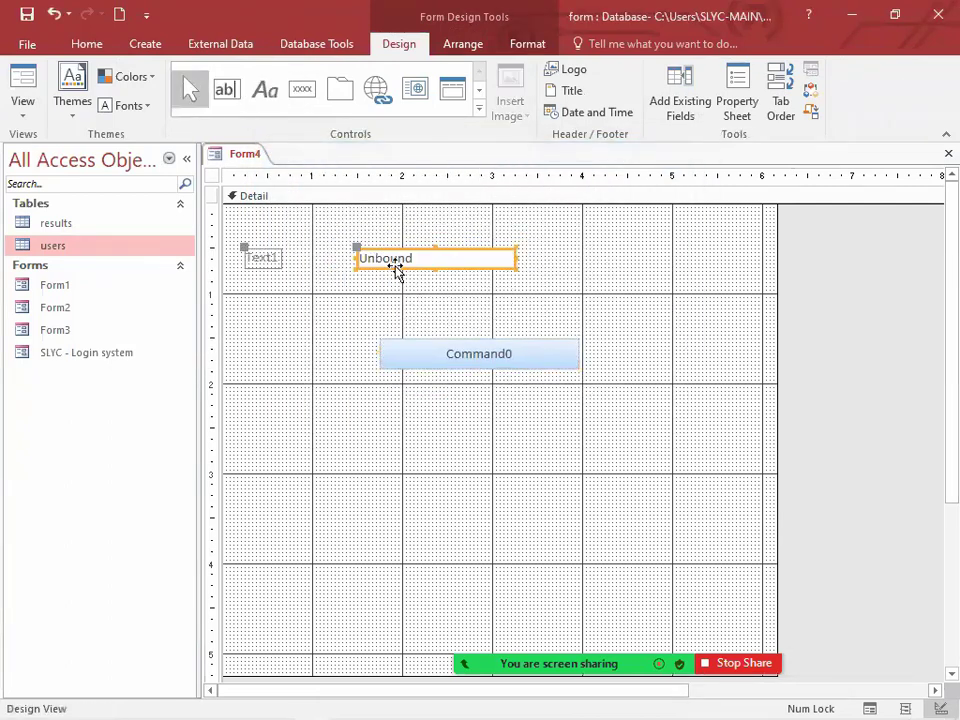
drag(397, 272, 429, 273)
Step: Move the command button up beneath the text box and narrow it to about 1 inch
click(496, 363)
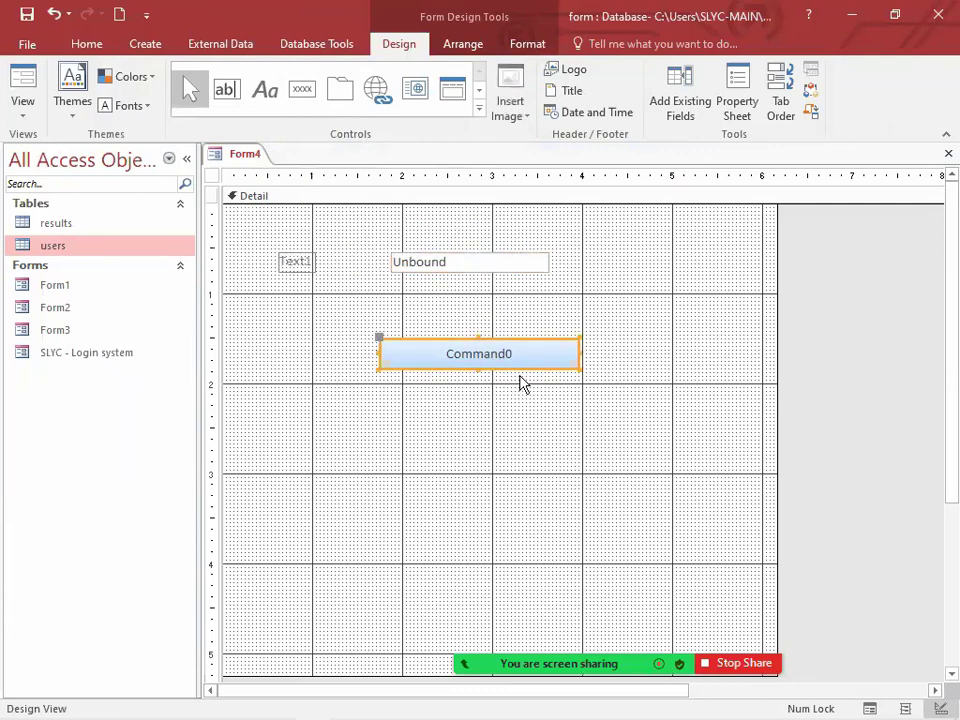
drag(523, 369, 498, 326)
drag(354, 313, 461, 312)
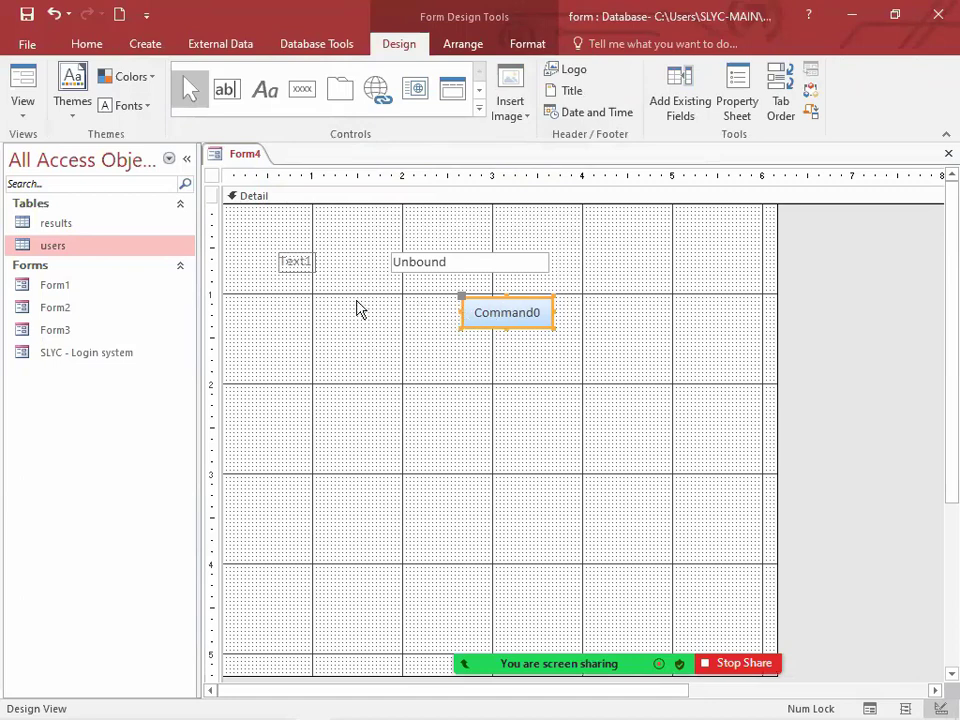
Step: Name the unbound text box txtName in its properties
click(459, 262)
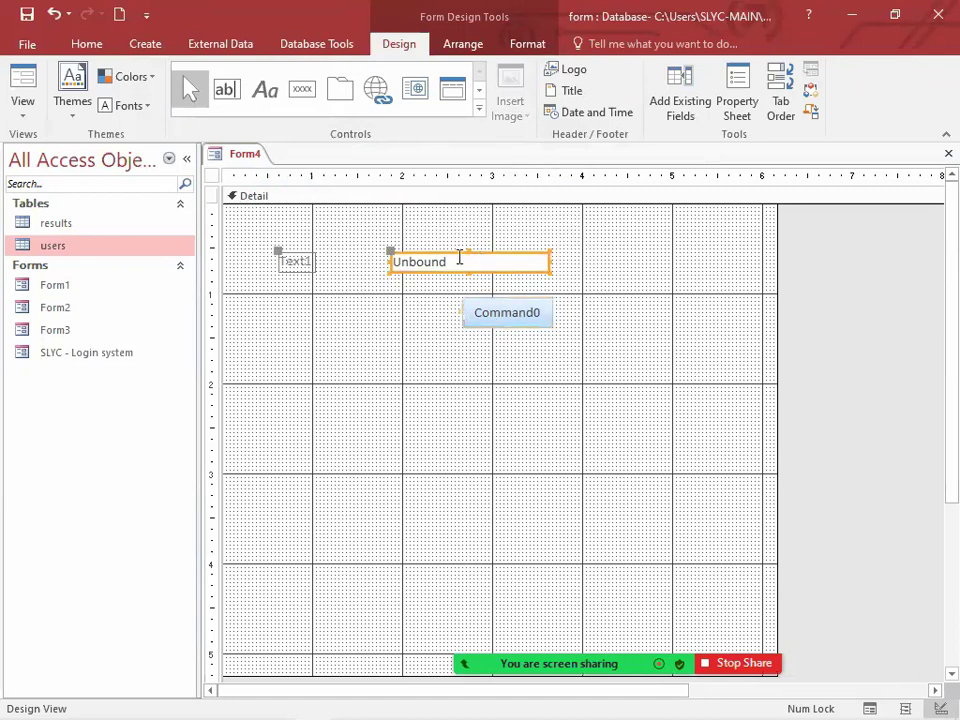
click(740, 97)
click(862, 237)
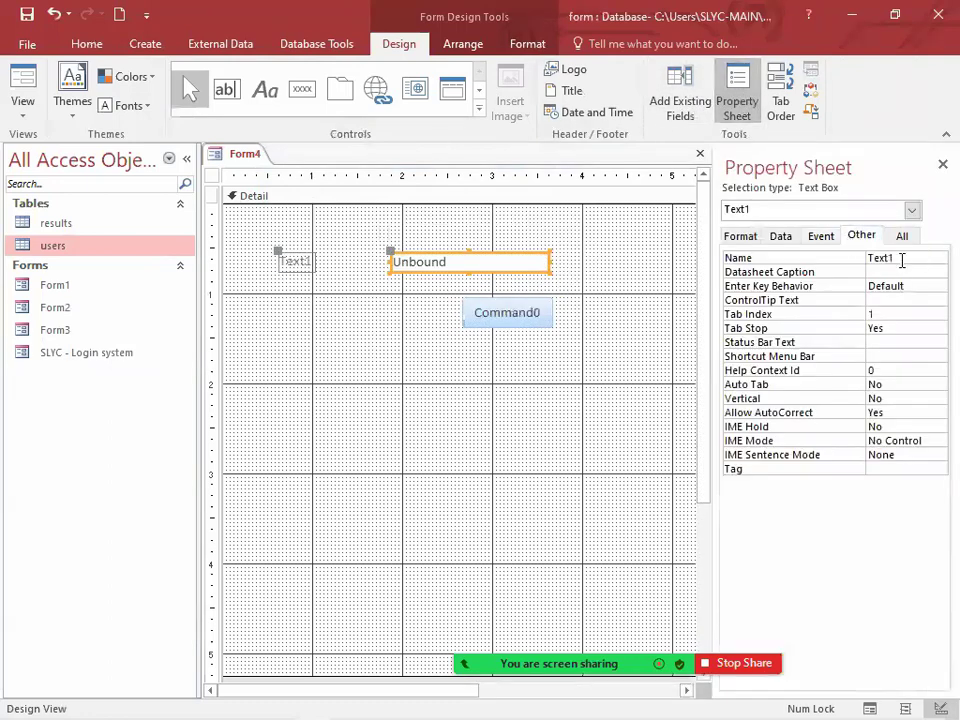
click(902, 260)
drag(902, 260, 866, 279)
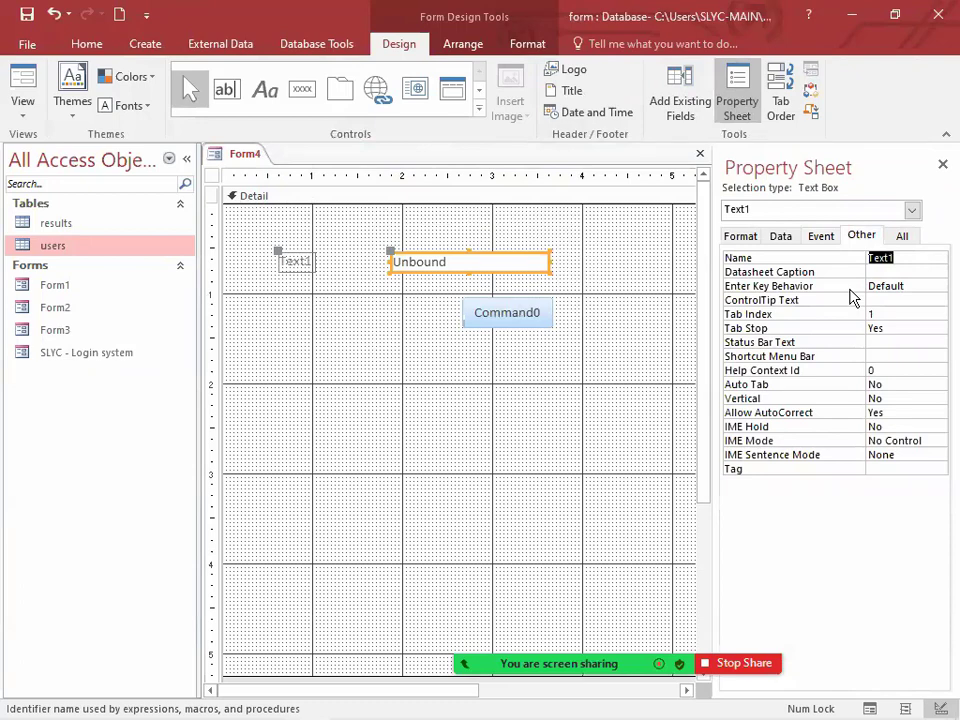
text(txtName)
key(Return)
Step: Open the Macro Builder for the command button's On Click event
click(504, 322)
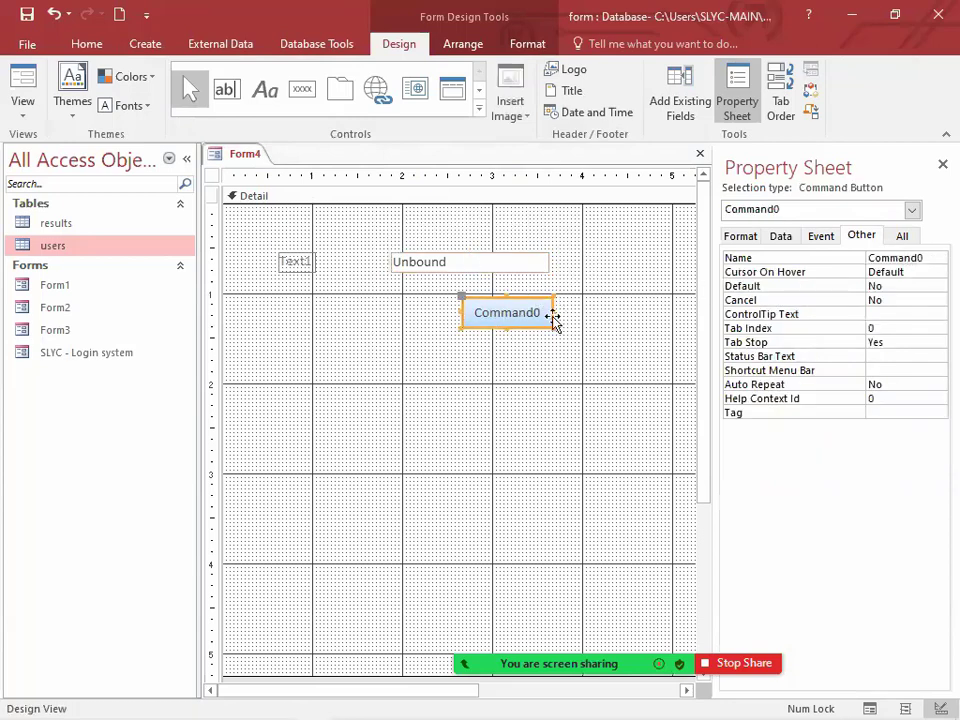
click(818, 238)
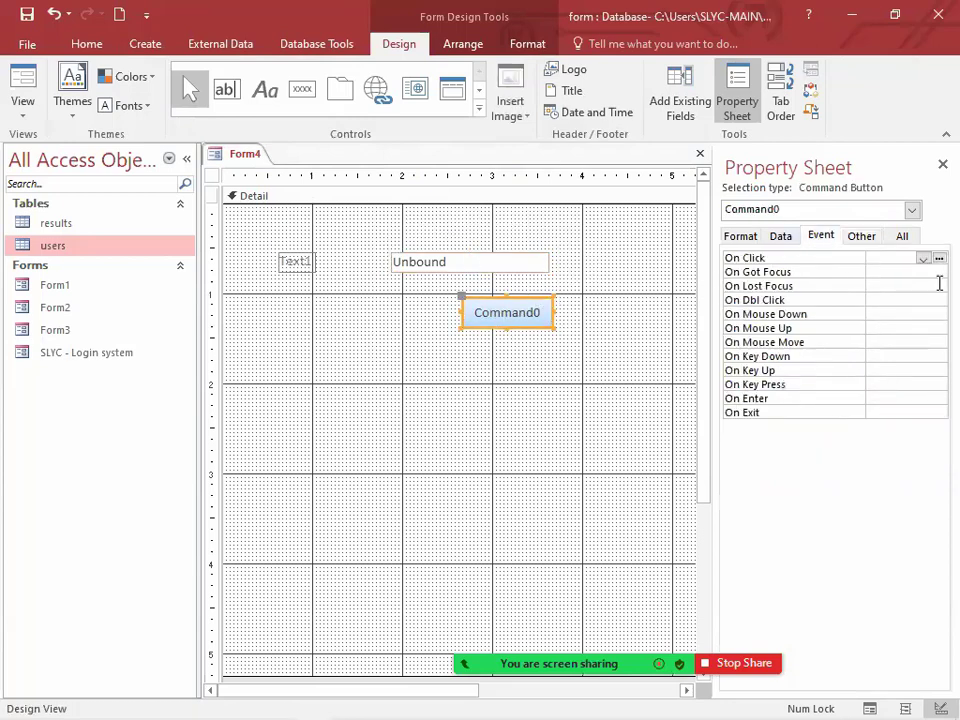
click(939, 260)
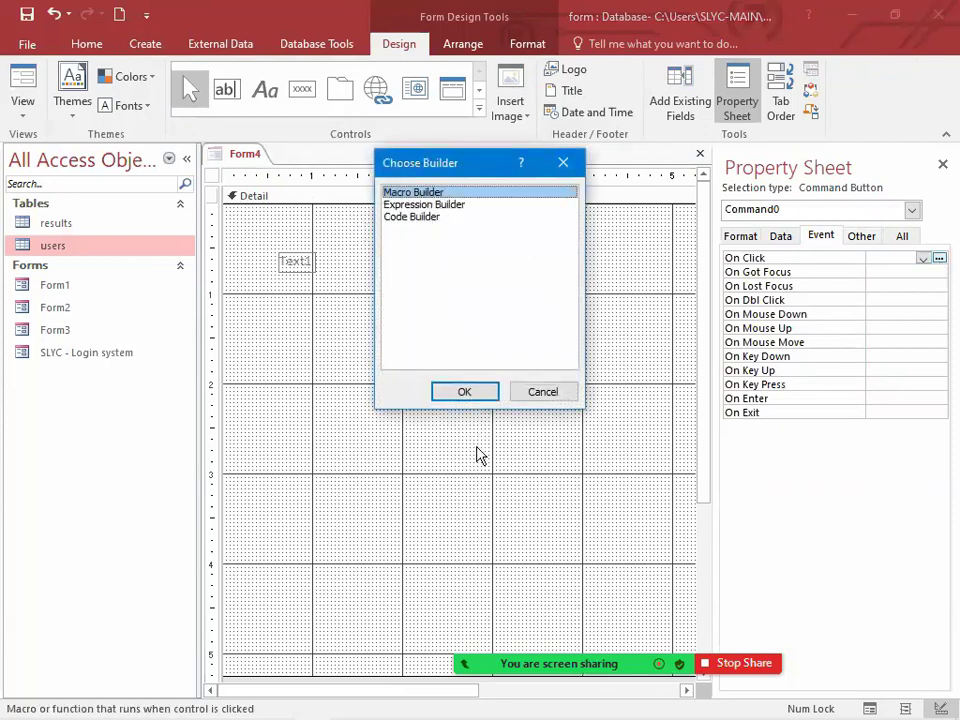
click(467, 390)
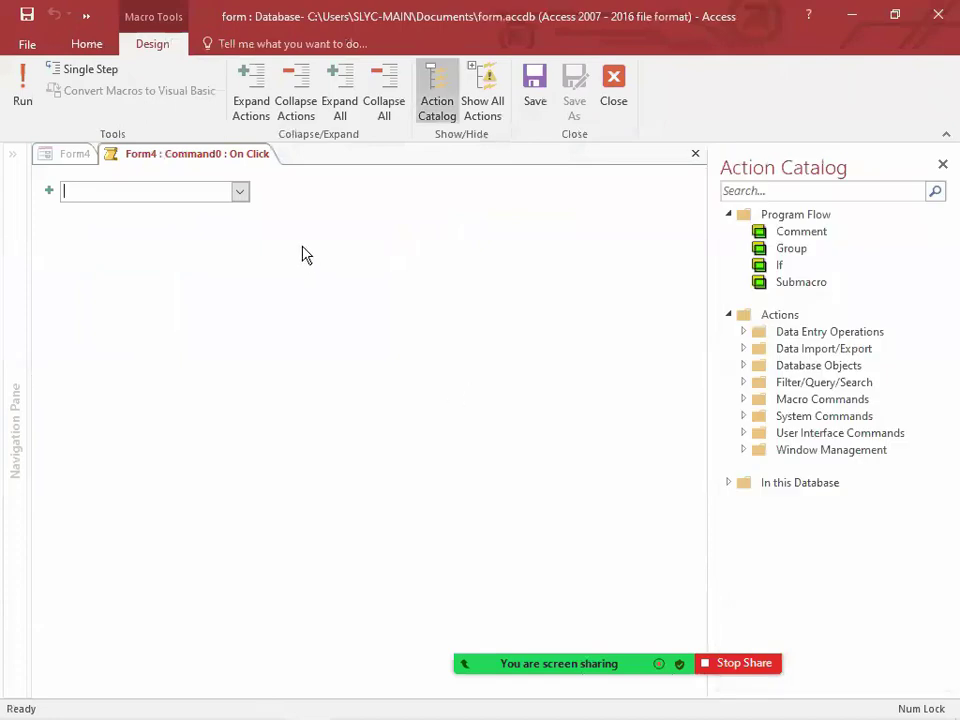
Step: Add an If block whose condition checks whether [txtName] equals the person's name in quotation marks
click(240, 197)
drag(240, 236, 236, 189)
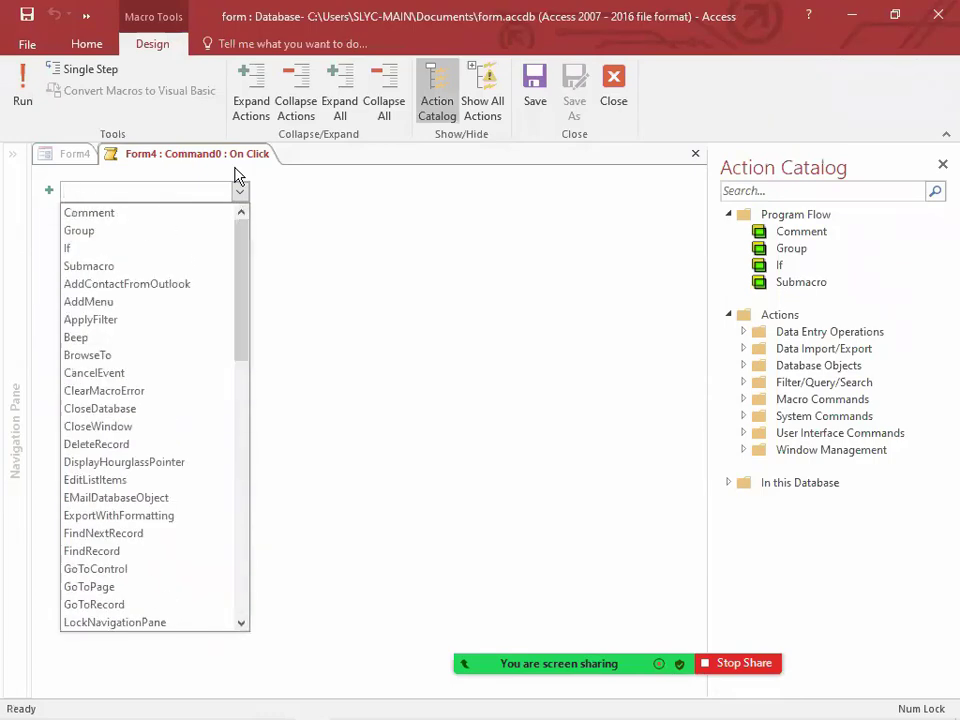
click(107, 250)
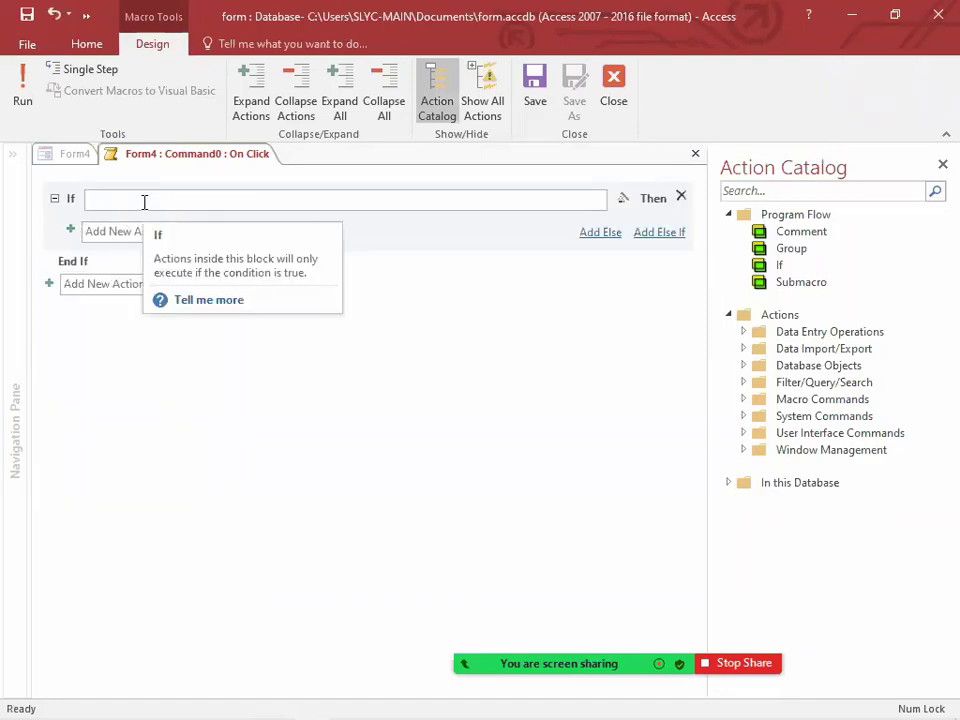
text(txt)
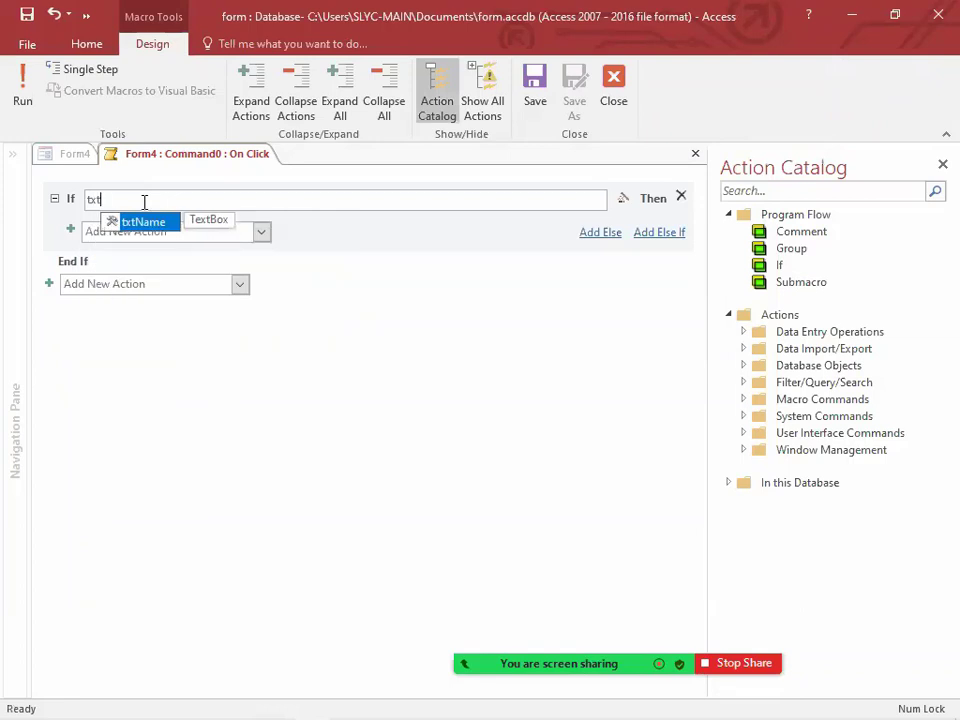
double_click(130, 222)
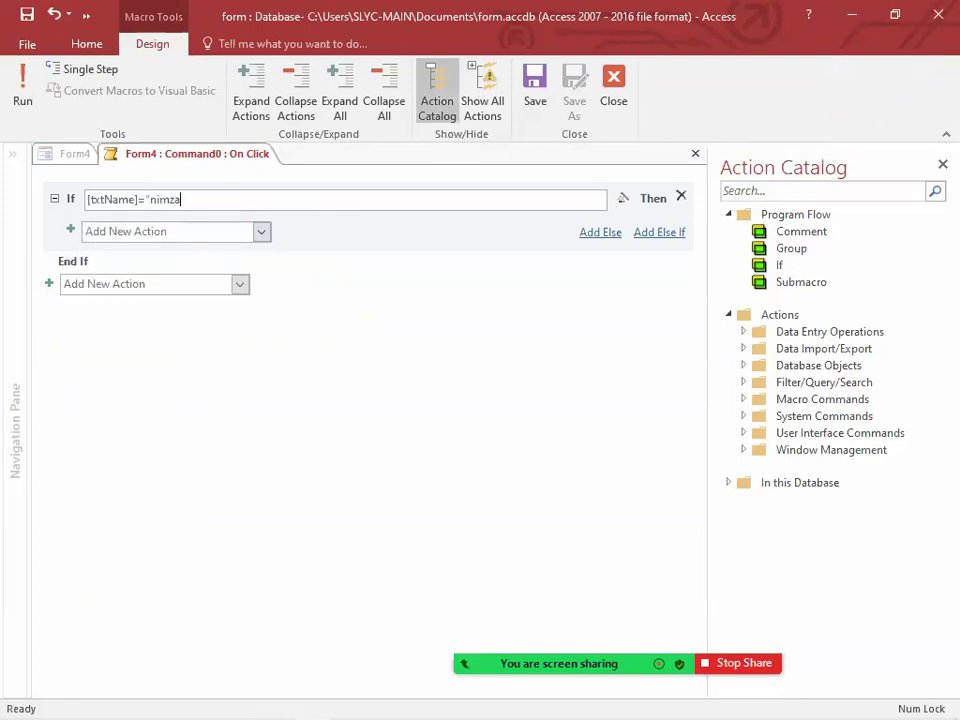
Step: Add a MessageBox action with the message "Welcome sir" inside the If block and collapse it
click(141, 233)
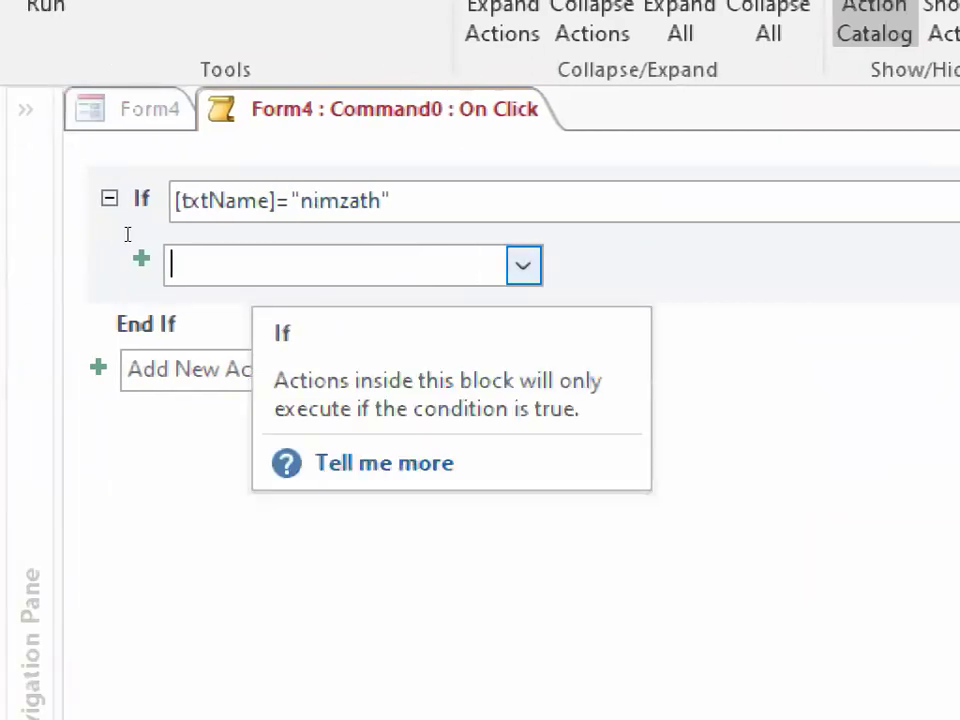
text(MessageBox)
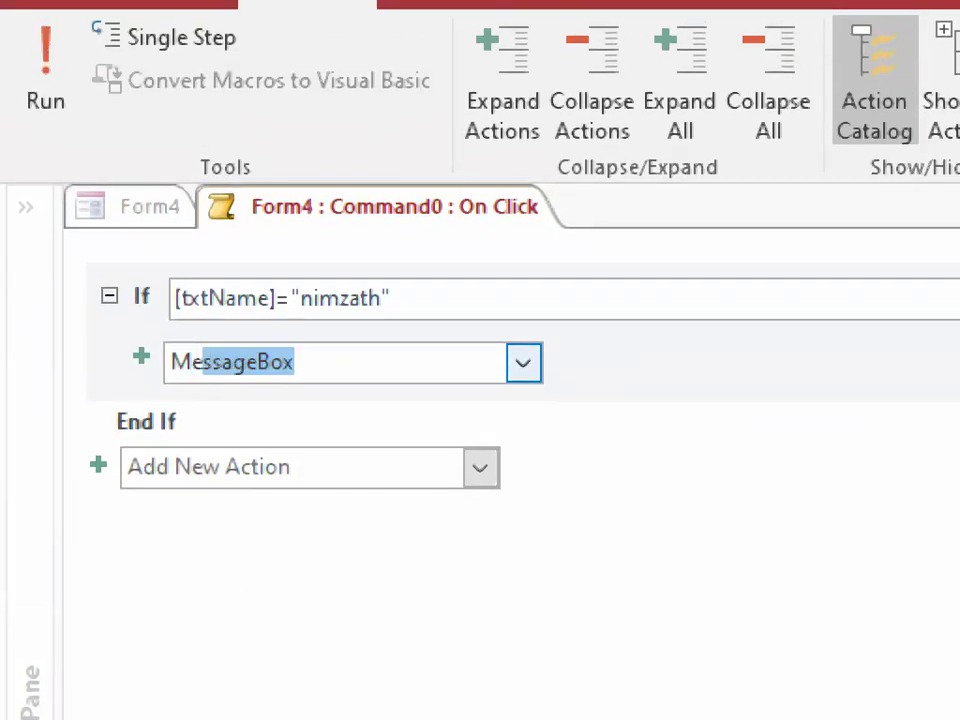
key(Return)
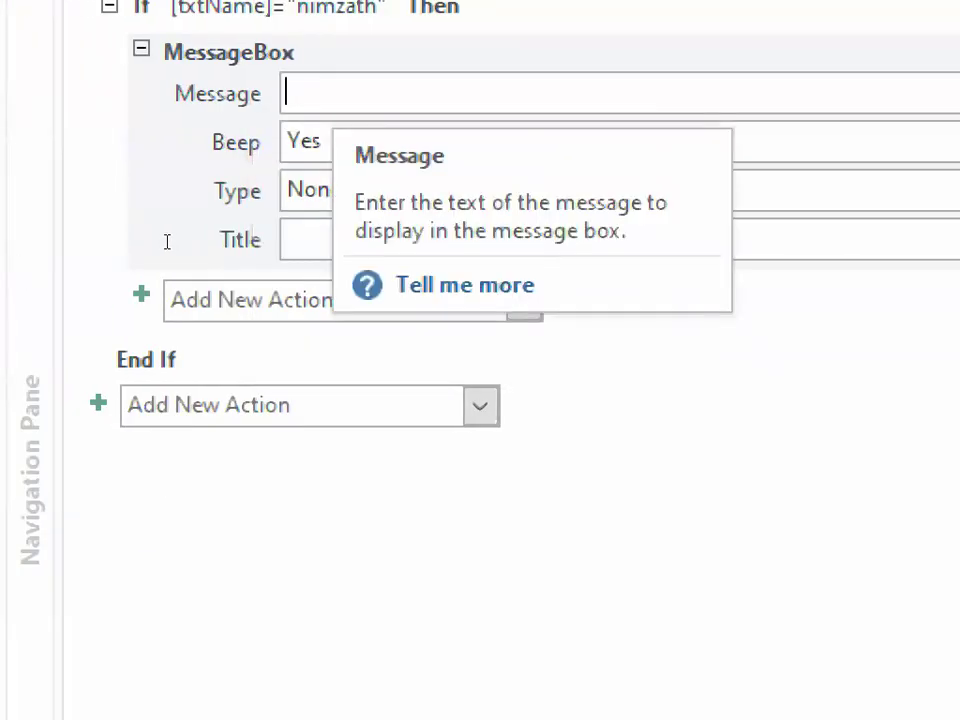
text(Welcome sir)
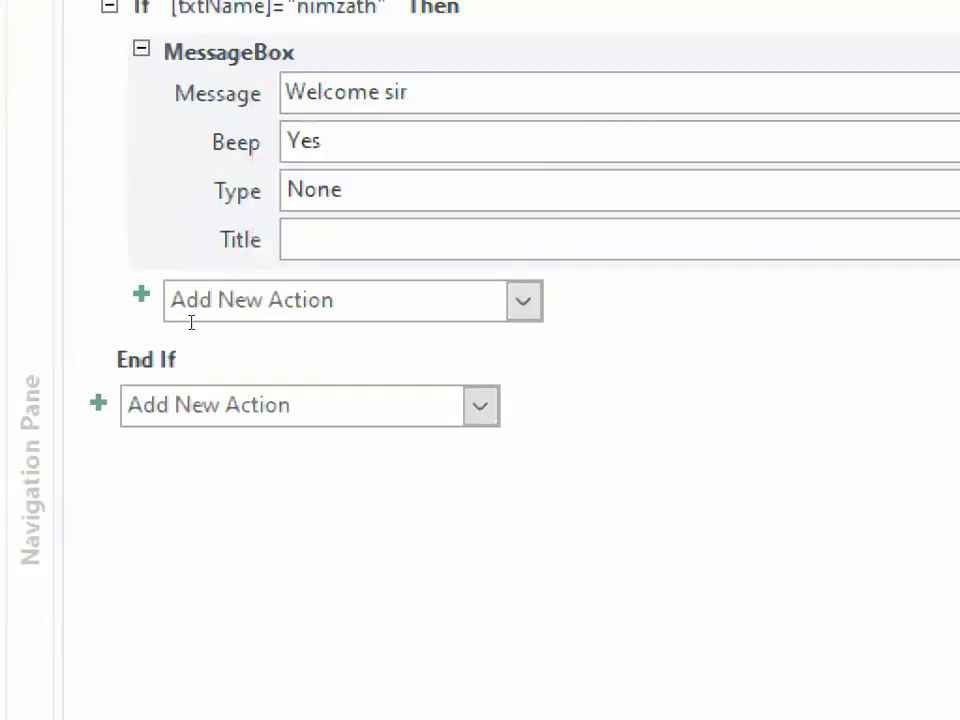
click(71, 223)
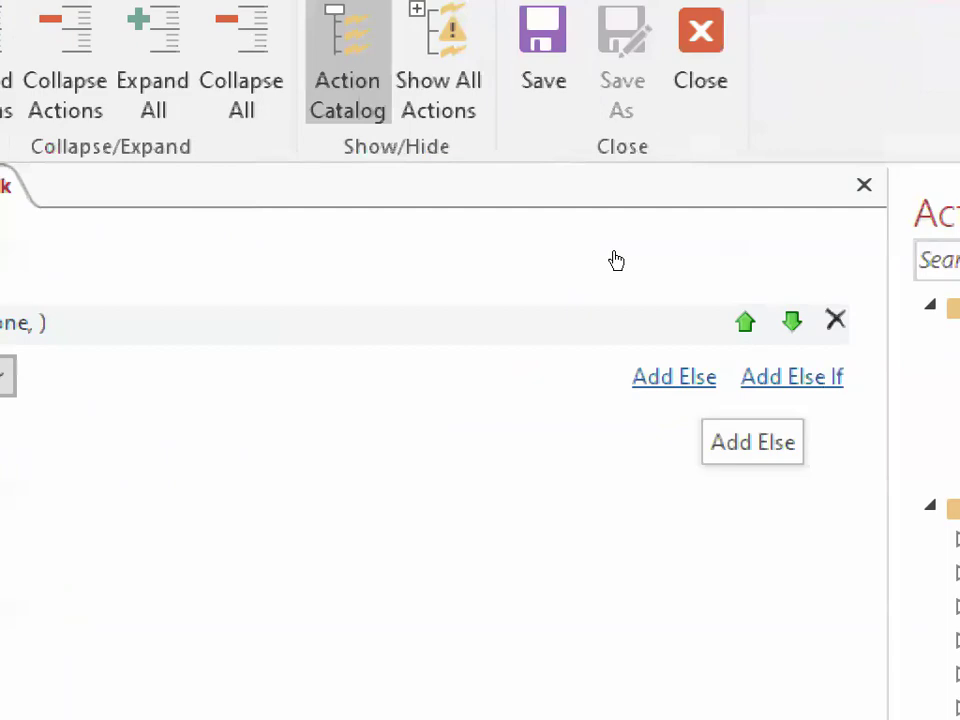
Step: Add an Else branch containing a MessageBox action with the message "Sorry"
click(694, 378)
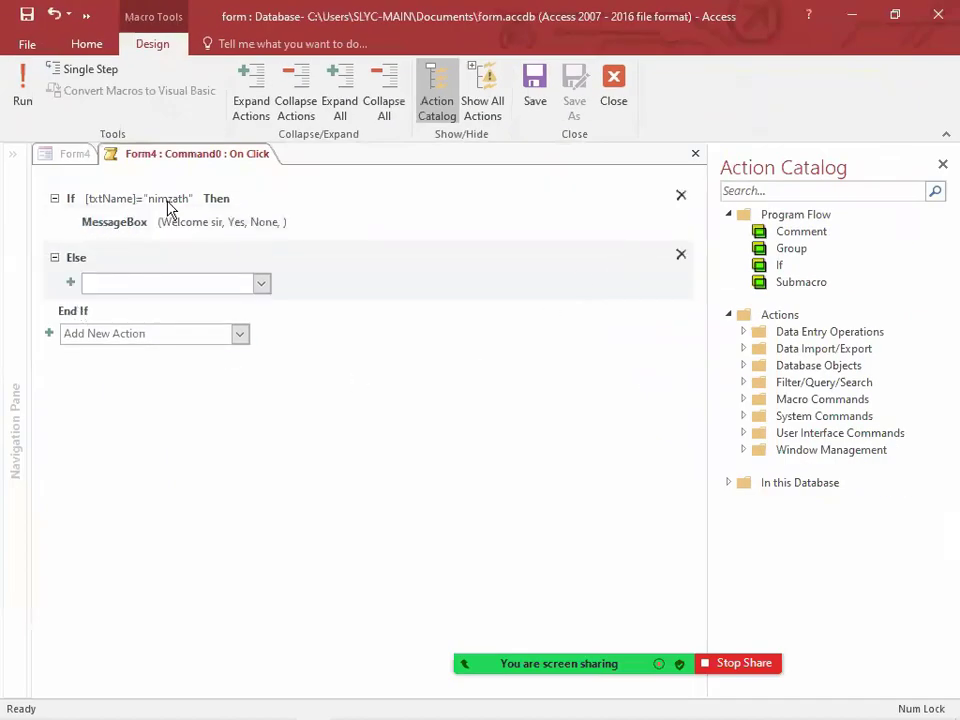
text(Me)
key(Return)
text(Sorry)
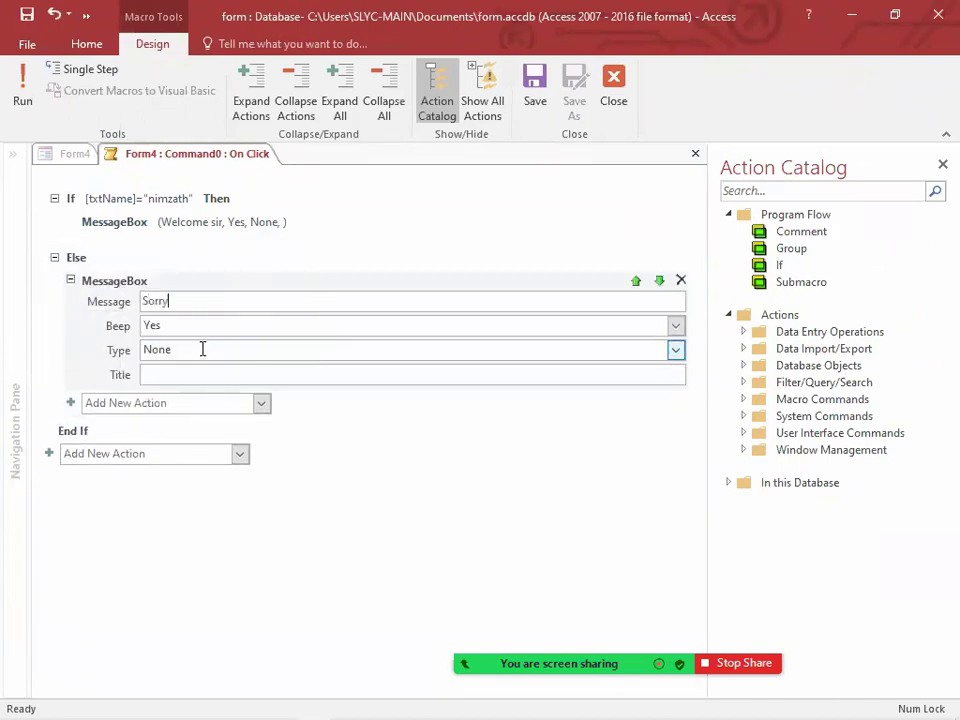
Step: Save and close the On Click macro, and display the new form in Form View
click(538, 100)
click(613, 99)
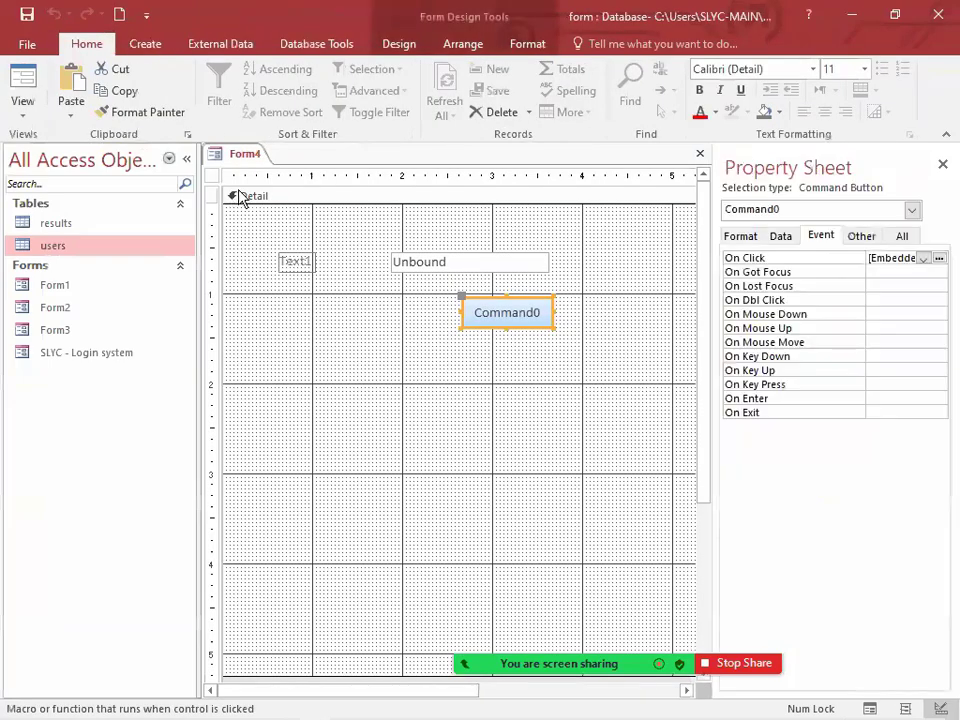
right_click(250, 154)
click(315, 233)
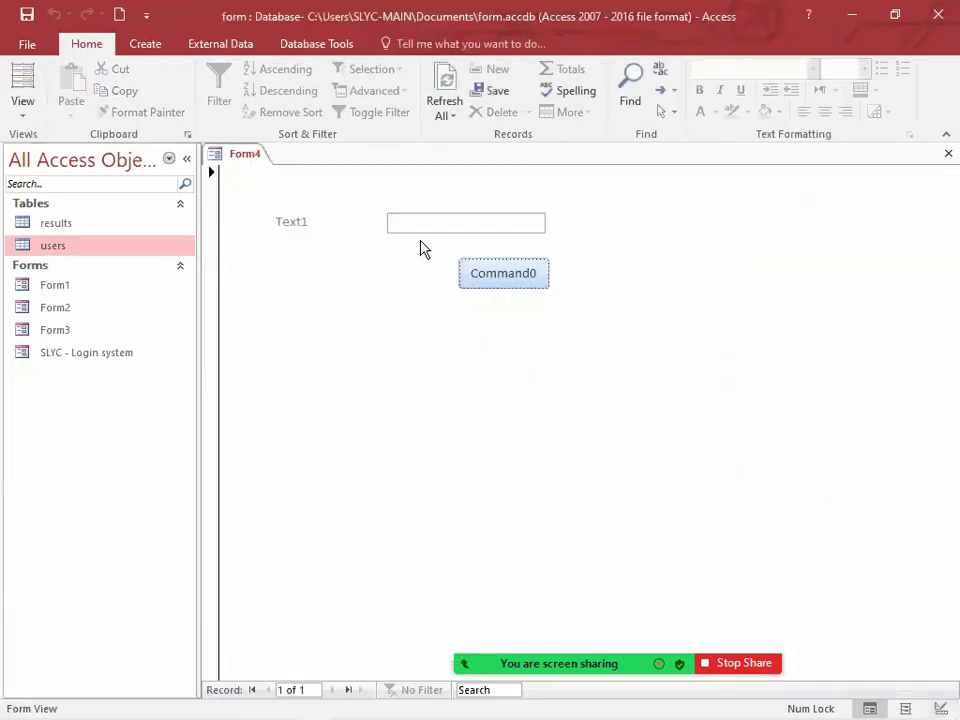
Step: Test the If branch by entering the person's name in the text box, running the form button and dismissing the message
click(420, 224)
text(nimzath)
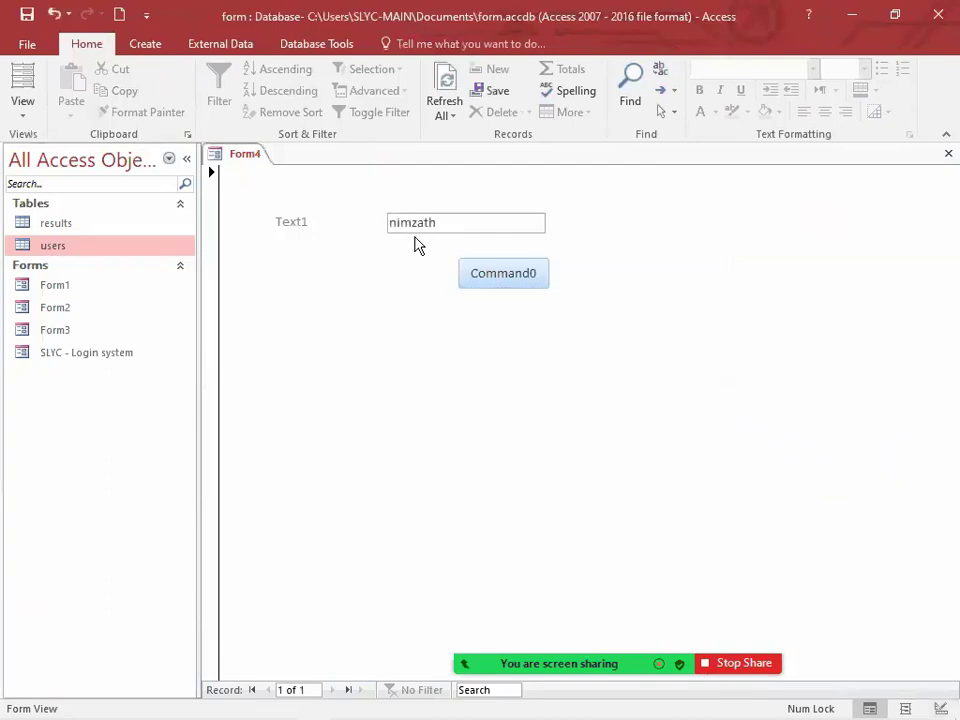
click(499, 277)
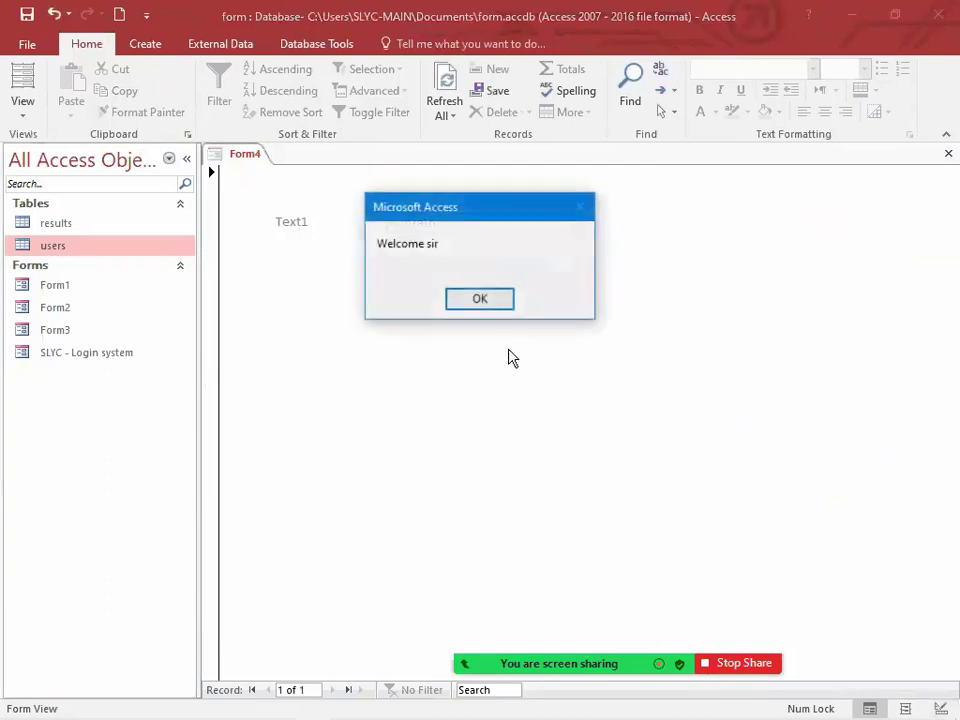
click(472, 297)
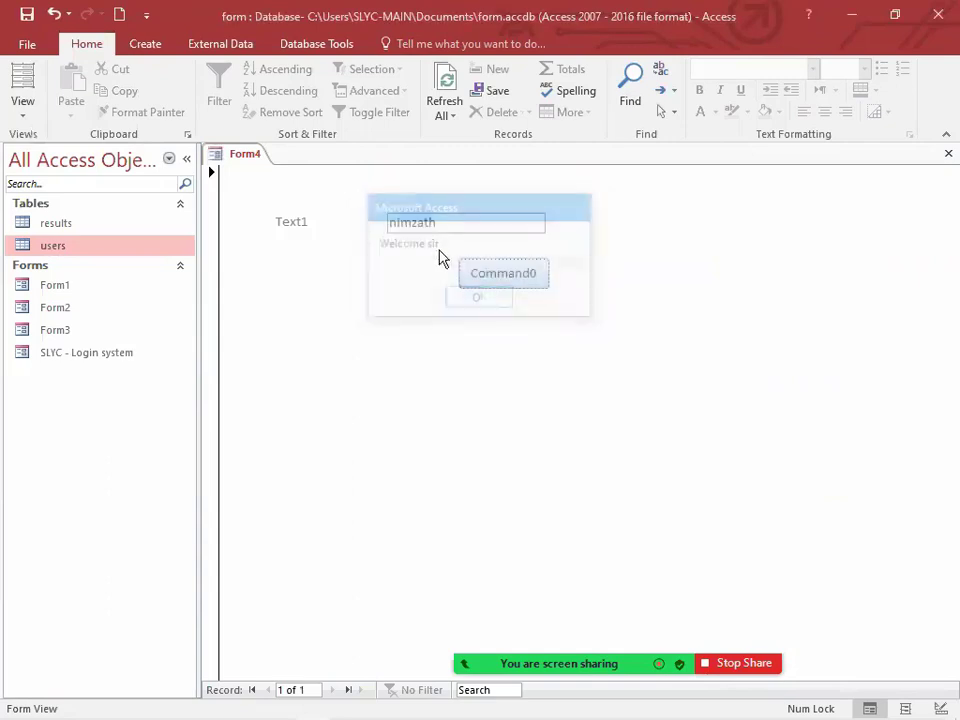
Step: Test the Else branch by appending 343 to the name in the text box, running the button and dismissing the message
click(487, 272)
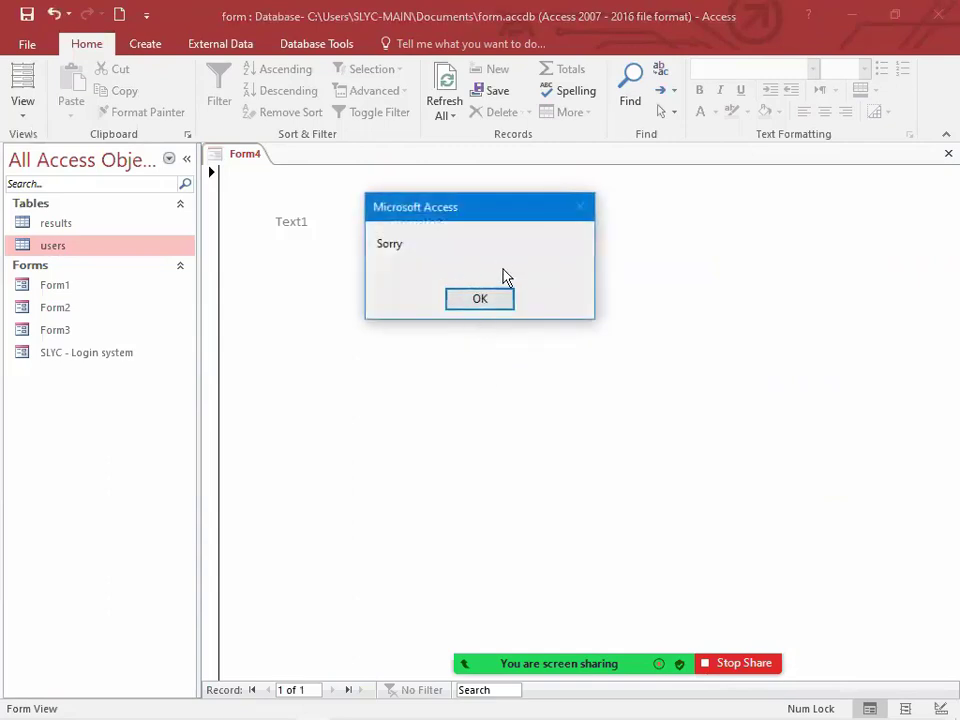
drag(493, 227, 486, 298)
click(484, 376)
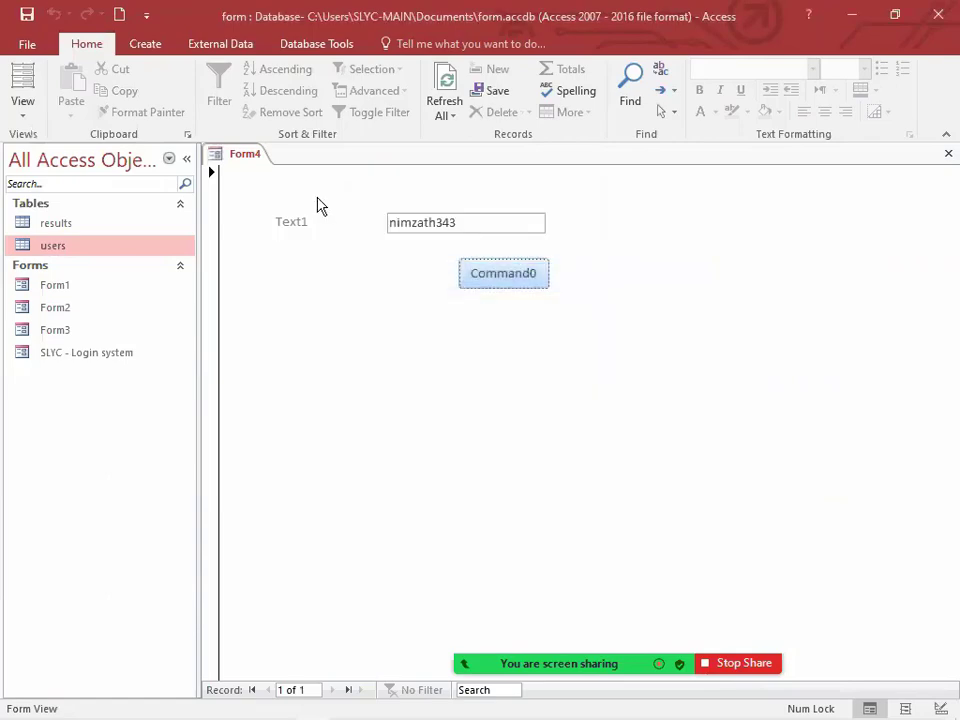
Step: Return the form to Design View, close the property sheet and delete the existing command button
right_click(244, 155)
click(318, 287)
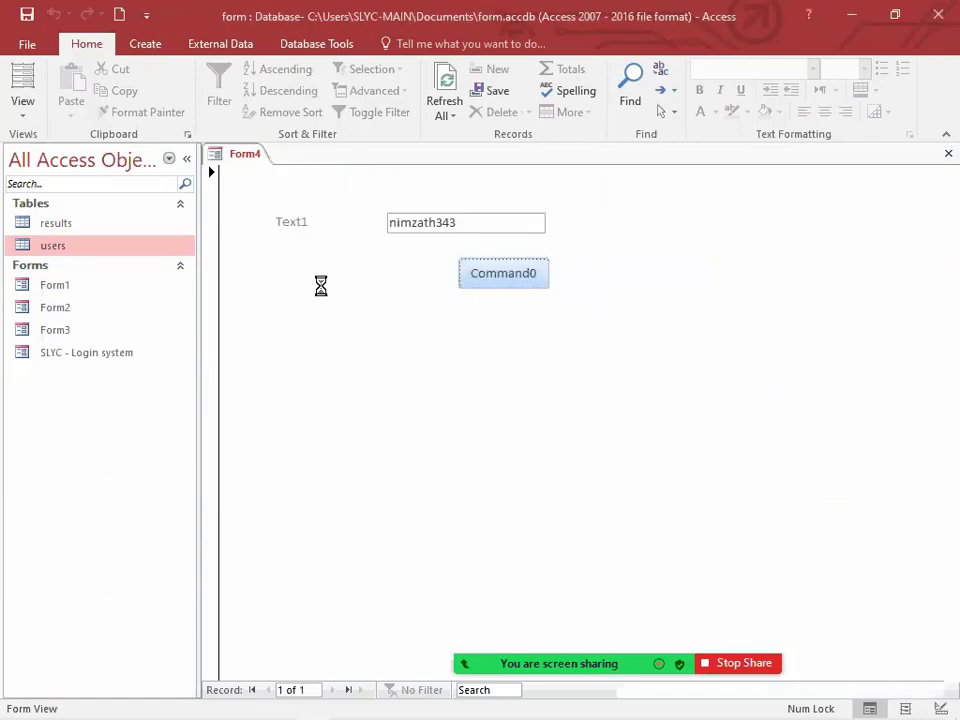
click(942, 163)
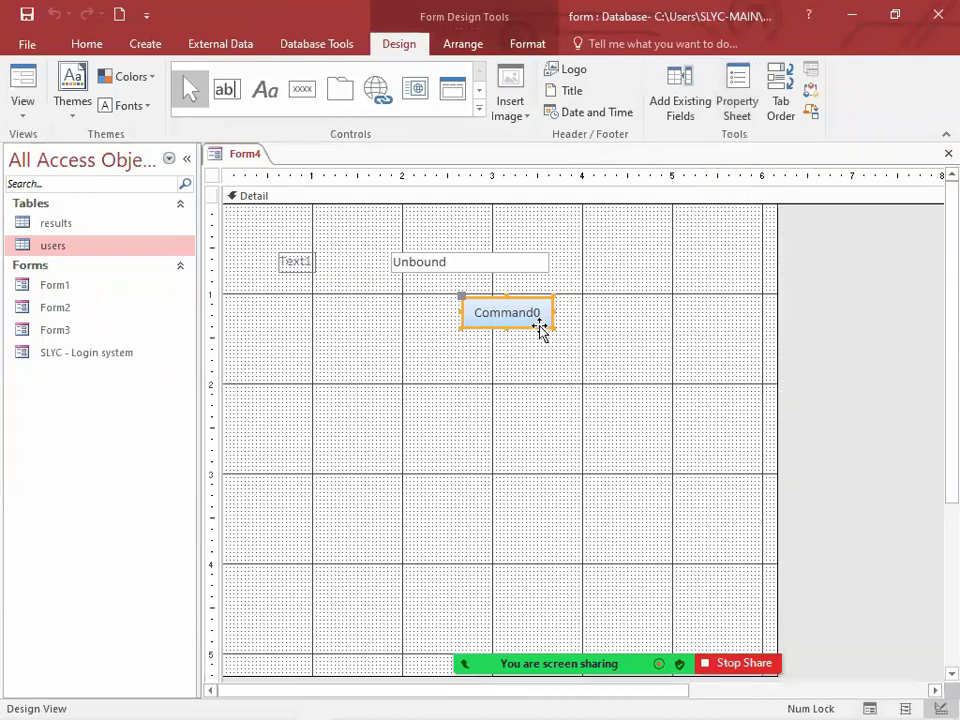
key(Delete)
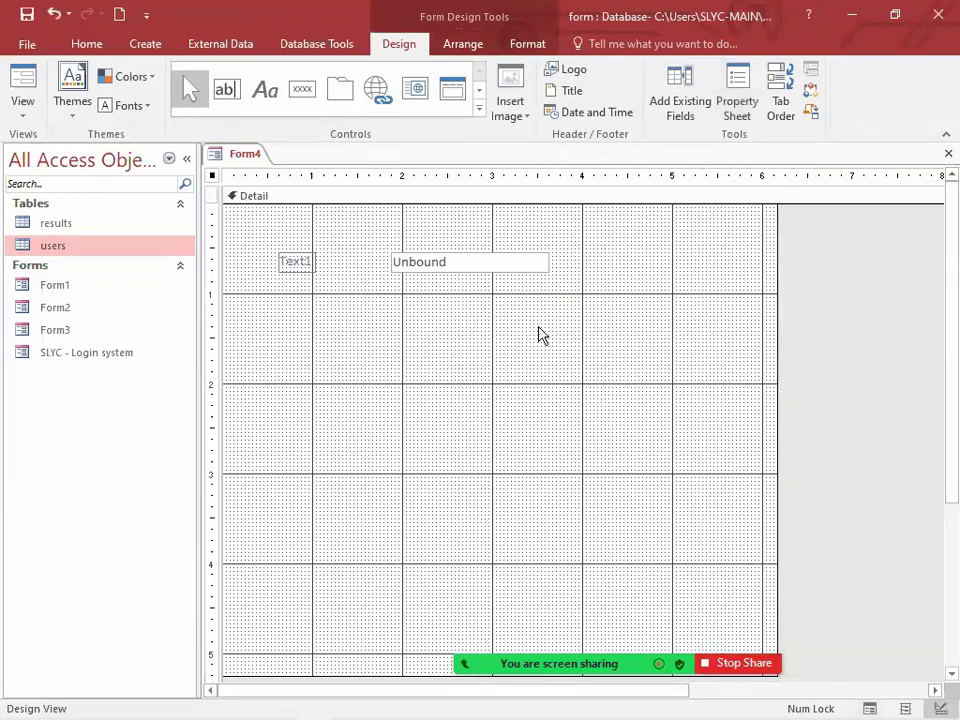
Step: Draw a new command button about 1.1 inches wide just below the text box, cancelling its wizard
click(302, 90)
drag(465, 294, 572, 318)
click(415, 411)
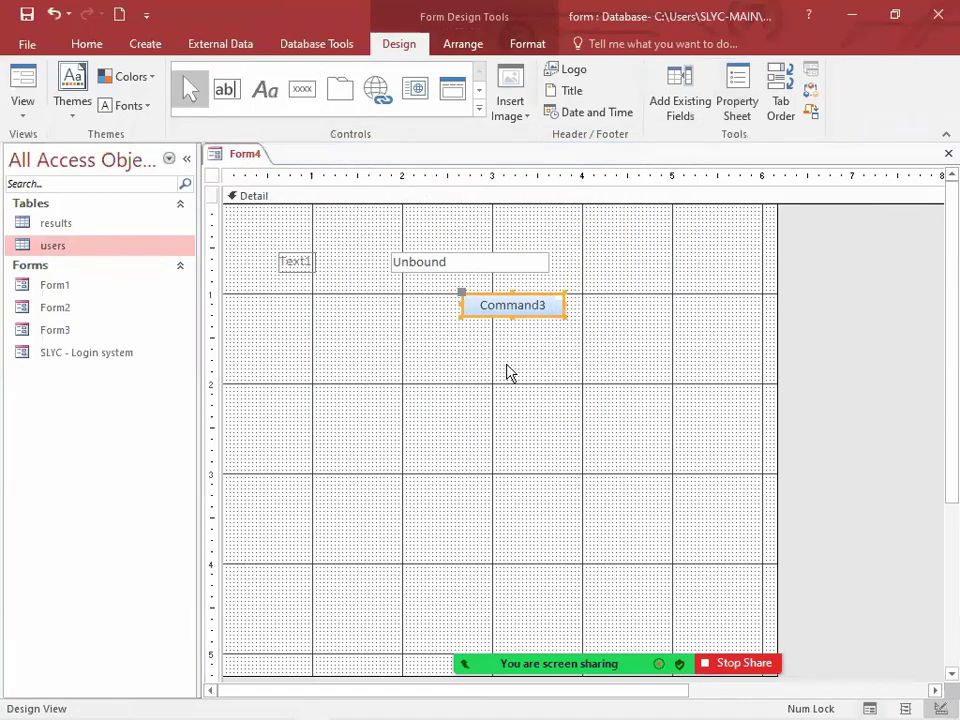
click(525, 265)
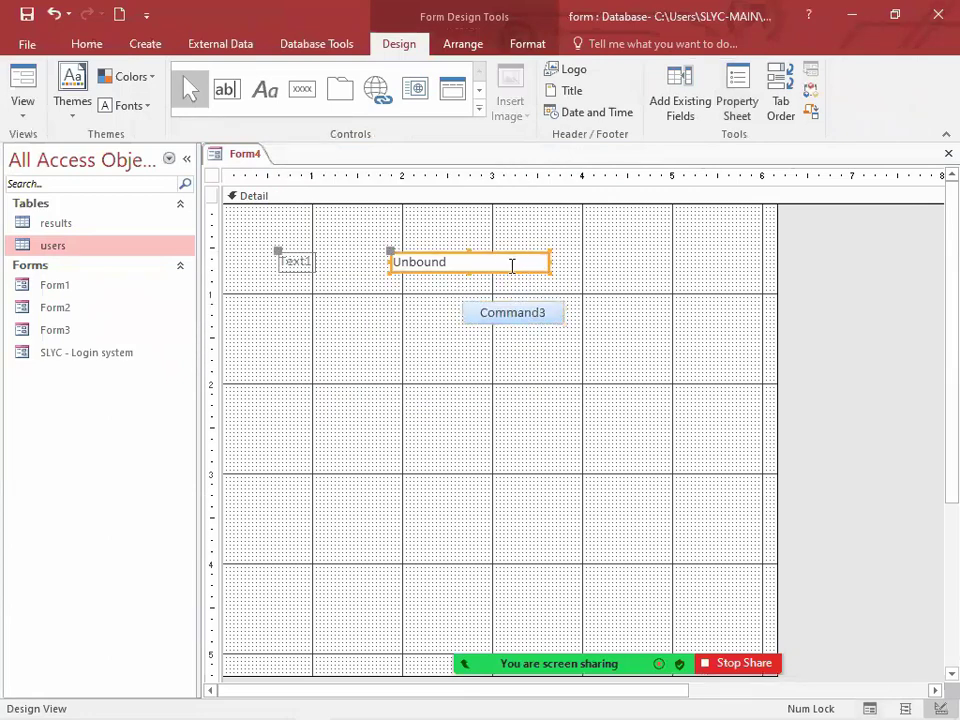
click(525, 324)
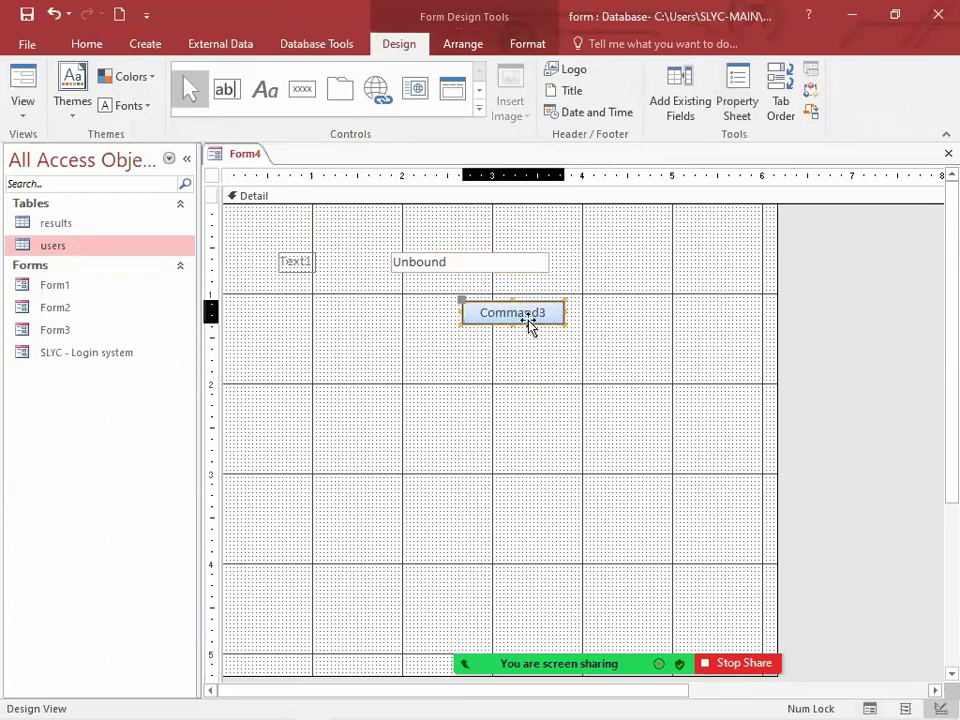
Step: Show the new button's event properties and open the macro builder for its On Click event
click(493, 261)
click(737, 100)
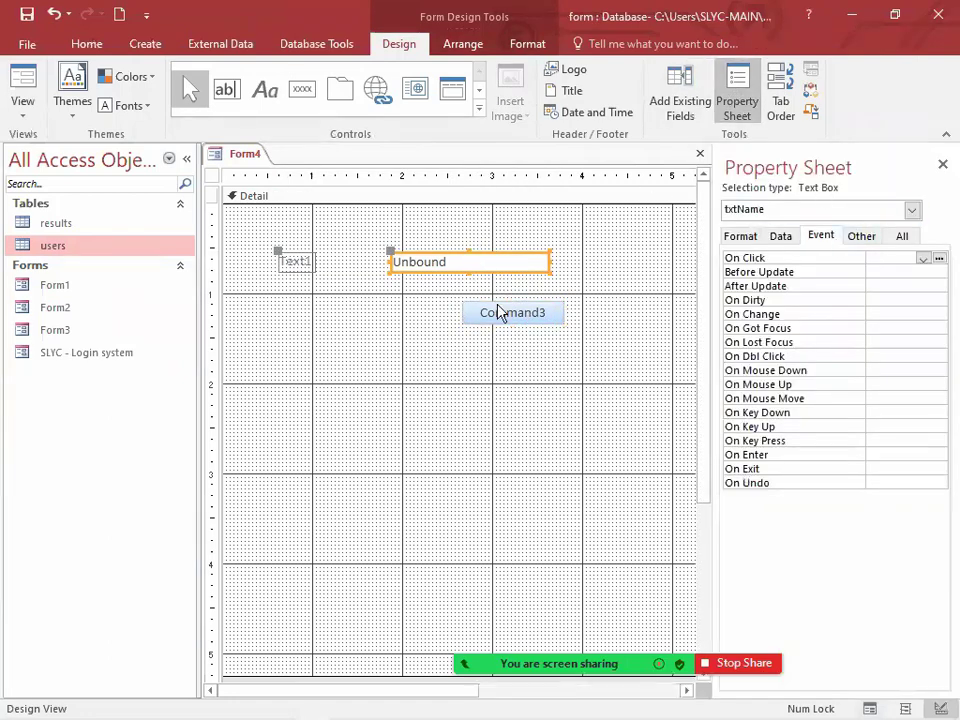
click(530, 313)
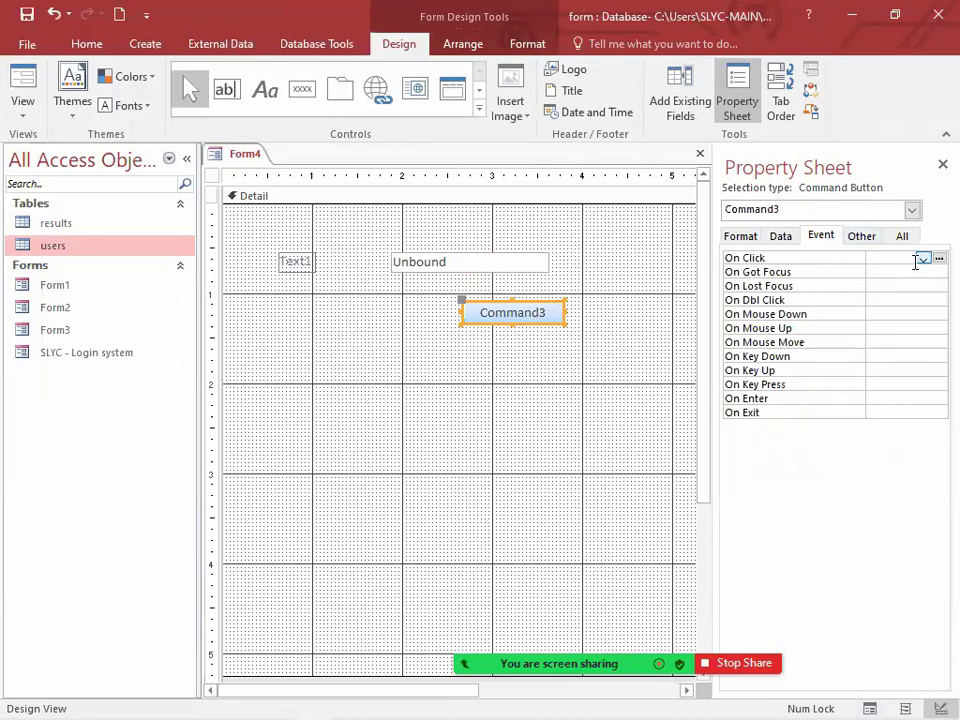
click(939, 258)
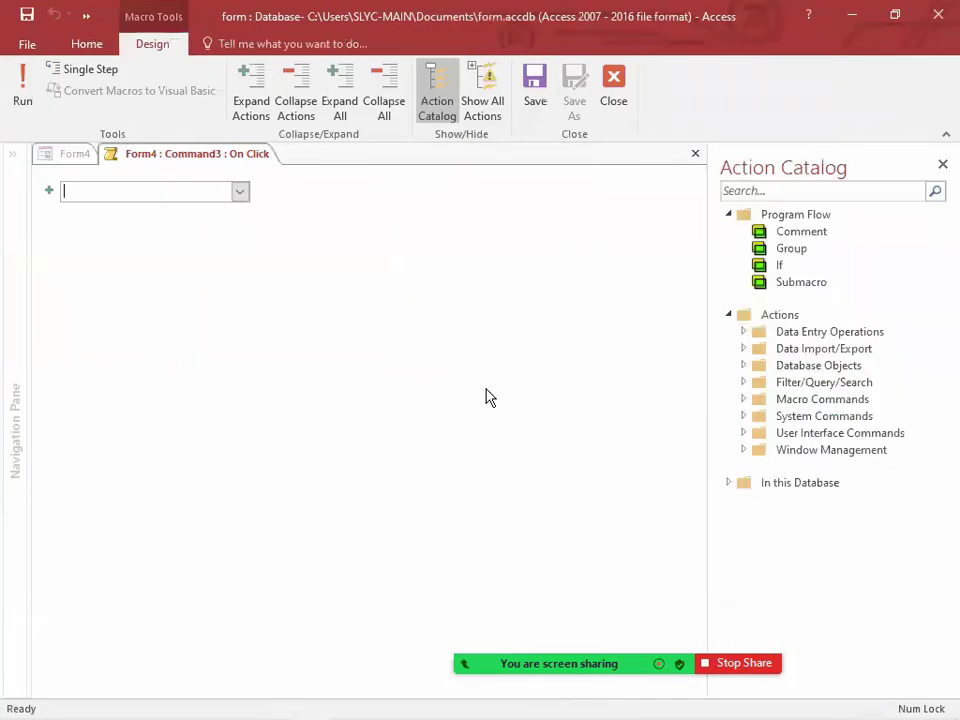
Step: Add a MessageBox action with the message "welcome to SLYC" to the macro
text(MessageBox)
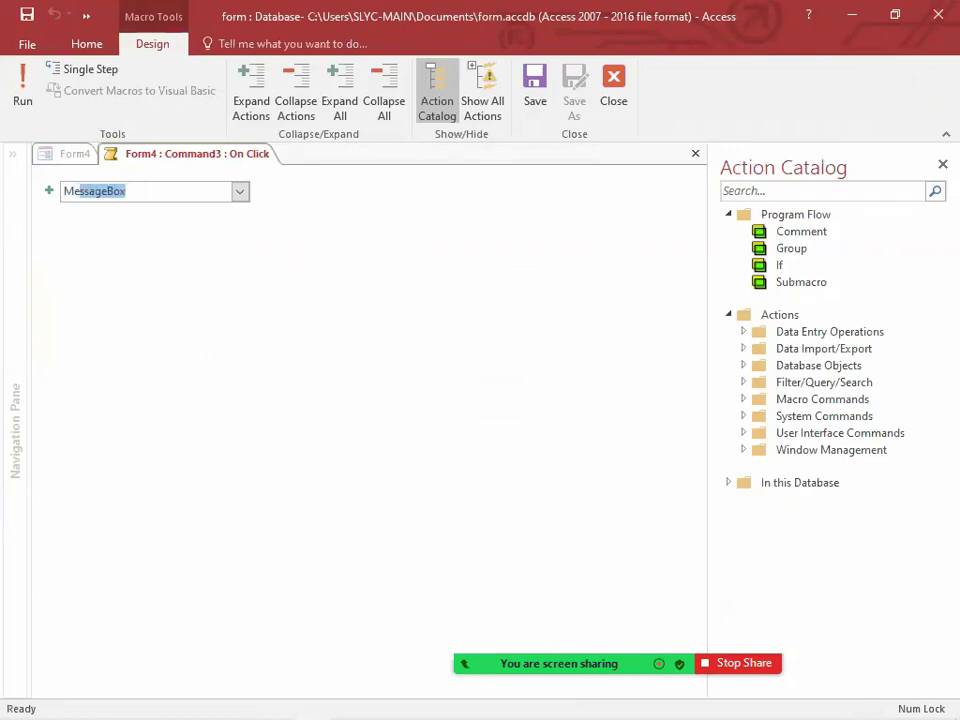
key(Return)
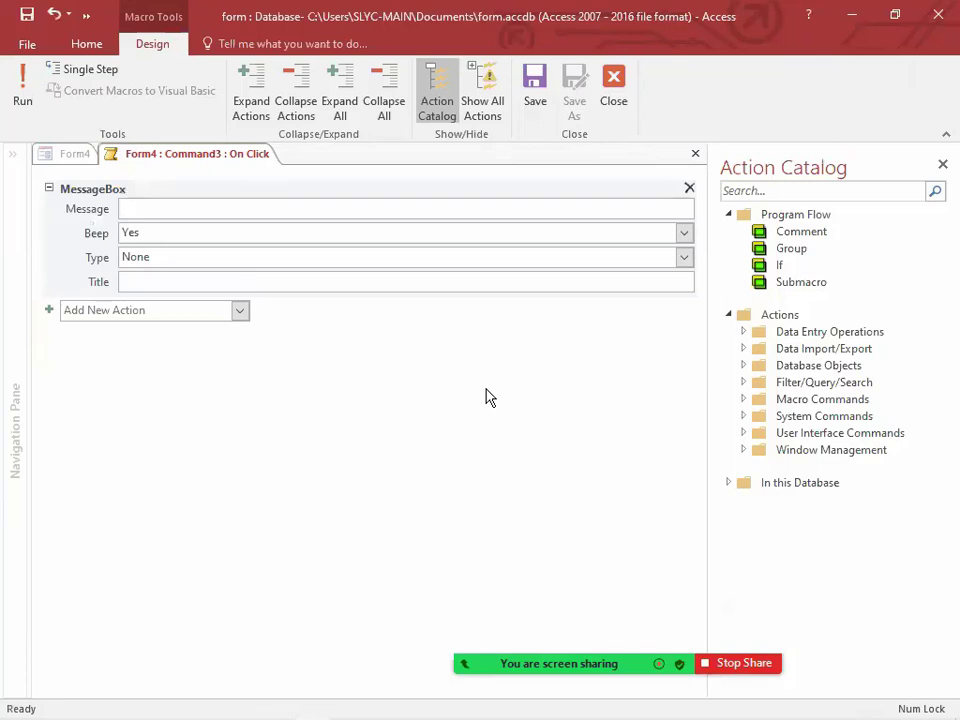
text(welcome to SLYC)
click(185, 278)
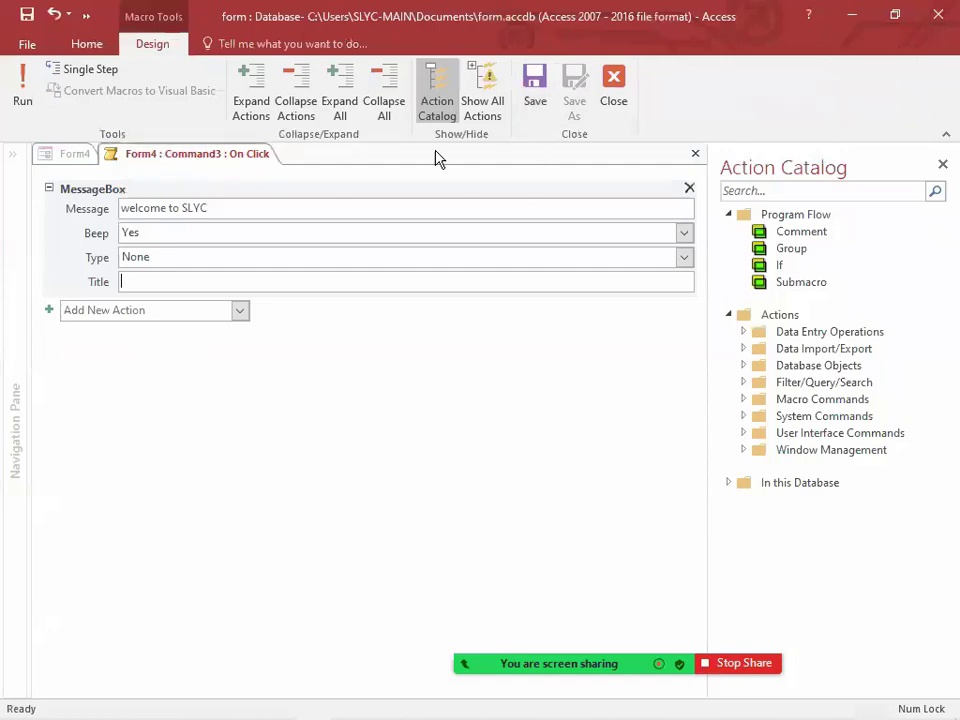
Step: Save and close the macro, and test the new button in Form View, dismissing its message
click(620, 96)
right_click(252, 156)
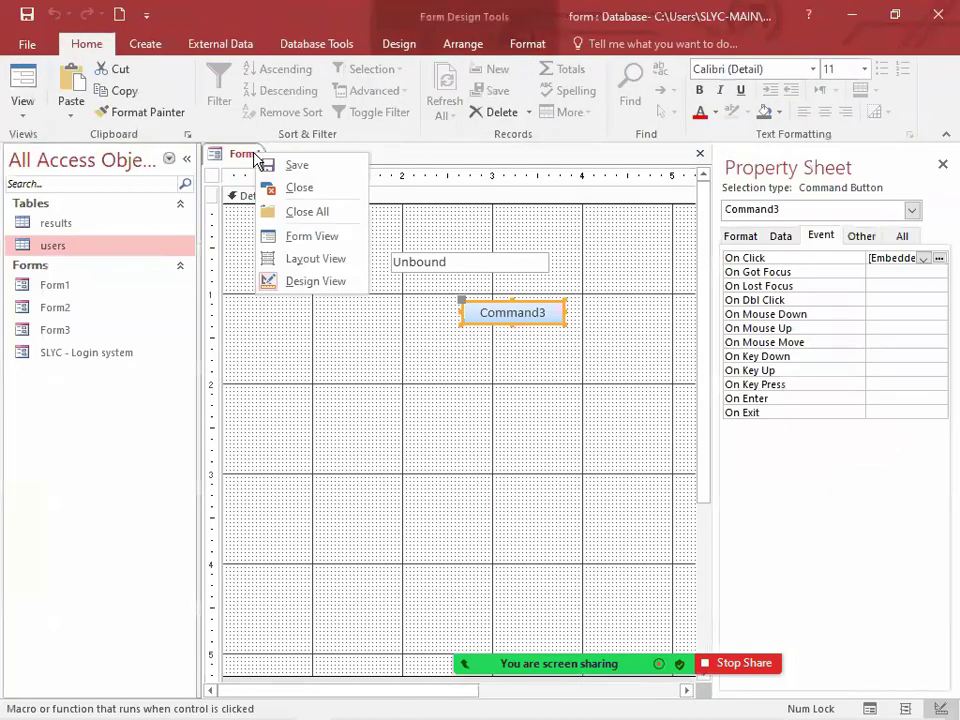
click(312, 238)
click(525, 277)
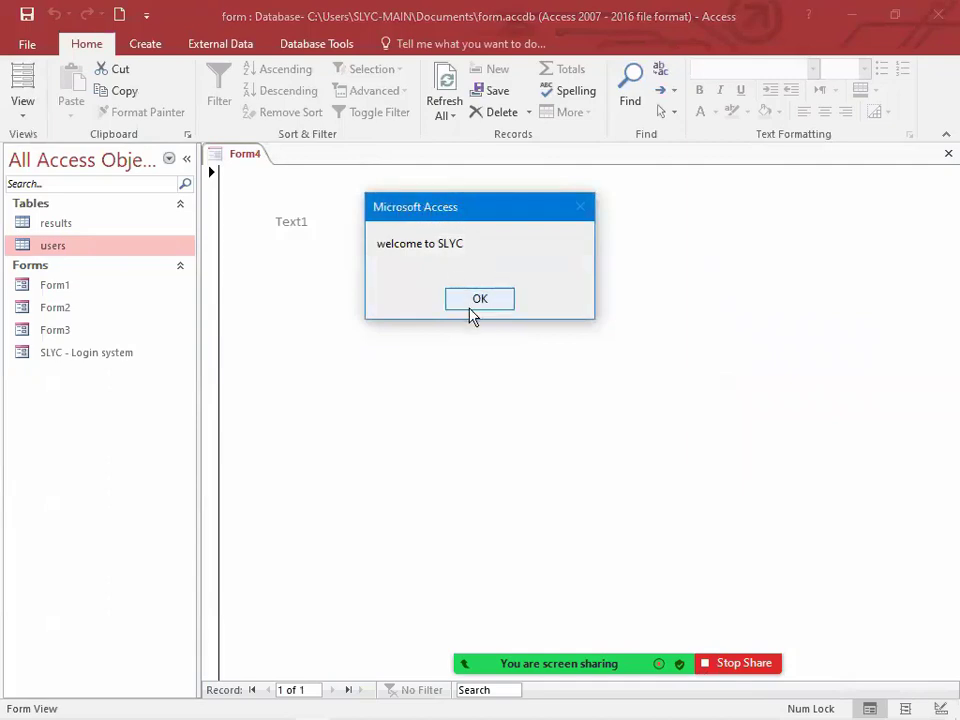
click(478, 301)
Step: Reopen the button's On Click macro in Design View and set the message box title to "welcome" and its type to Critical
right_click(249, 164)
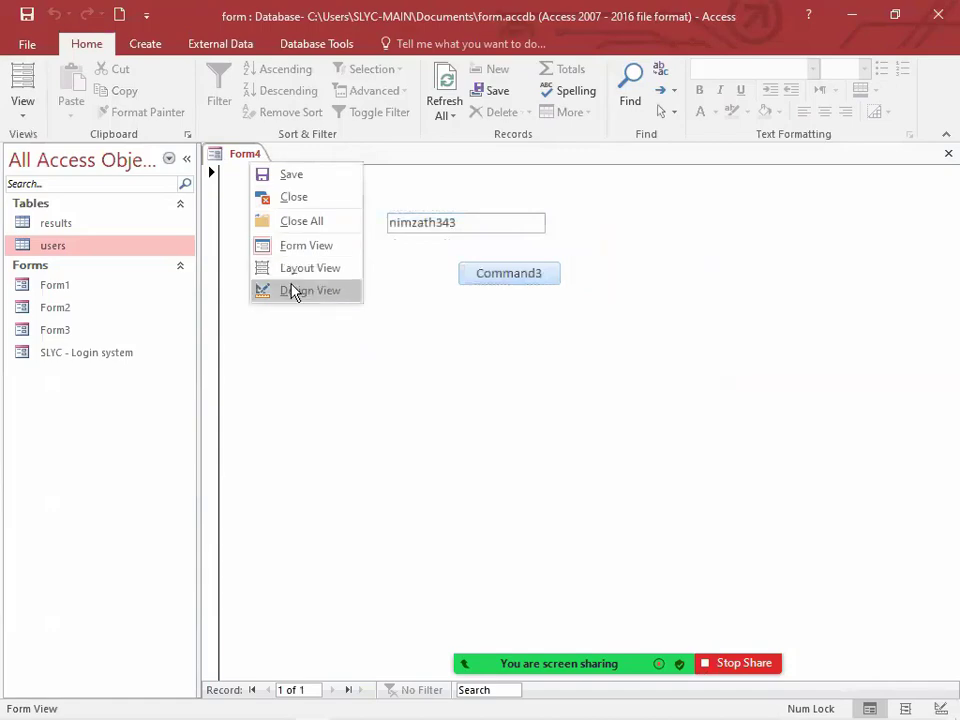
click(294, 289)
click(939, 259)
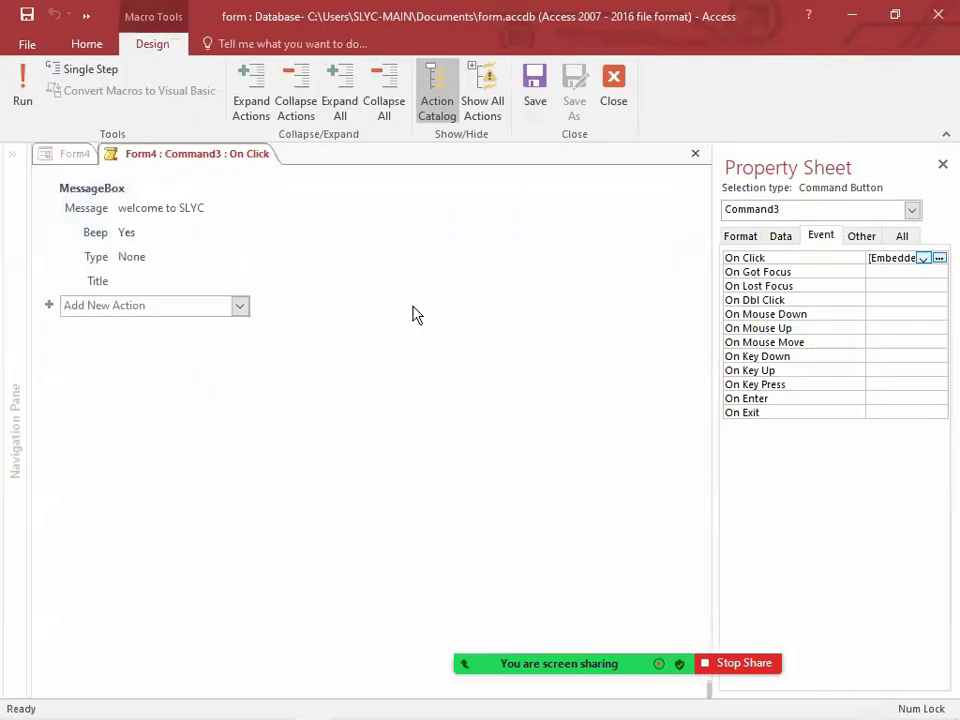
click(142, 281)
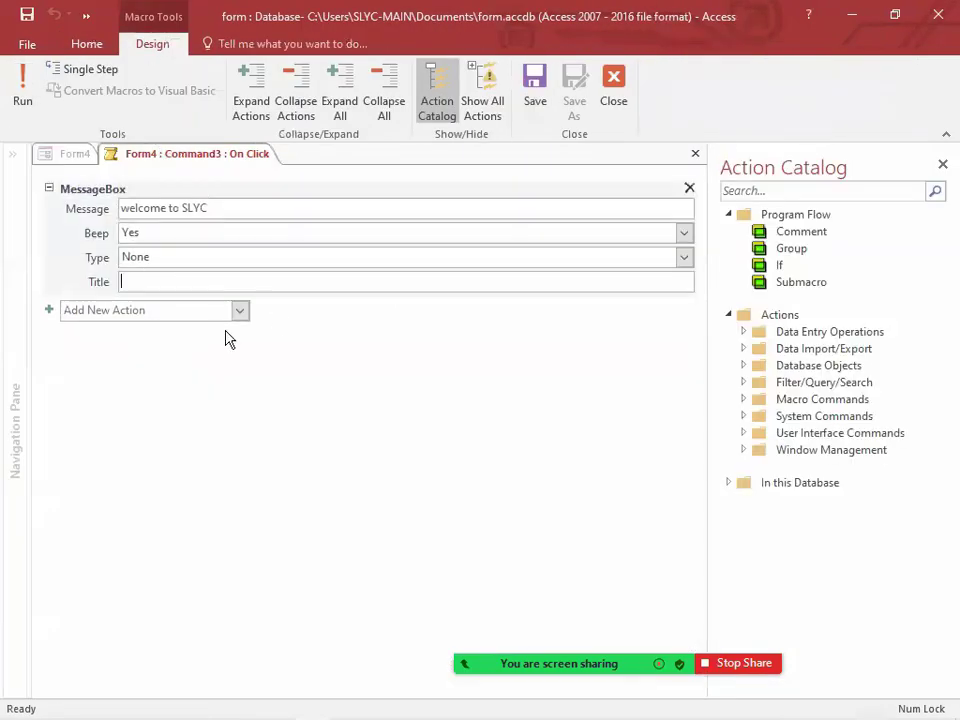
text(welcome)
click(685, 258)
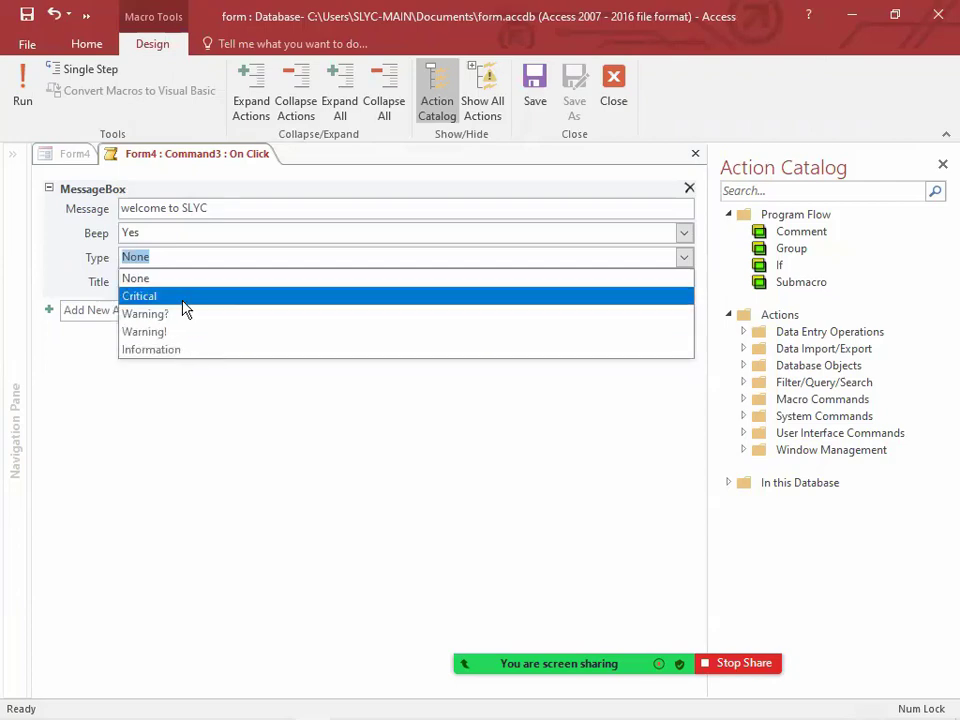
click(183, 300)
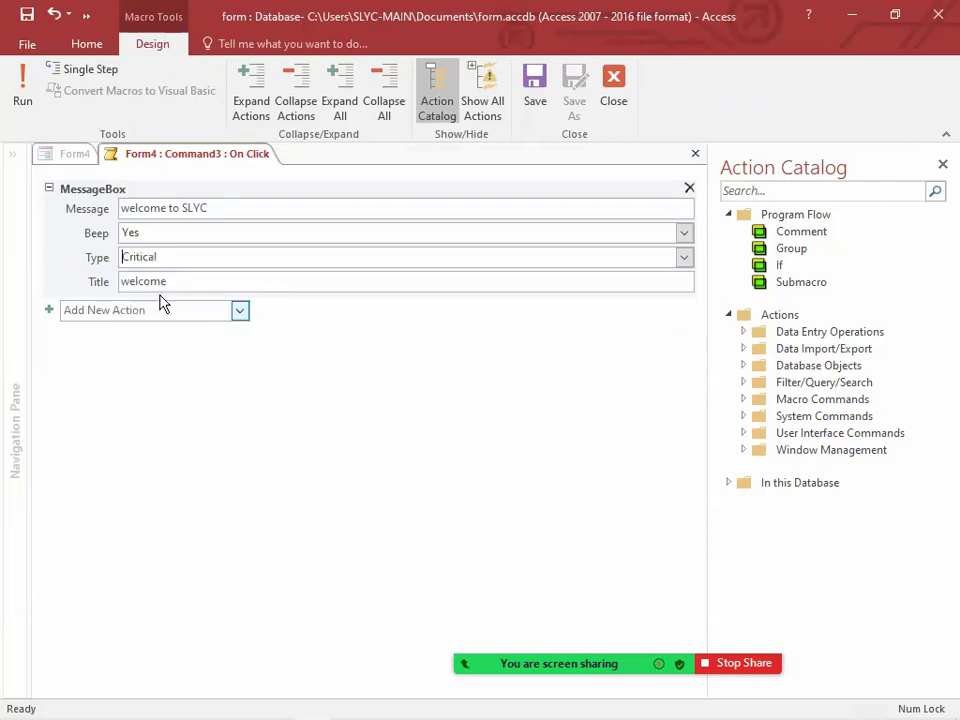
Step: Save and close the edited macro, and run the button in Form View to check the Critical message box
click(535, 90)
click(613, 100)
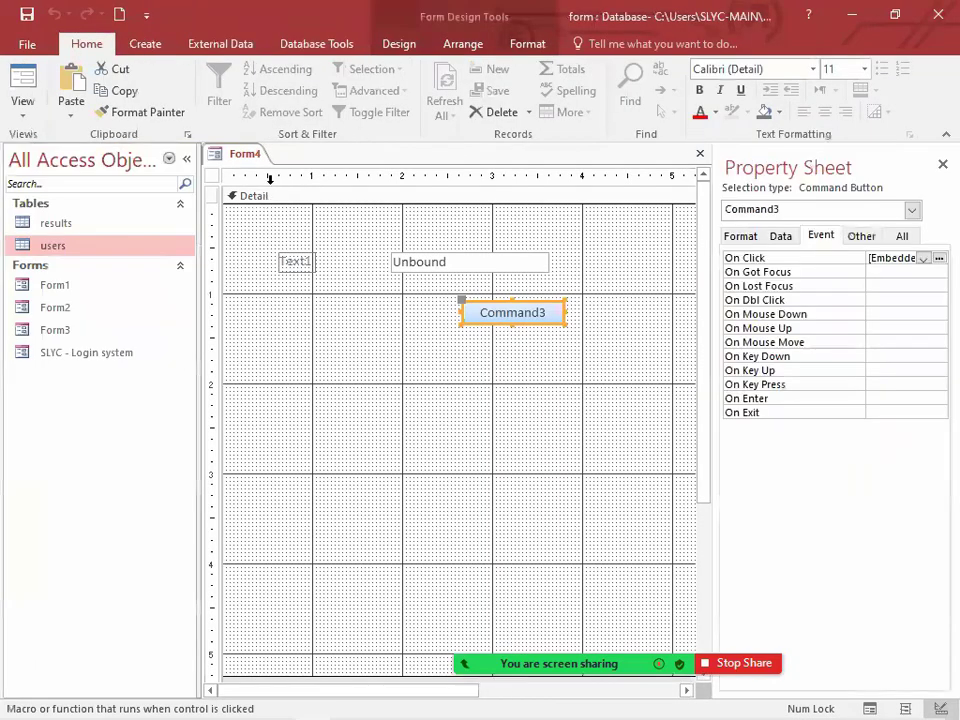
right_click(245, 154)
click(305, 243)
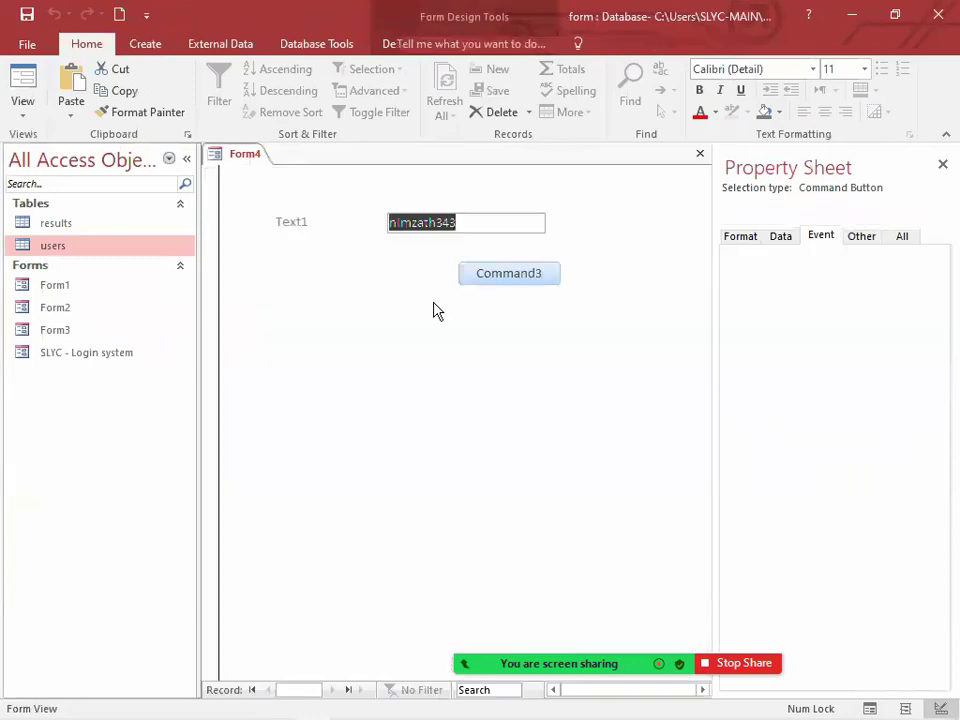
click(540, 281)
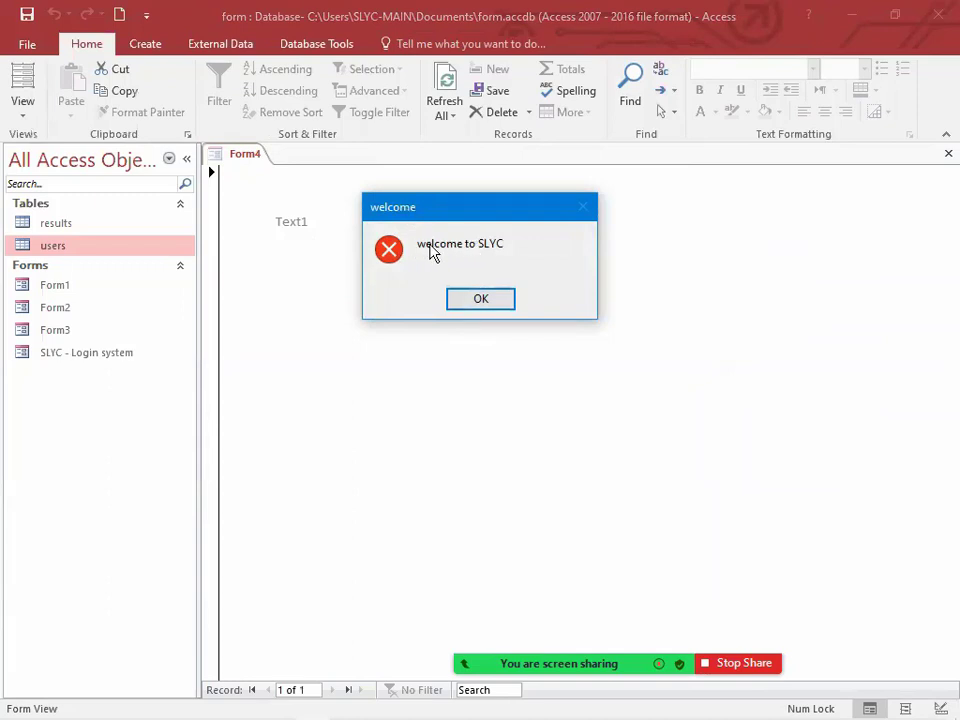
click(491, 301)
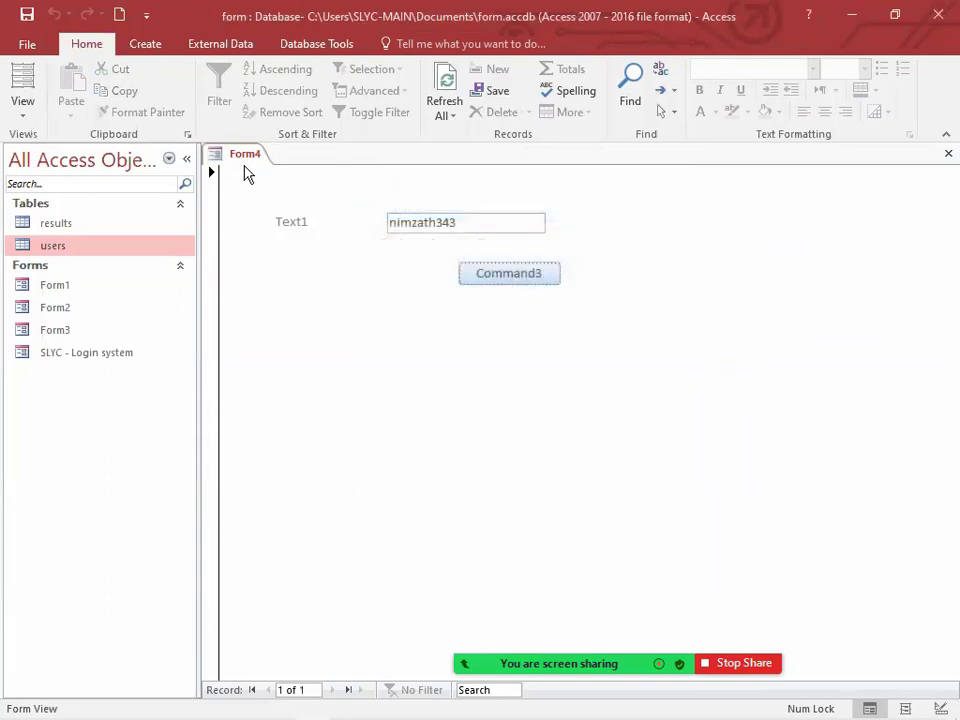
Step: Reopen the button's On Click macro in Design View and change the message box type to Information
right_click(244, 156)
click(291, 300)
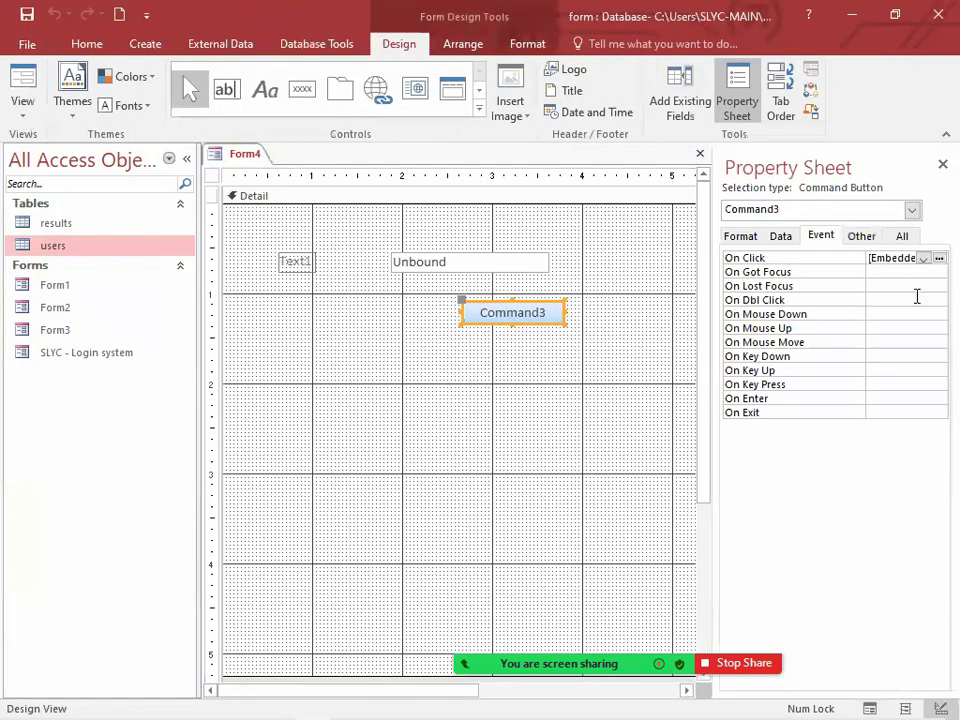
click(938, 258)
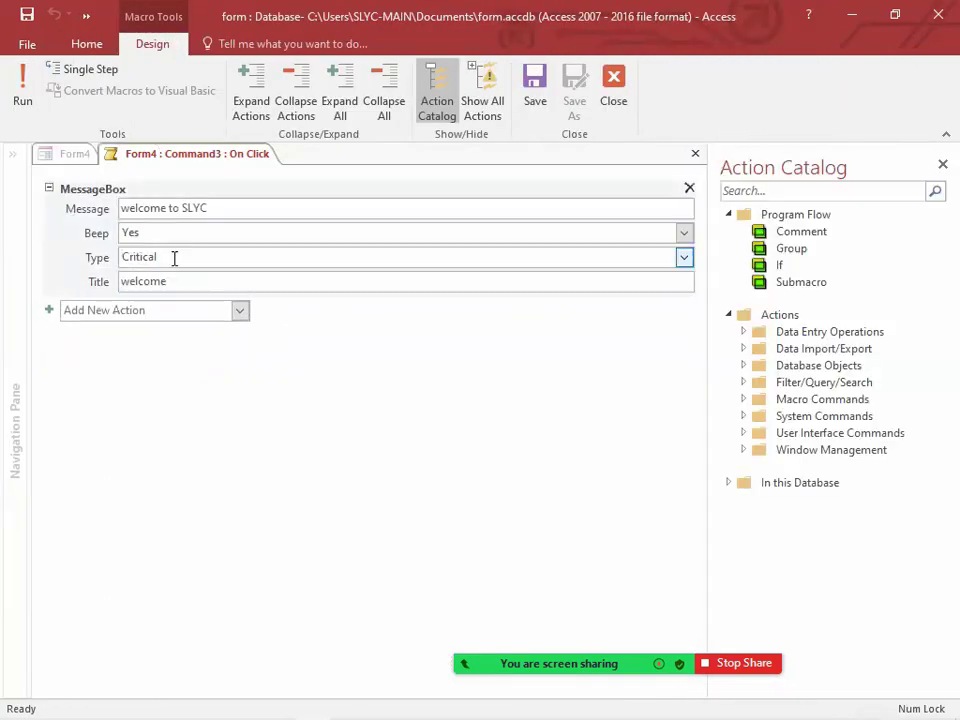
click(684, 258)
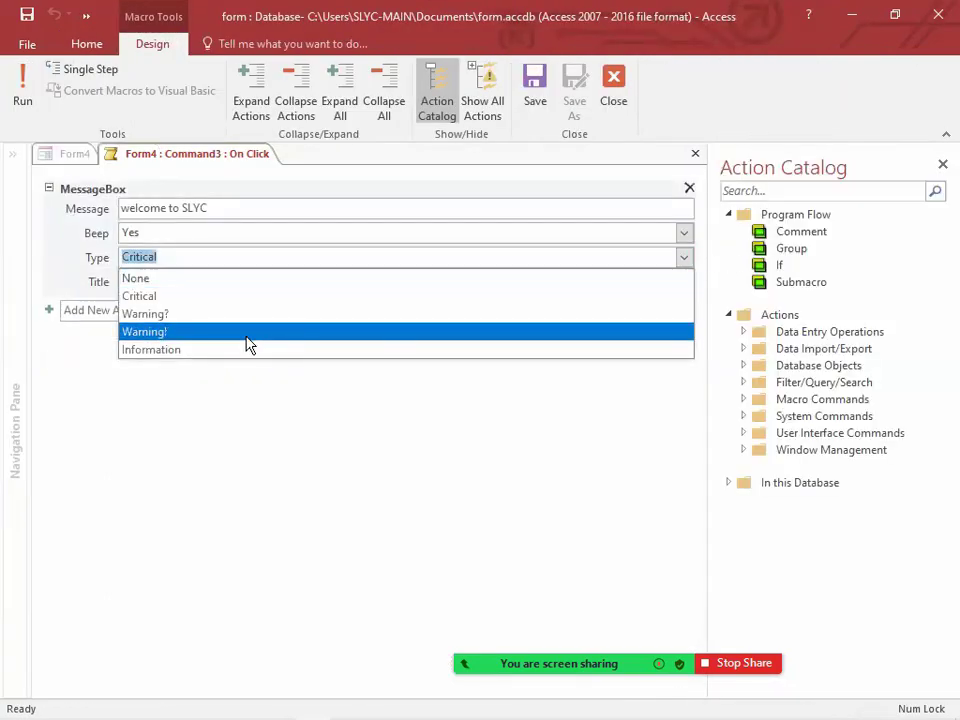
click(248, 334)
click(684, 258)
click(189, 352)
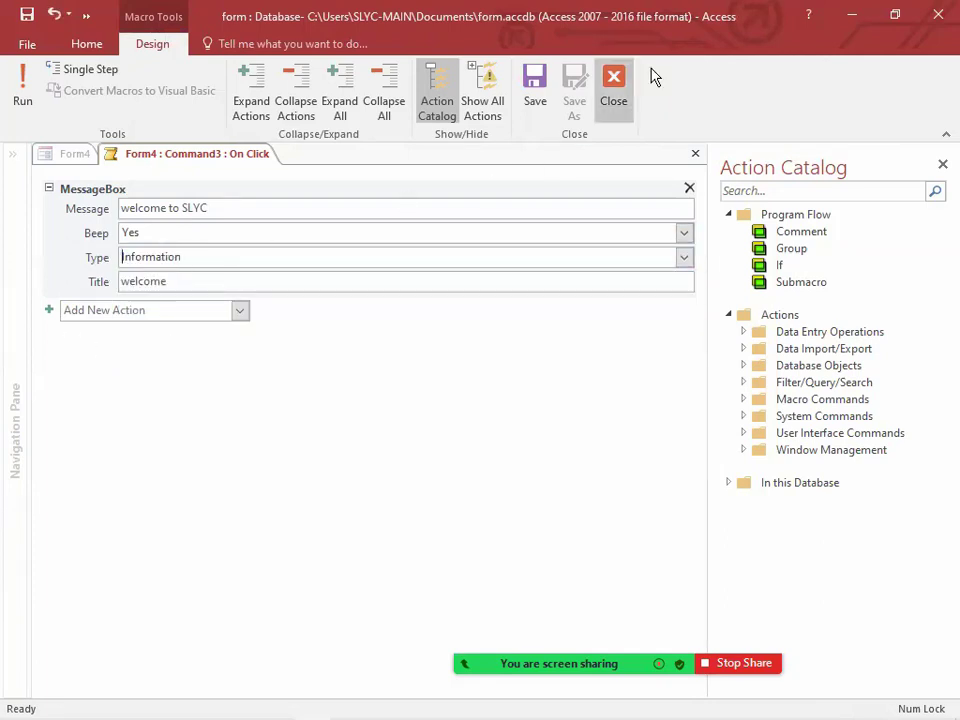
Step: Save and close the macro, and run the button in Form View to check the Information message box
click(610, 92)
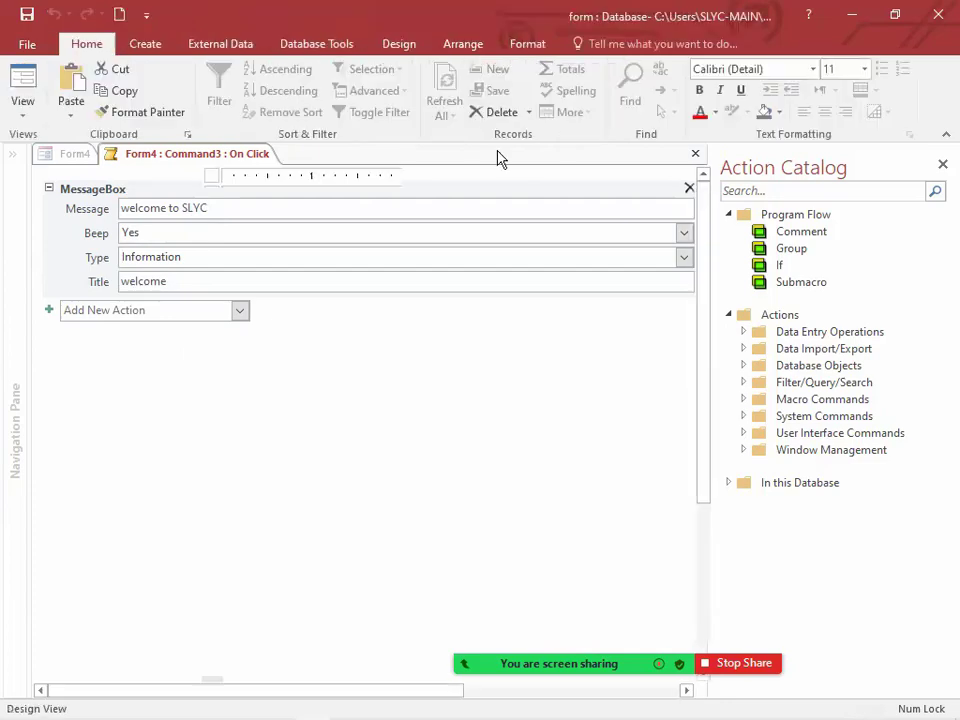
right_click(240, 163)
click(285, 238)
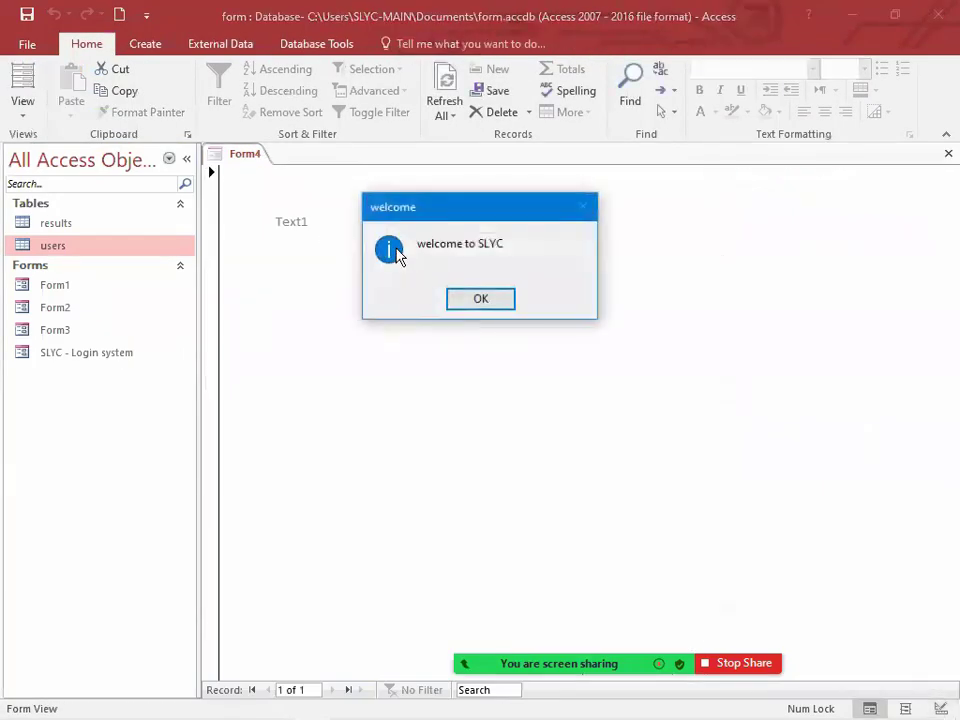
Step: Dismiss the message box, reopen the button's On Click macro from Design View and delete its MessageBox action
drag(439, 214, 427, 238)
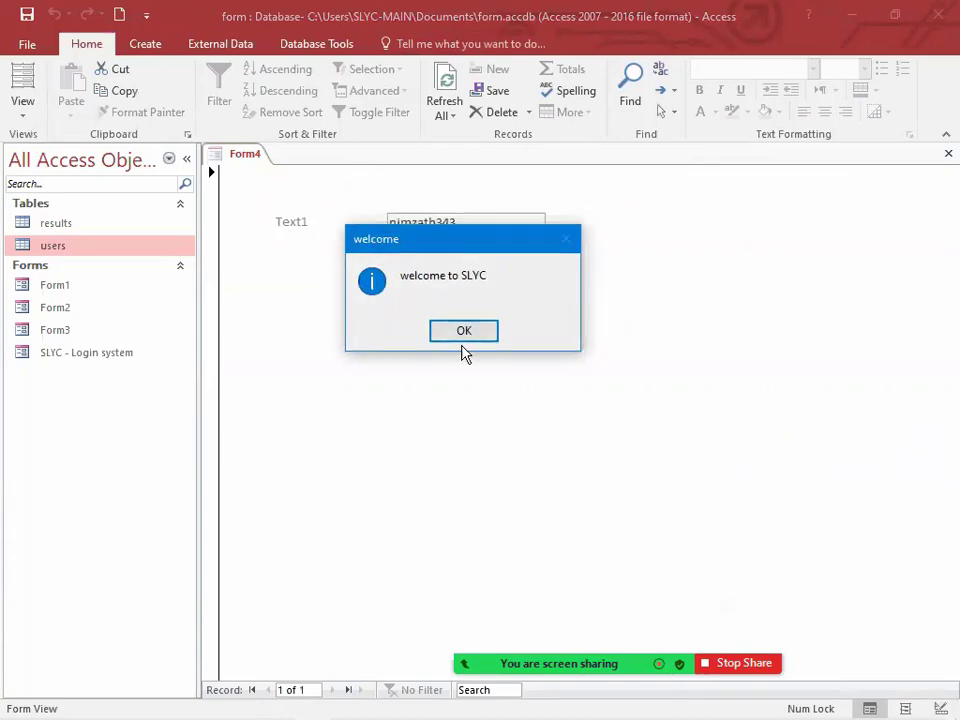
click(465, 331)
right_click(257, 153)
click(312, 279)
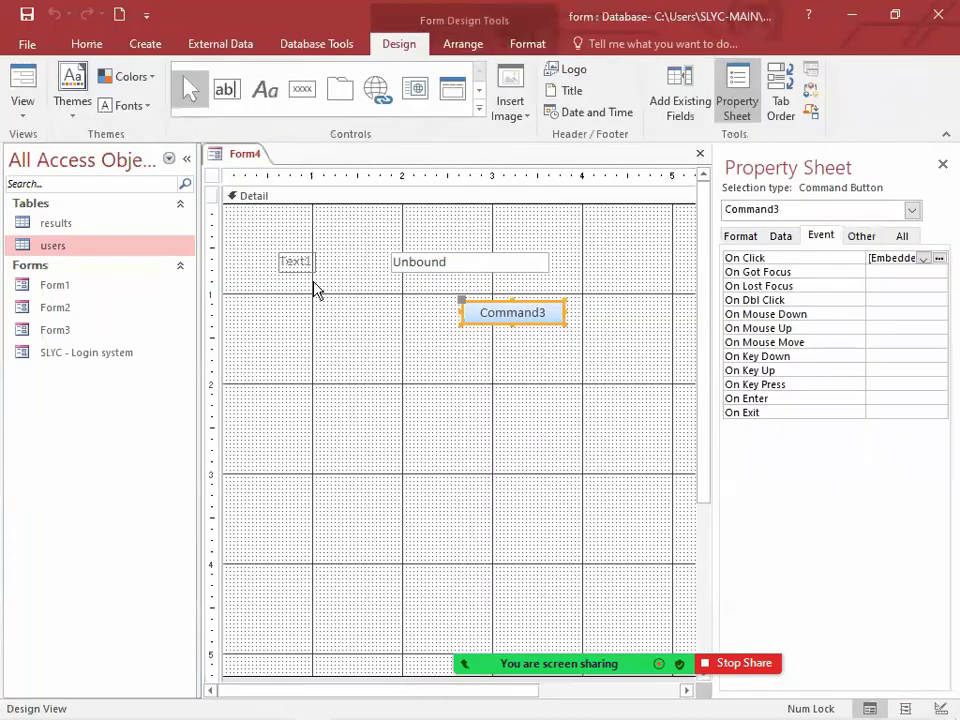
click(939, 258)
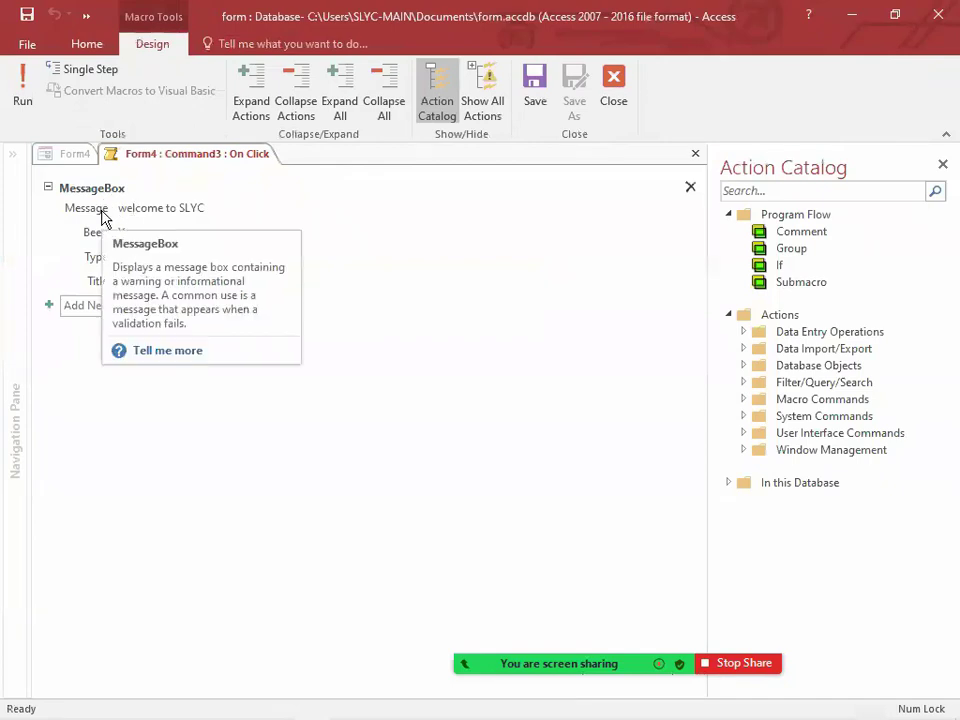
click(942, 164)
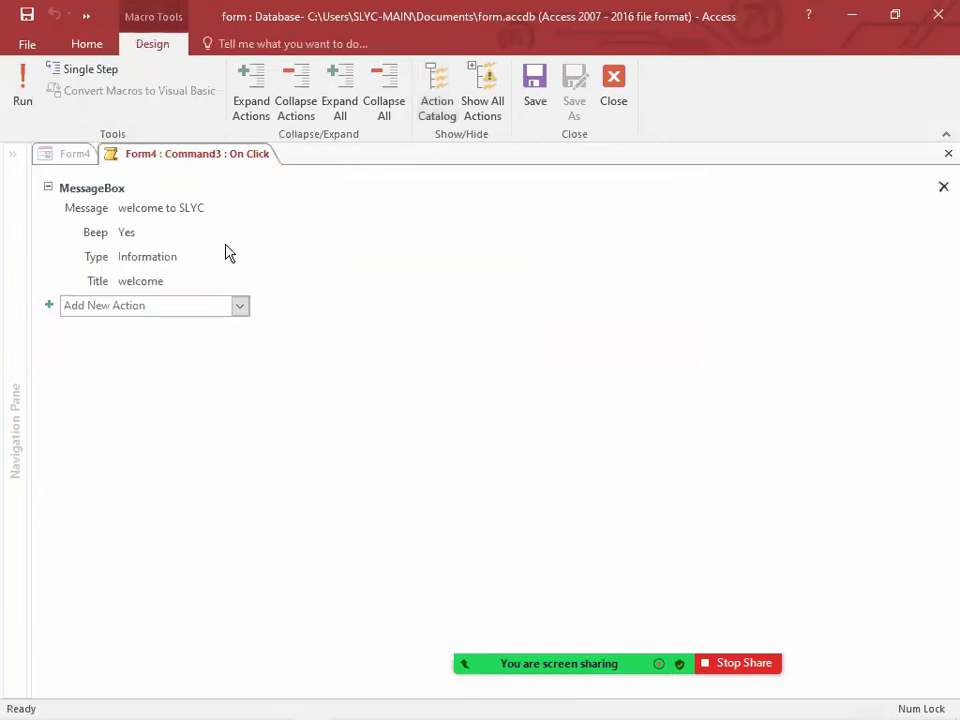
click(942, 192)
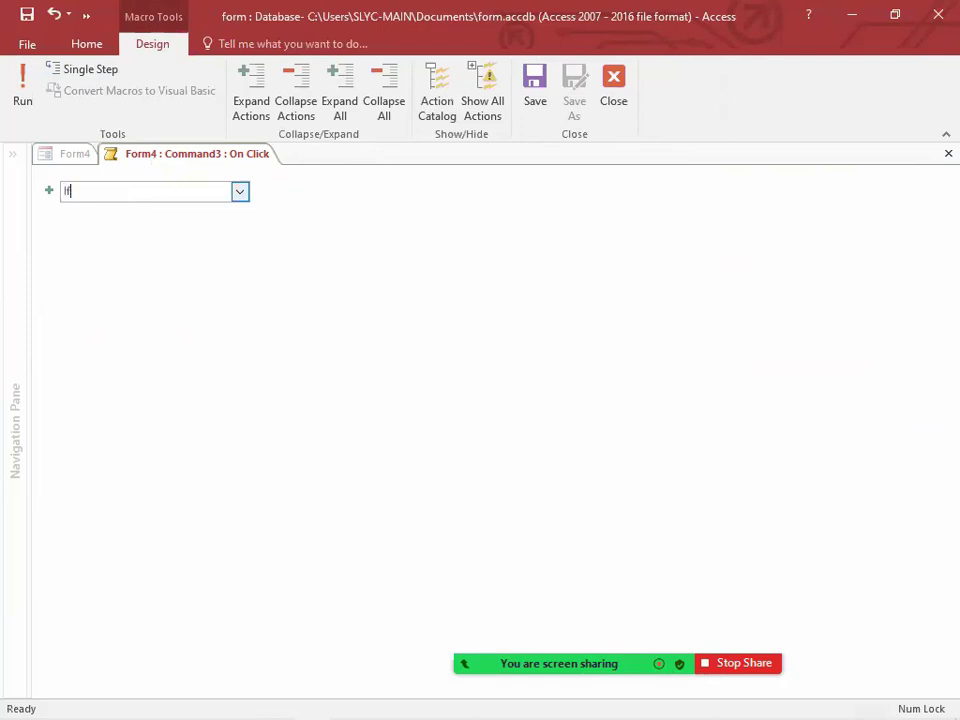
Step: Add an If block to the macro with a condition testing whether [txtName] equals the person's name in quotation marks
key(Return)
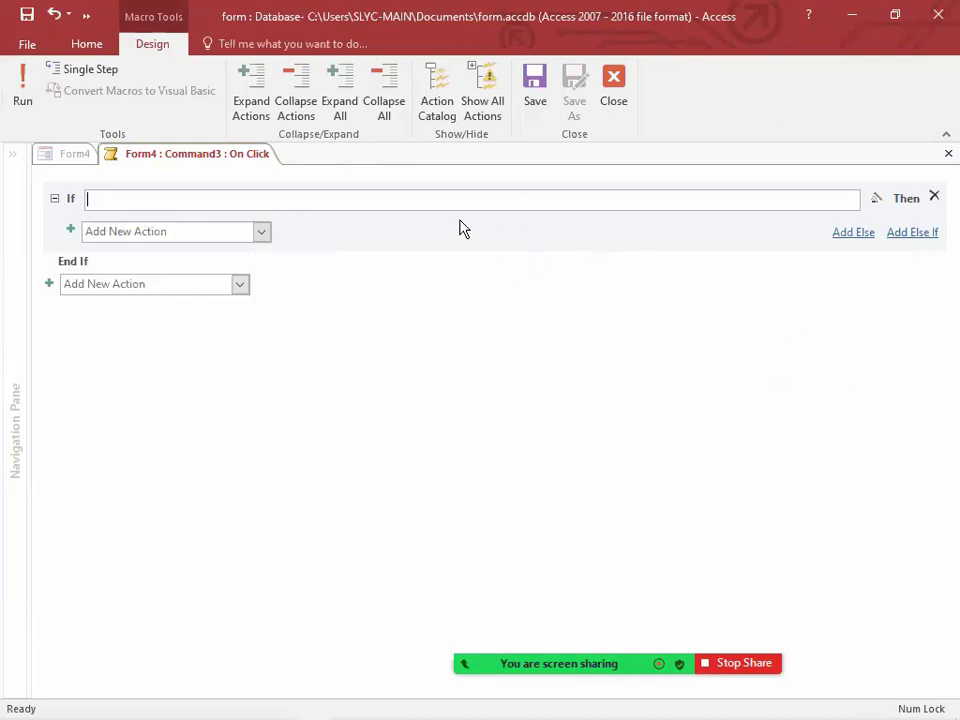
mouse_move(80, 212)
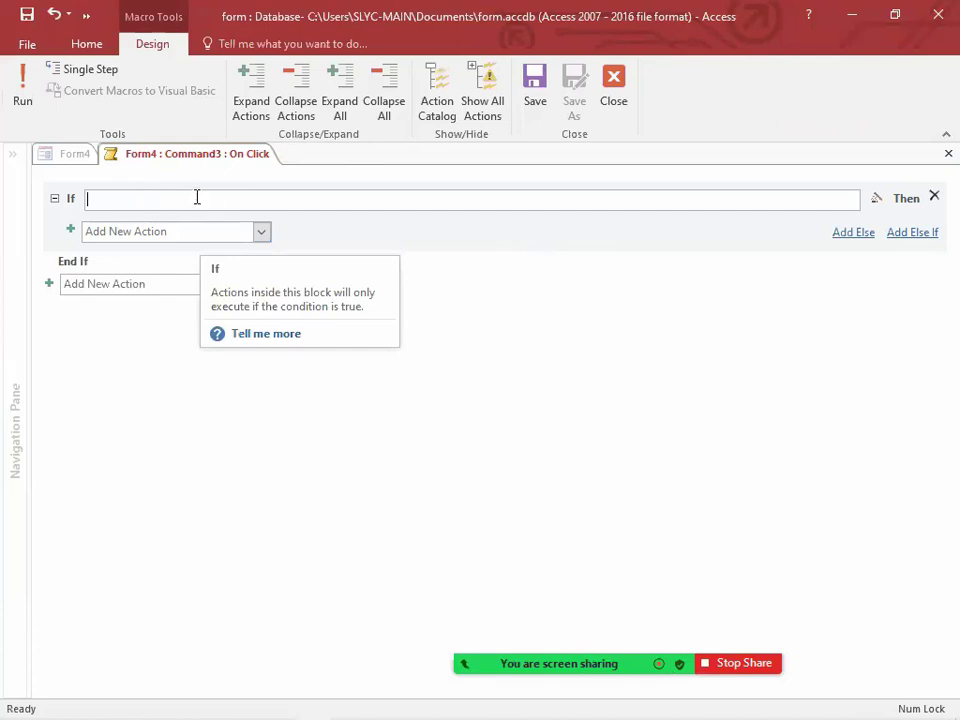
text(txt)
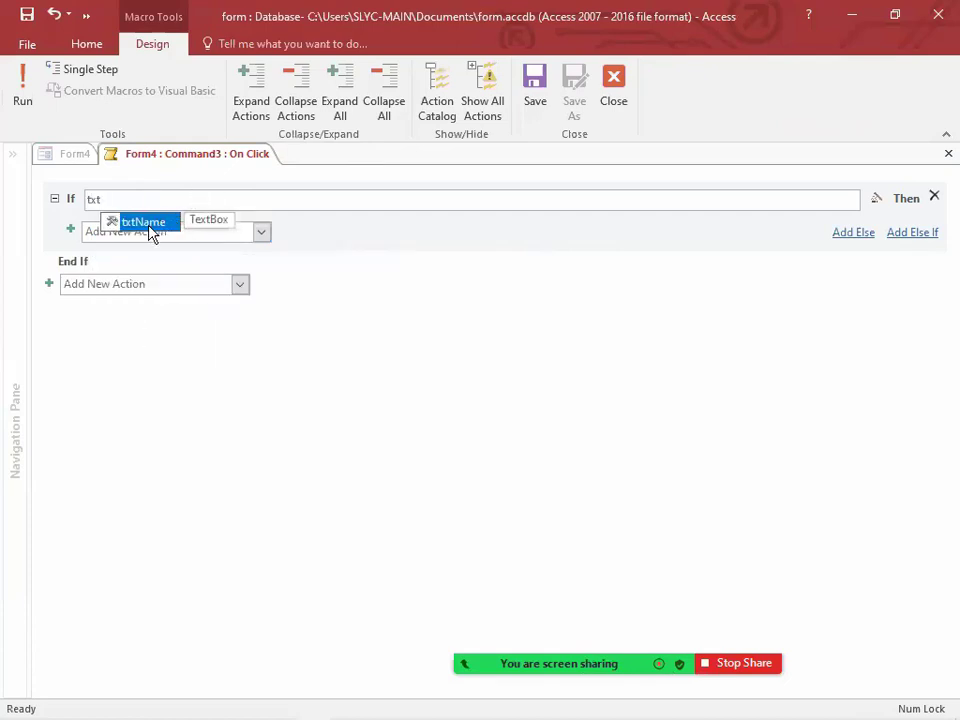
double_click(143, 221)
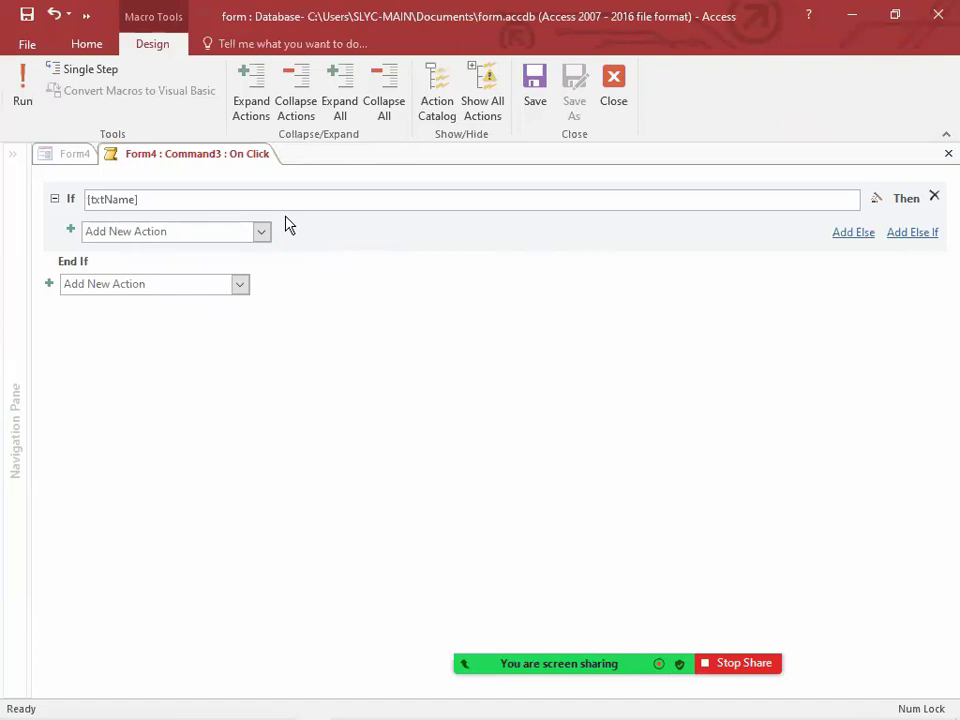
text(="nimzath")
Step: Add a MessageBox action inside the If block with the message "Welcome sir" and title "Welcome", and collapse it
click(144, 227)
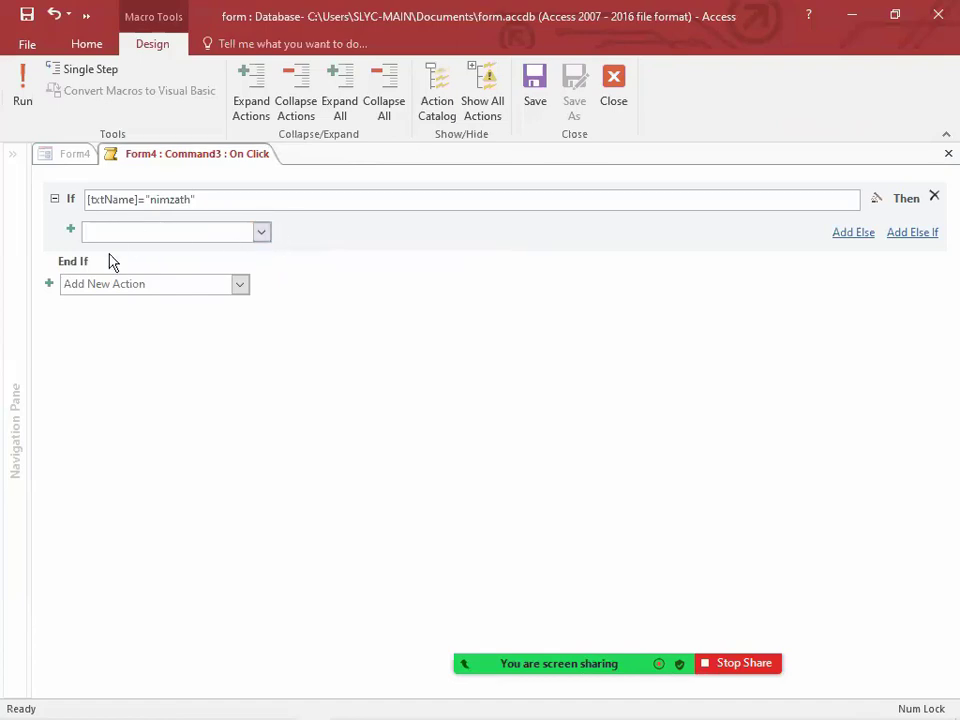
text(MessageBox)
key(Return)
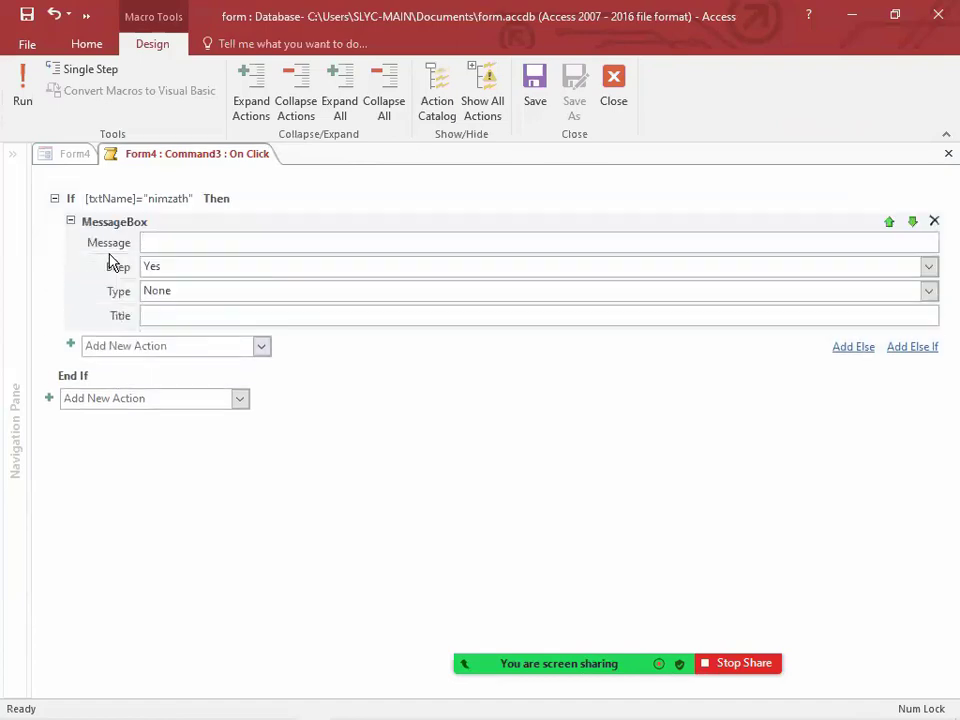
text(Welcome sir)
click(184, 316)
text(Wel)
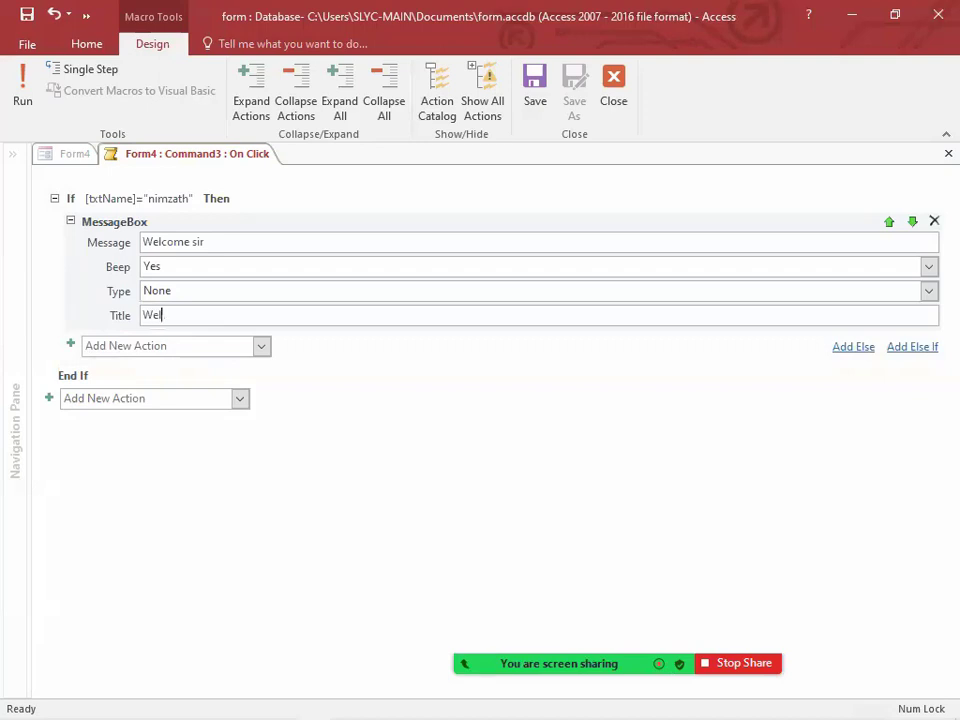
text(come)
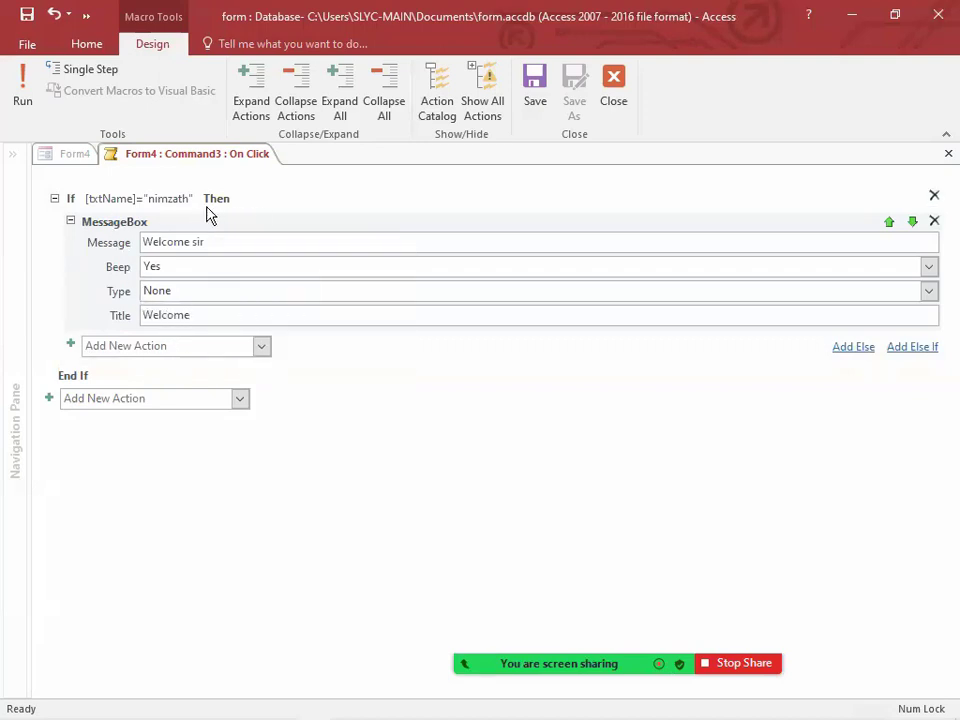
click(71, 222)
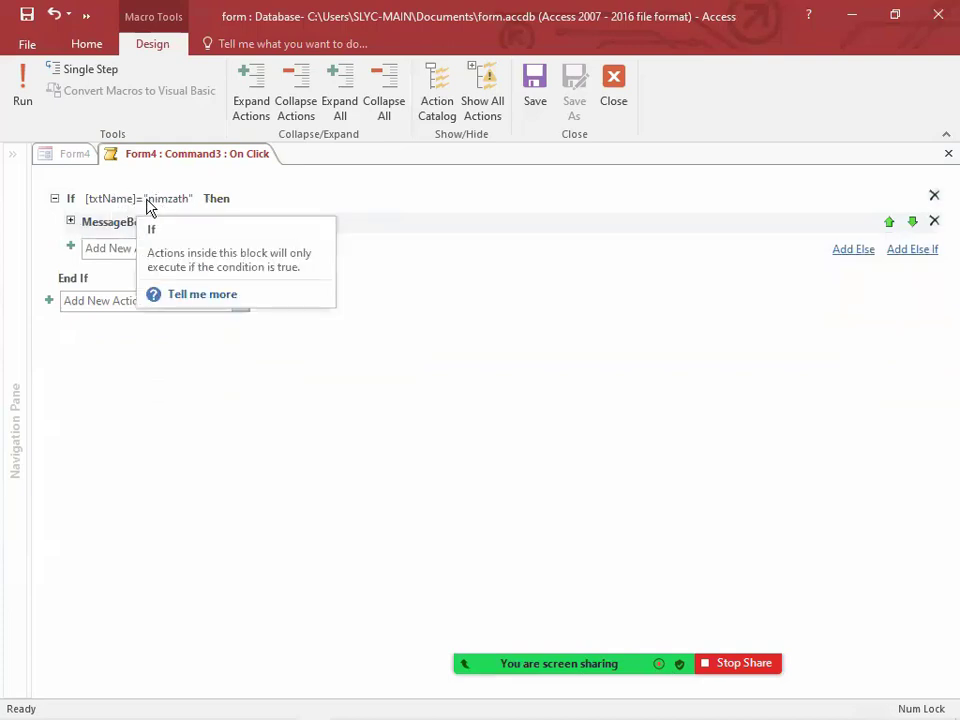
click(71, 222)
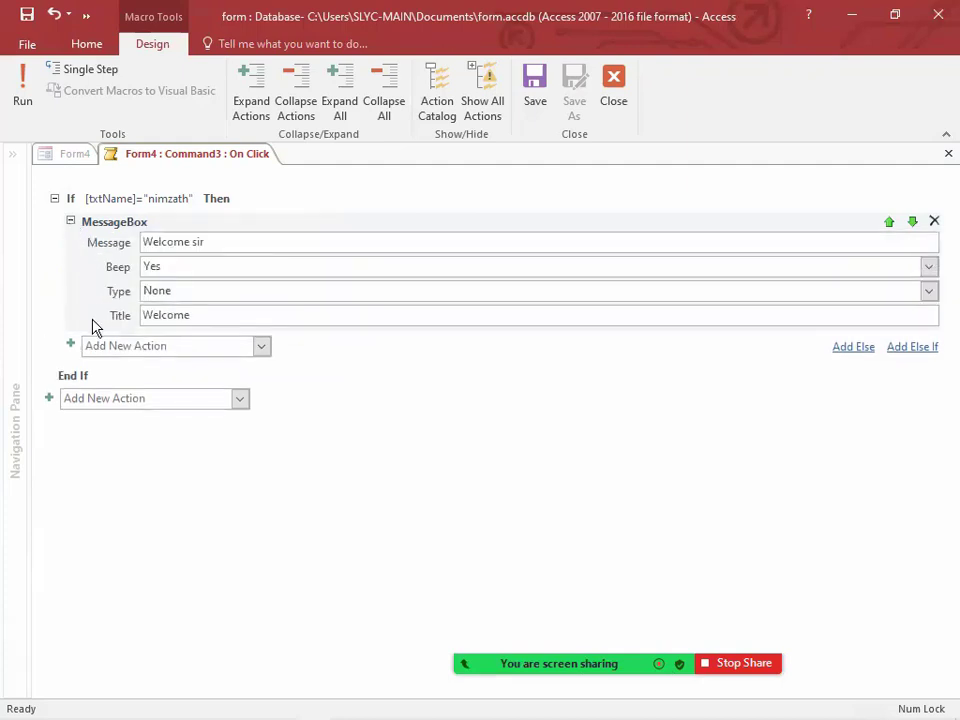
click(71, 222)
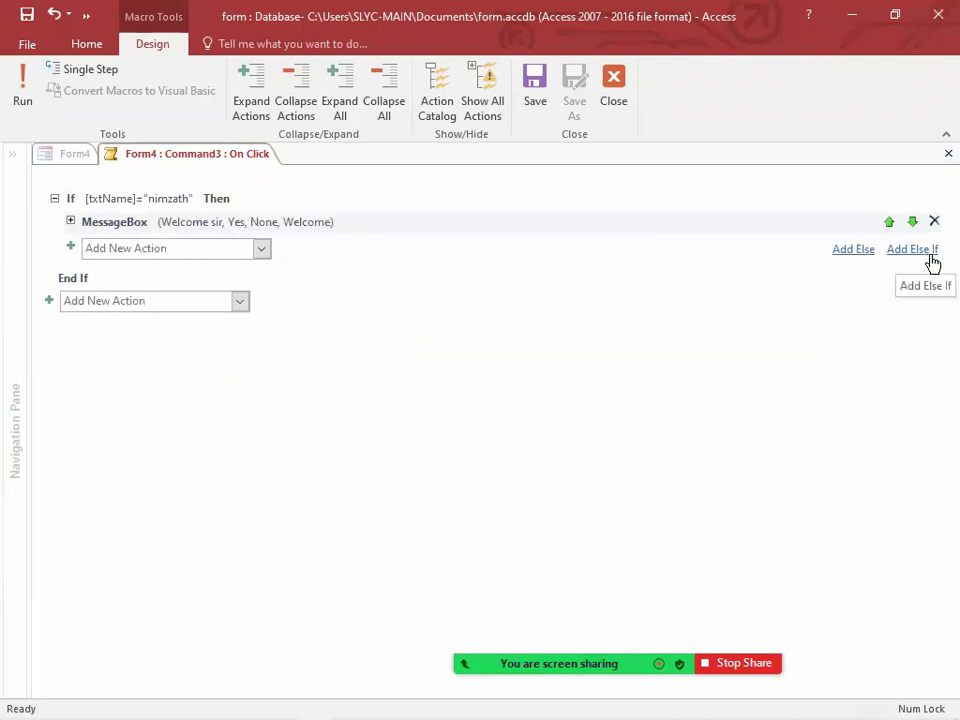
Step: Add an Else branch to the If block containing a MessageBox action with the message "Sorry"
click(851, 259)
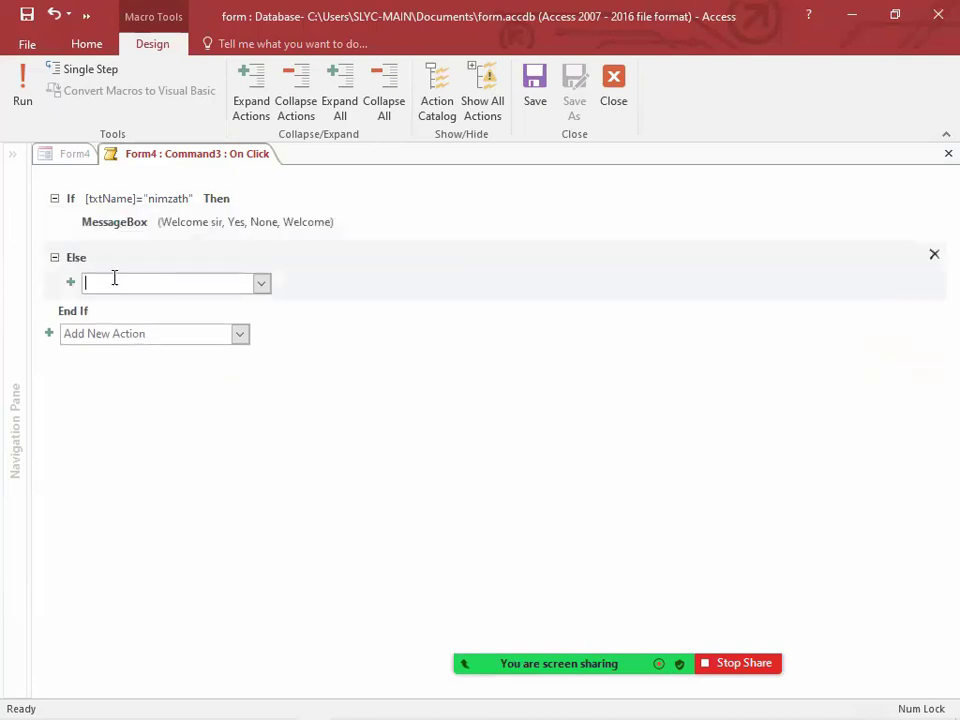
click(113, 281)
text(MessageBox)
key(Return)
text(Sorry)
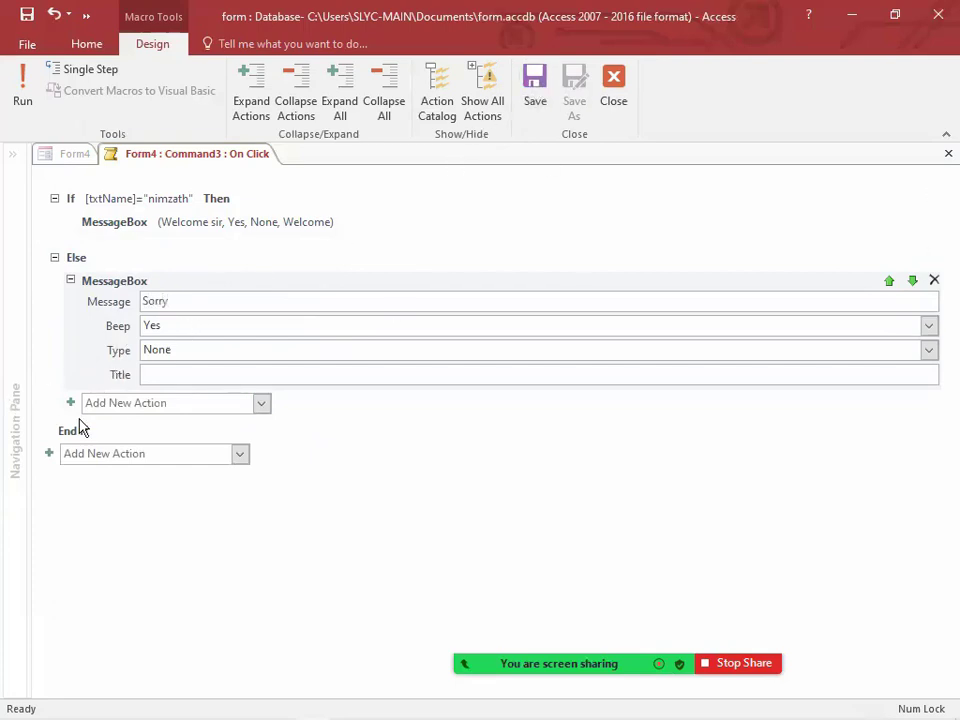
Step: Collapse the Else branch's MessageBox action, and save and close the macro
click(54, 257)
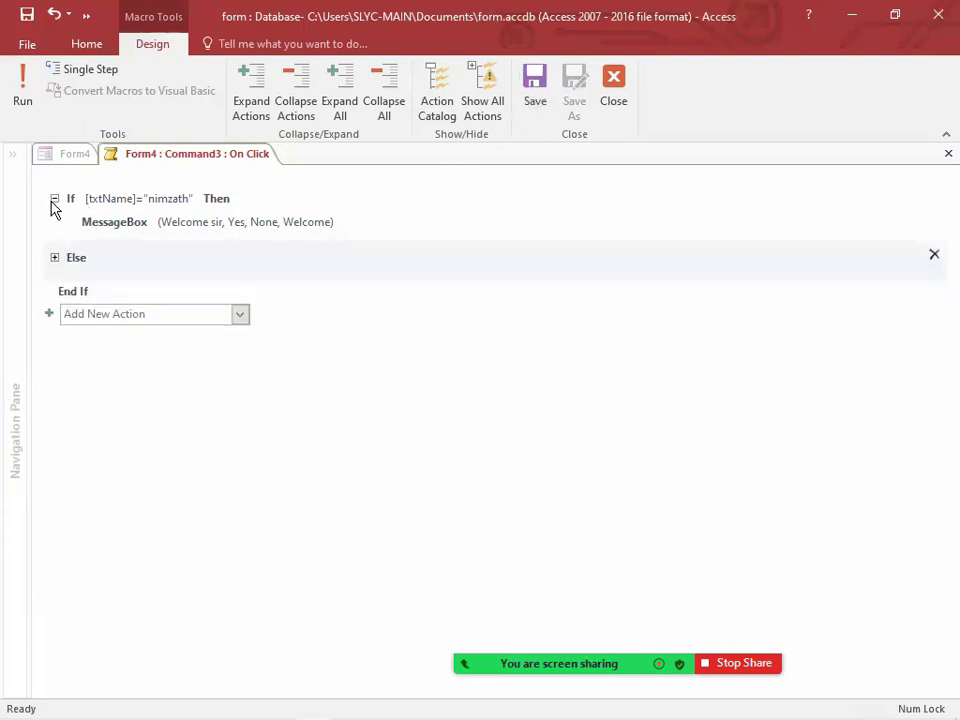
click(54, 198)
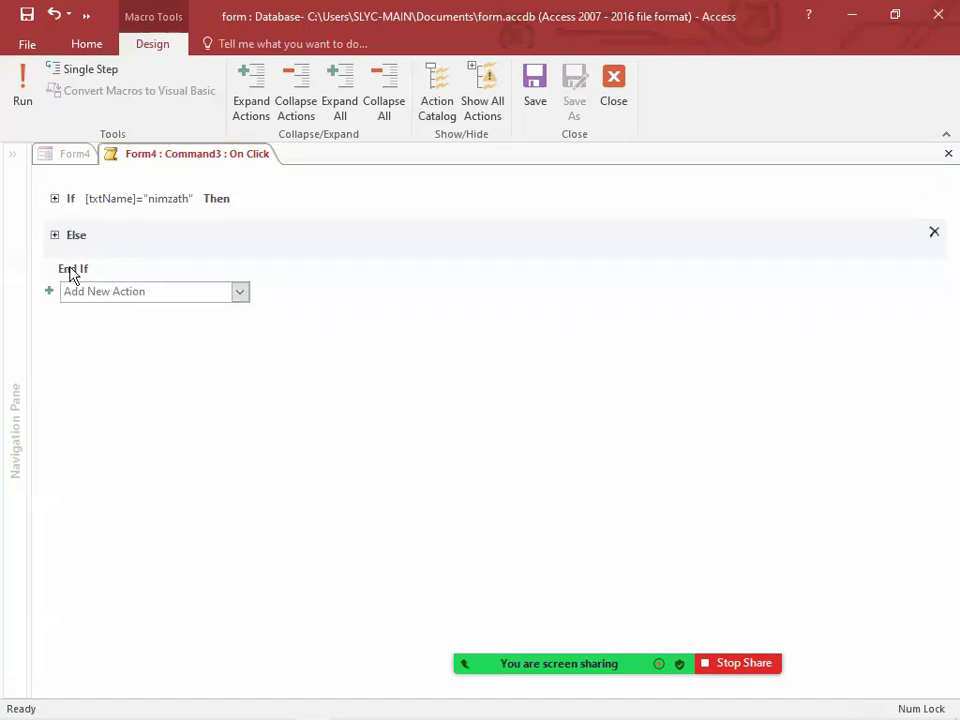
click(55, 199)
click(54, 258)
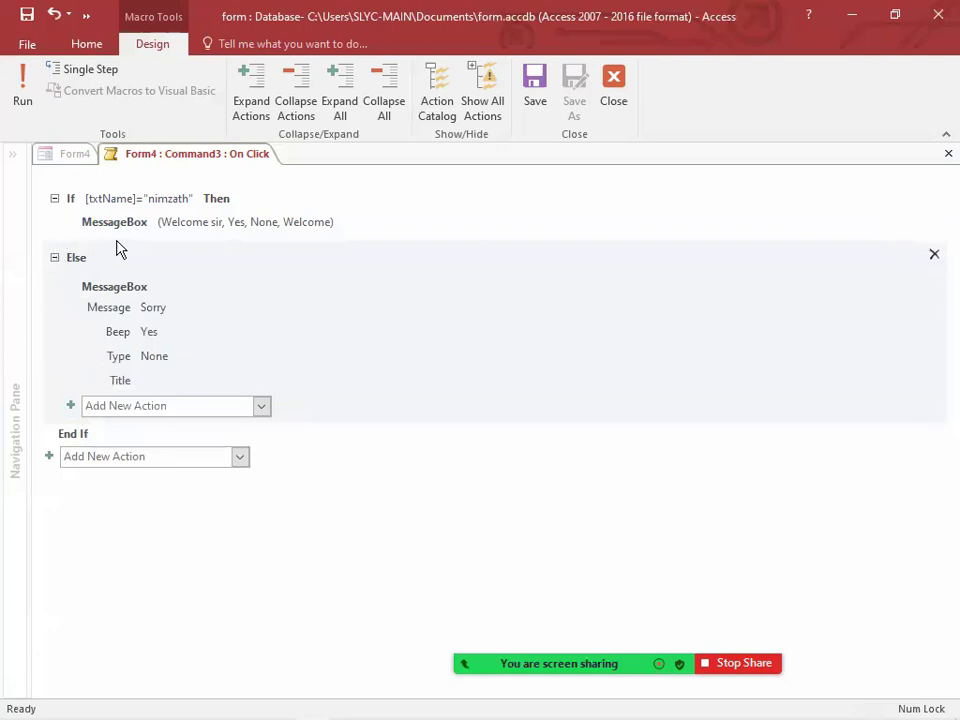
click(71, 286)
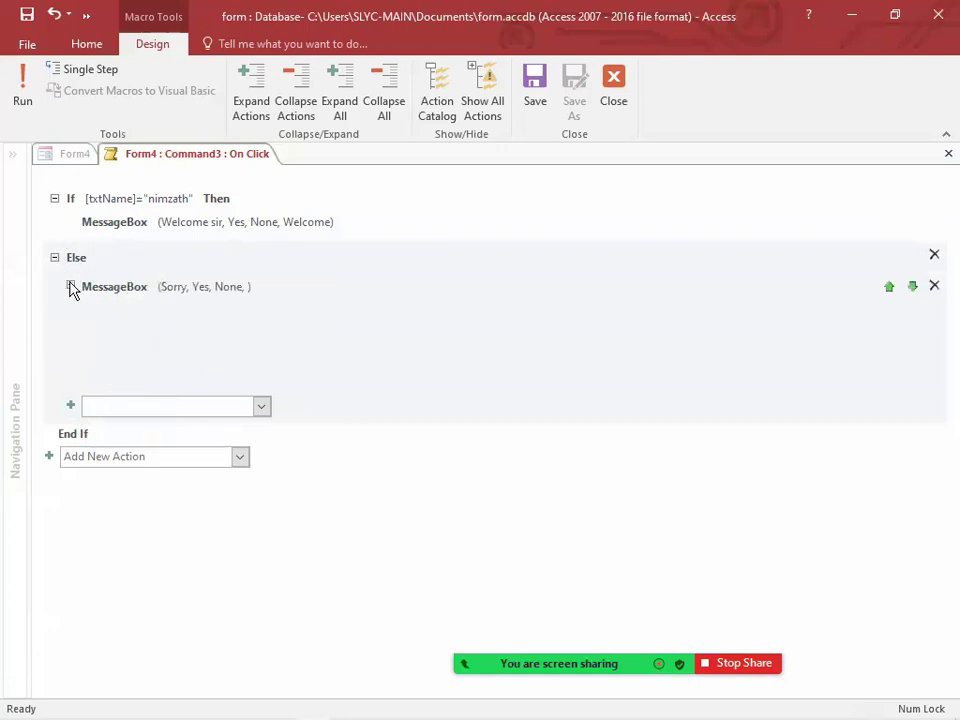
click(536, 84)
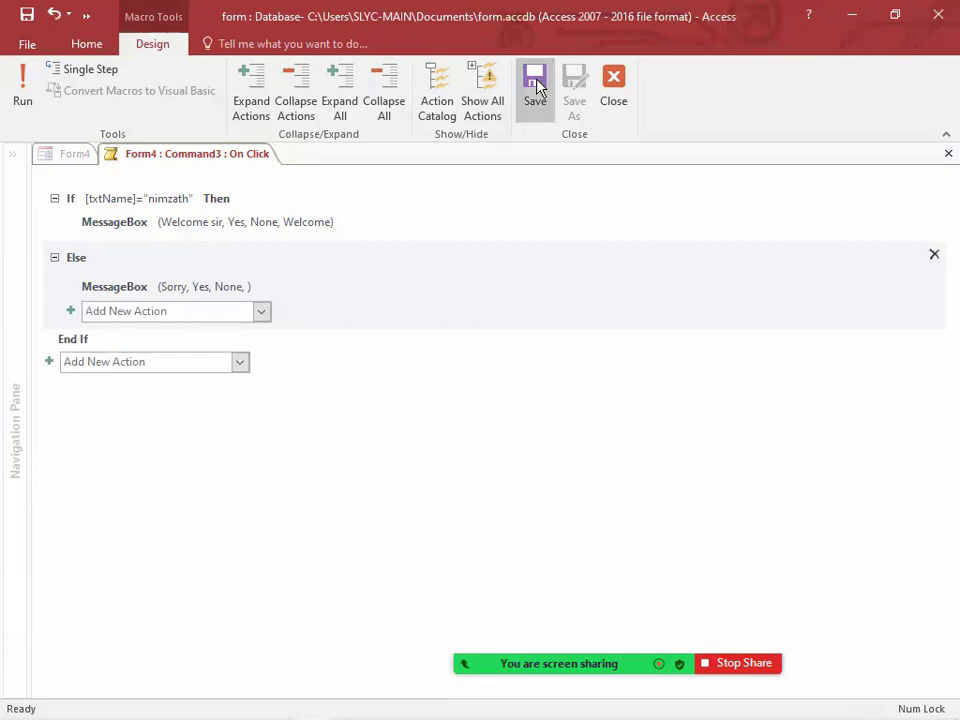
click(613, 82)
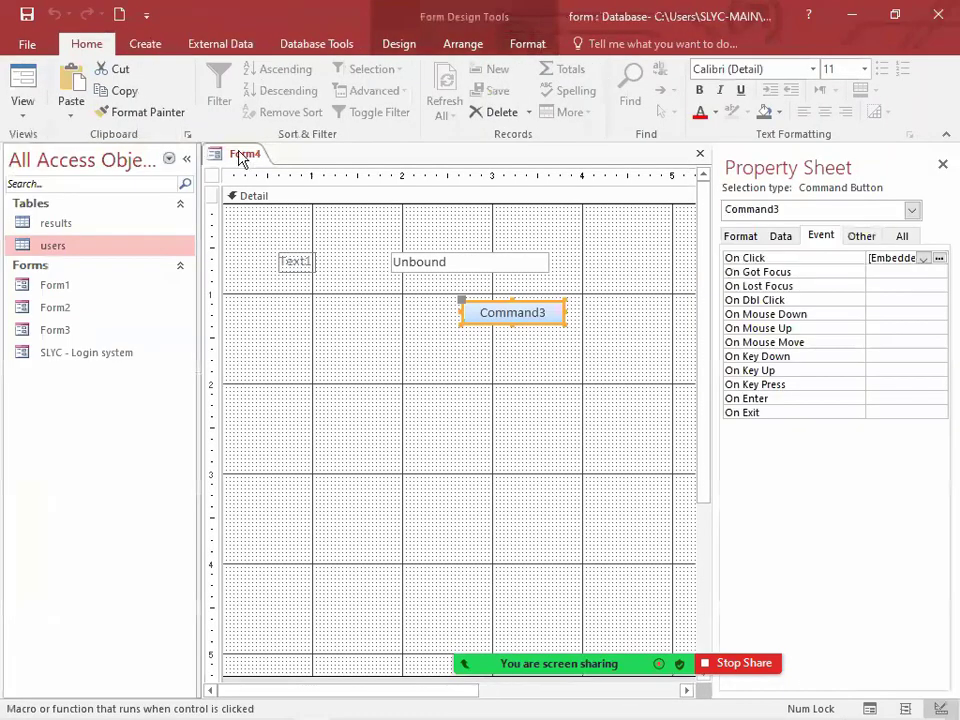
Step: Test the button in Form View with the existing text box entry and again with the name the condition expects
right_click(242, 155)
click(282, 237)
click(475, 276)
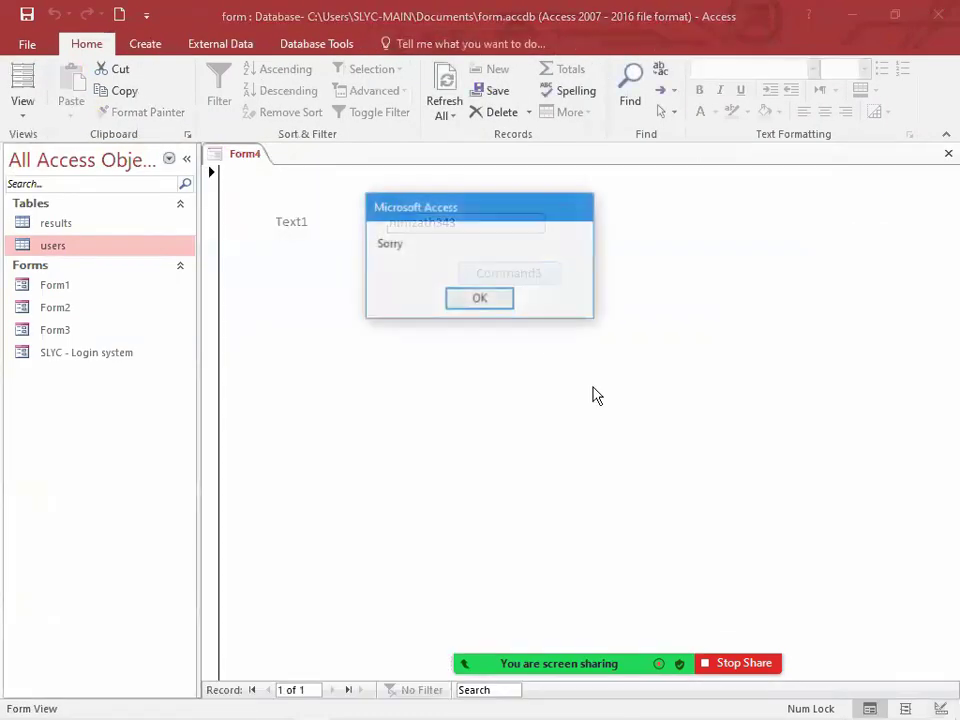
click(496, 301)
click(450, 230)
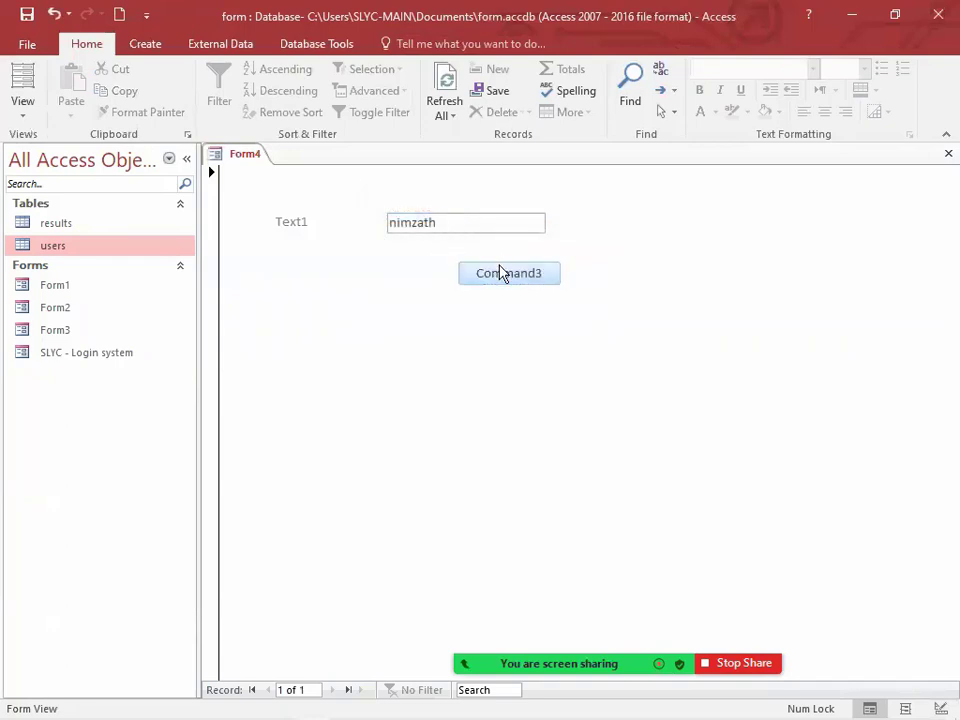
click(499, 272)
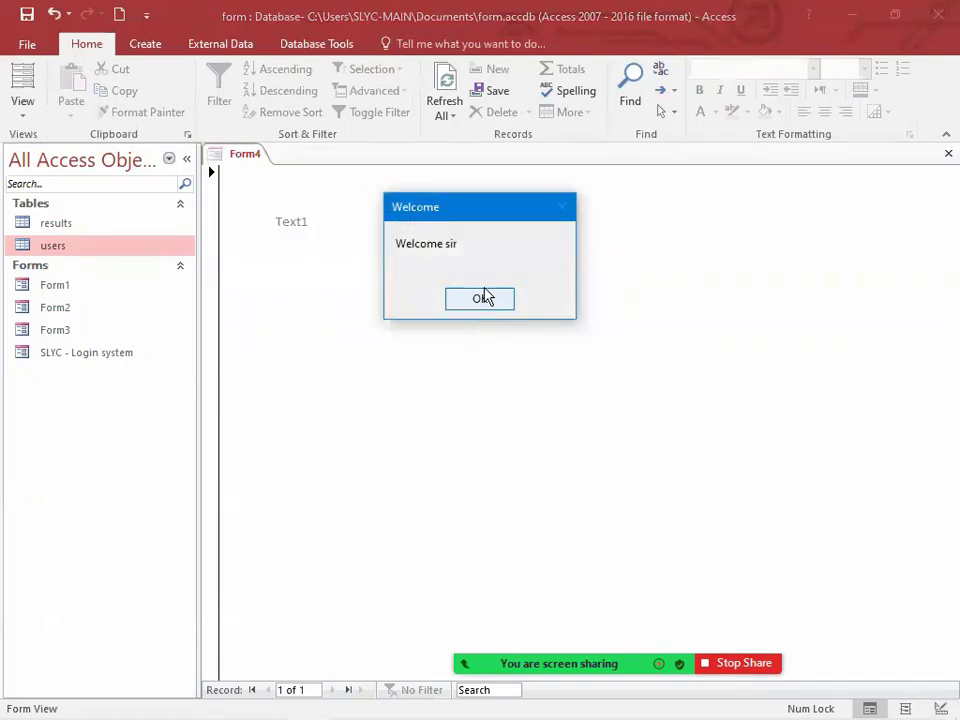
click(483, 297)
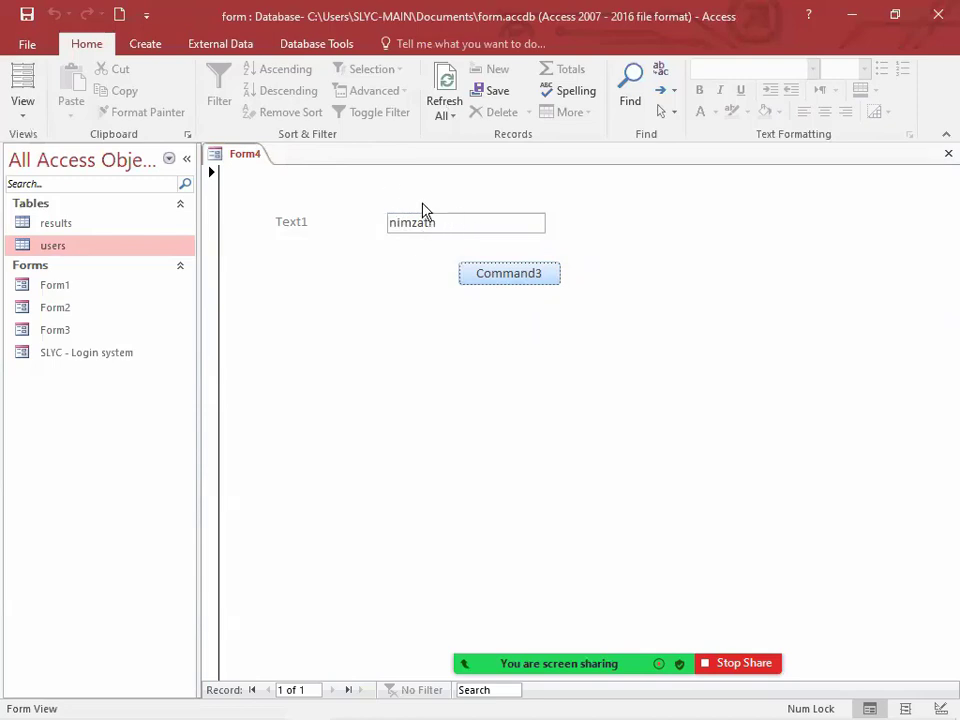
Step: Return Form4 to Design View, and create a new blank form saved as "Grade System"
right_click(244, 158)
click(312, 283)
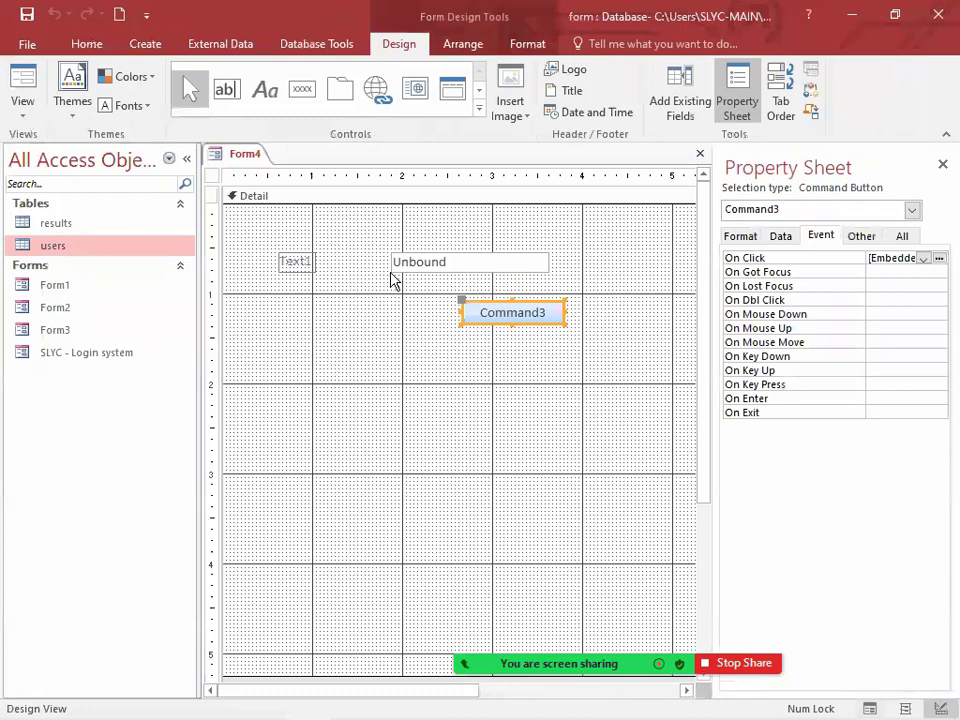
click(144, 46)
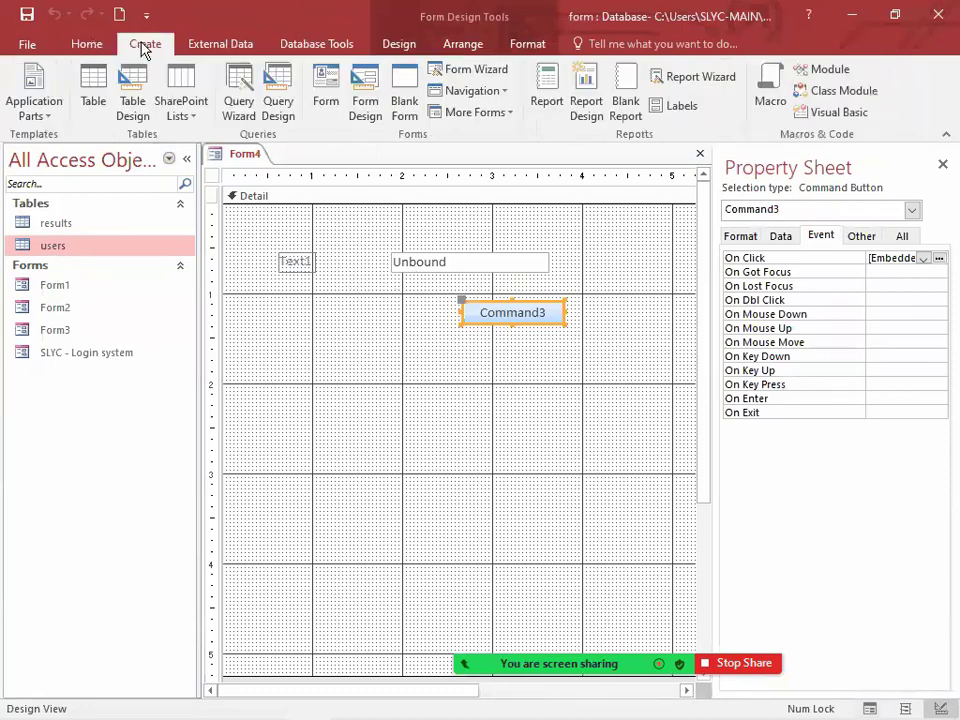
click(392, 96)
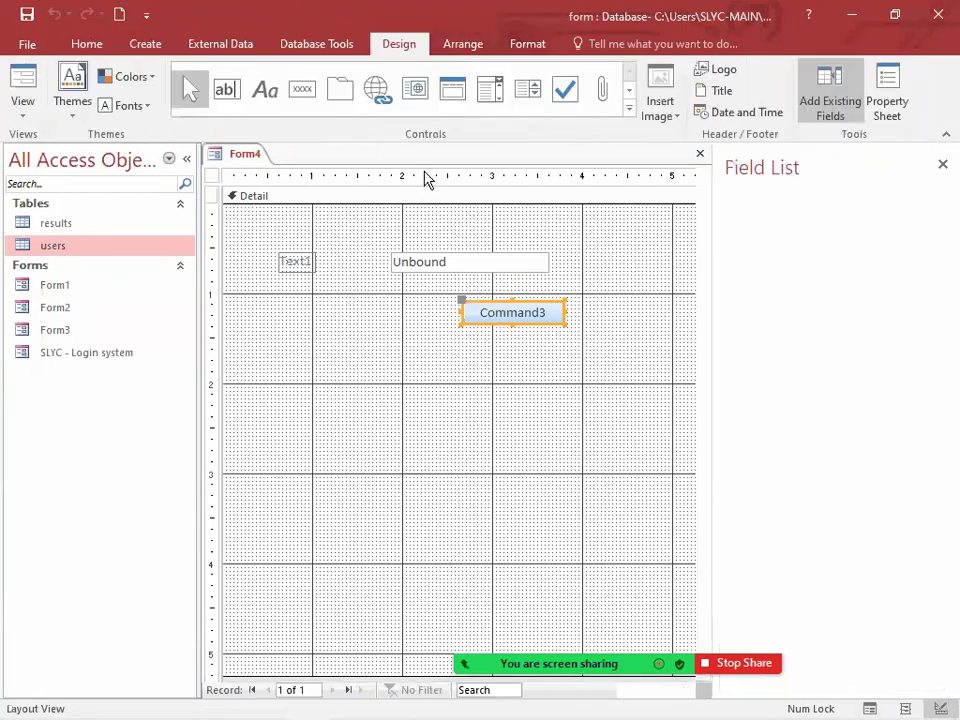
right_click(322, 157)
click(360, 165)
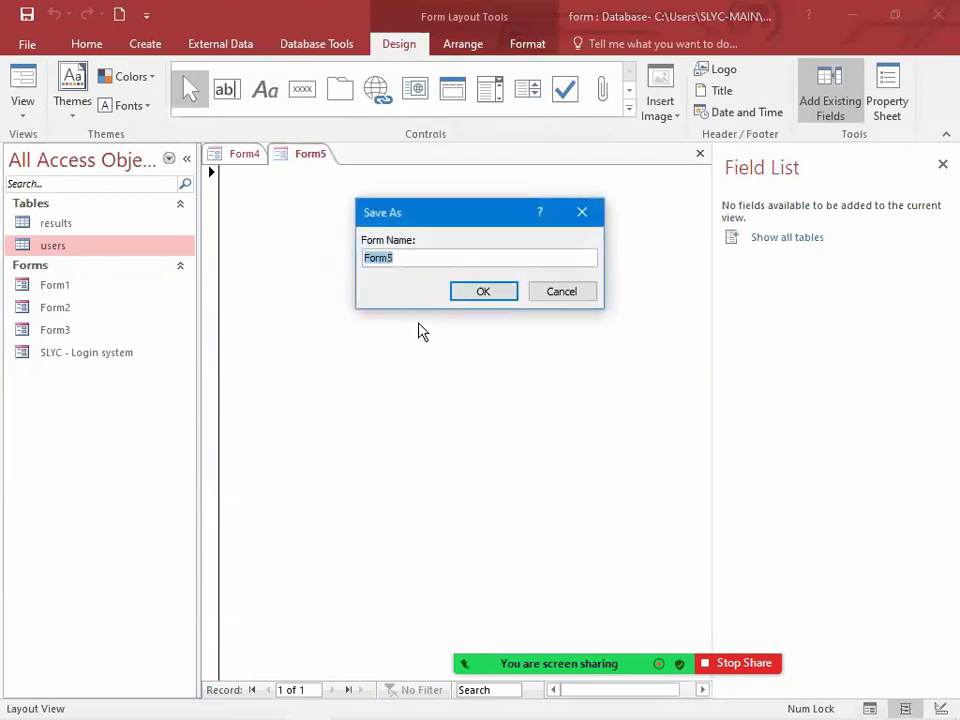
text(Grade System)
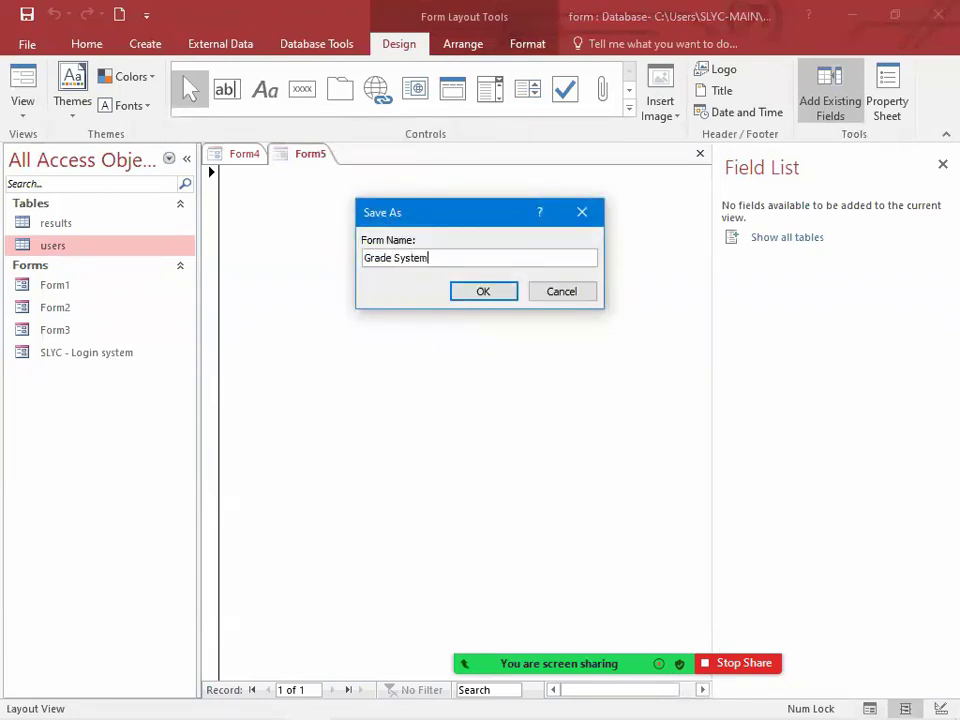
key(Return)
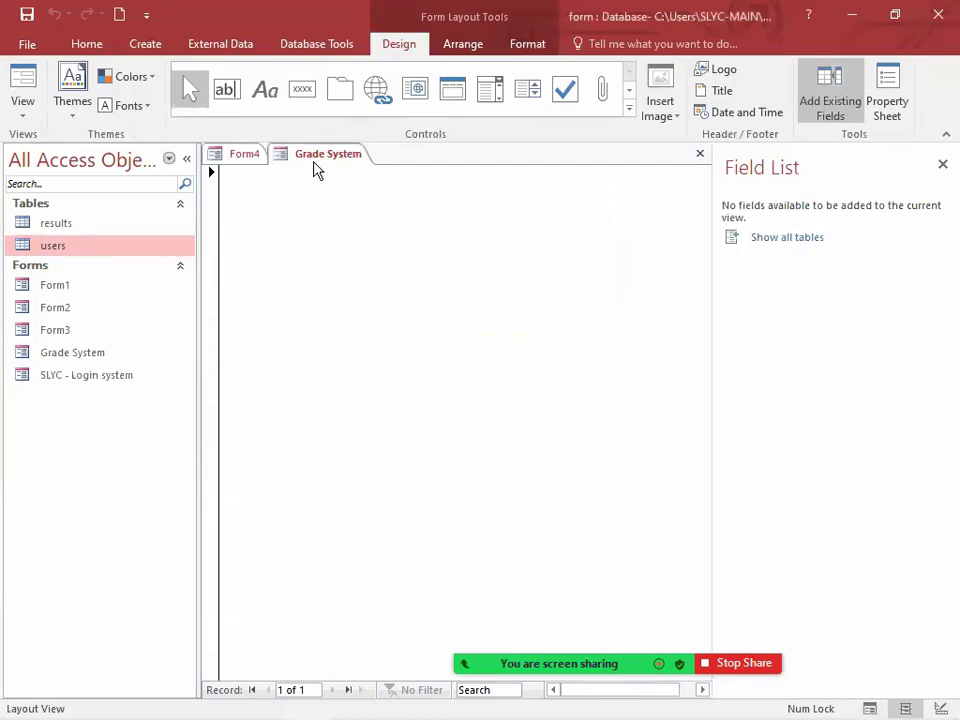
Step: Switch the Grade System form to Design View and close the Field List
right_click(346, 157)
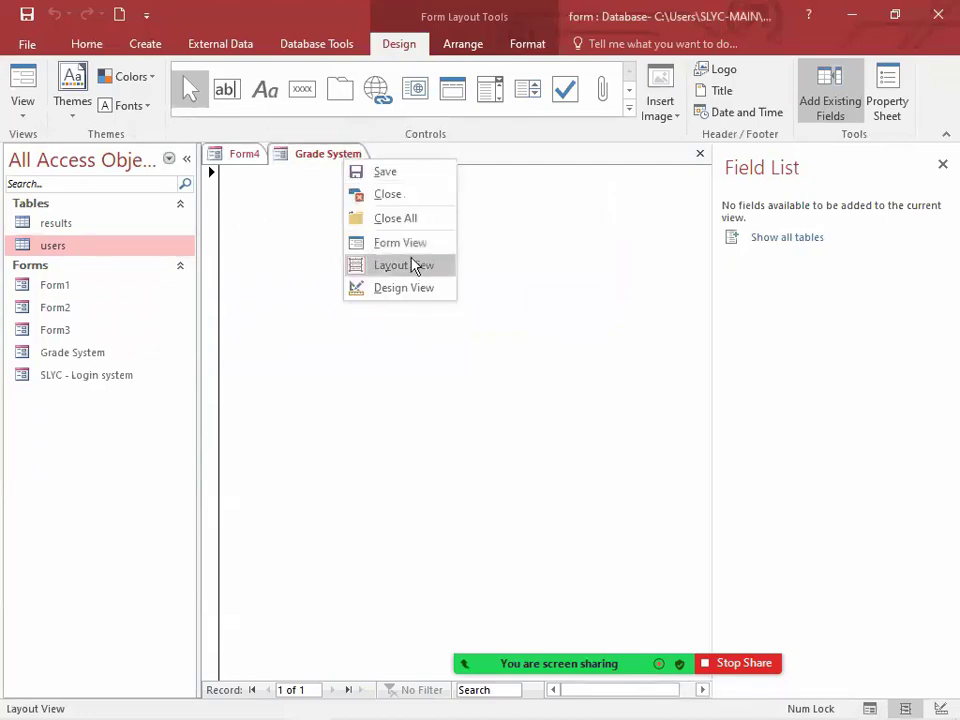
click(404, 288)
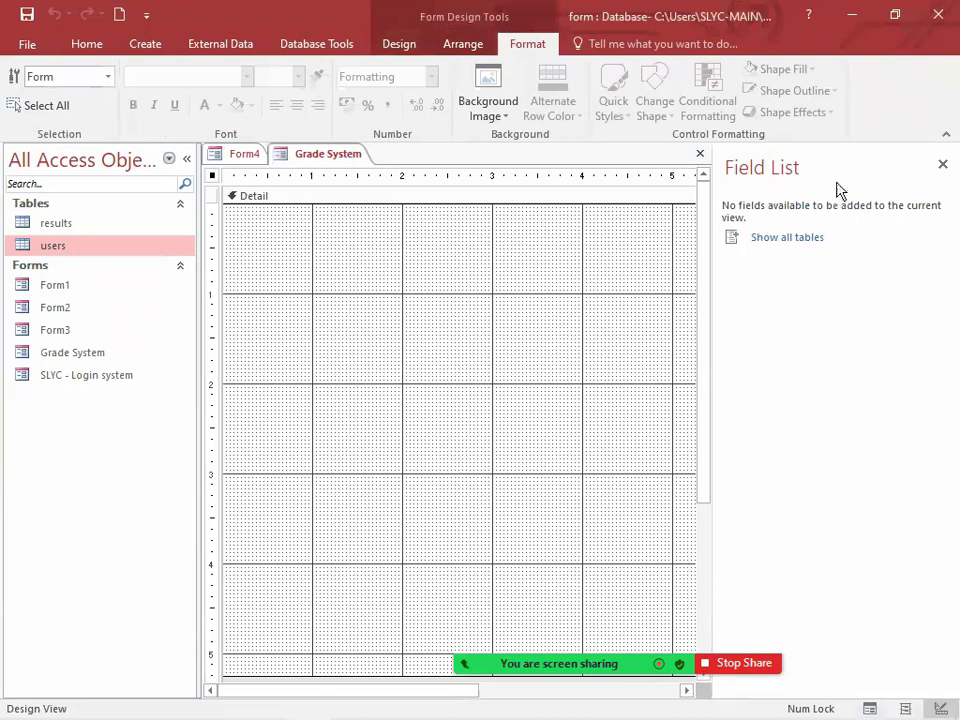
click(941, 165)
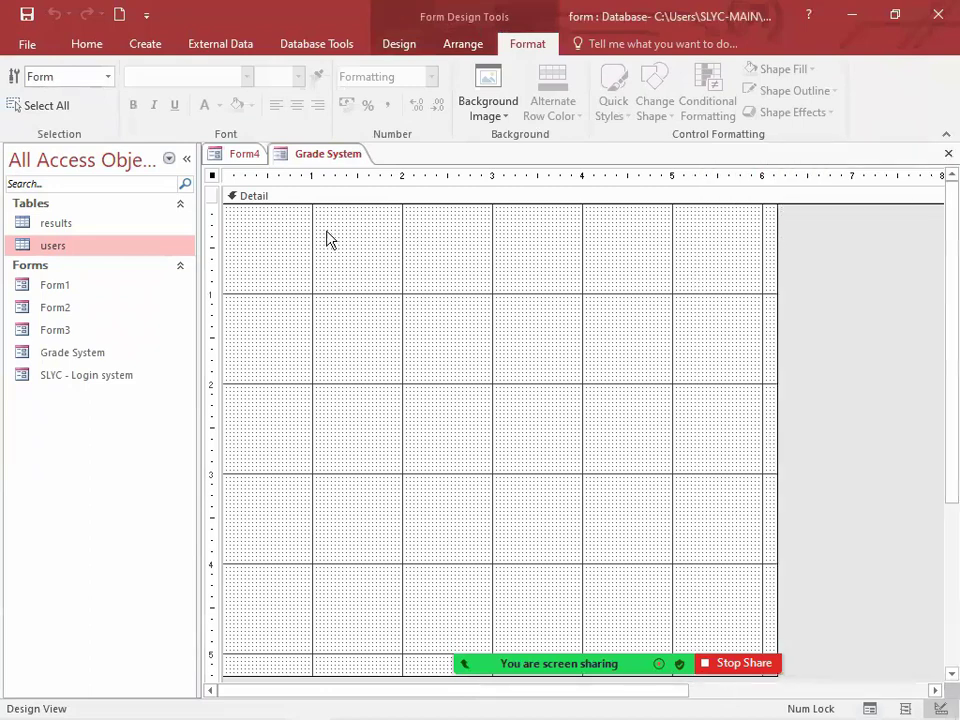
click(397, 43)
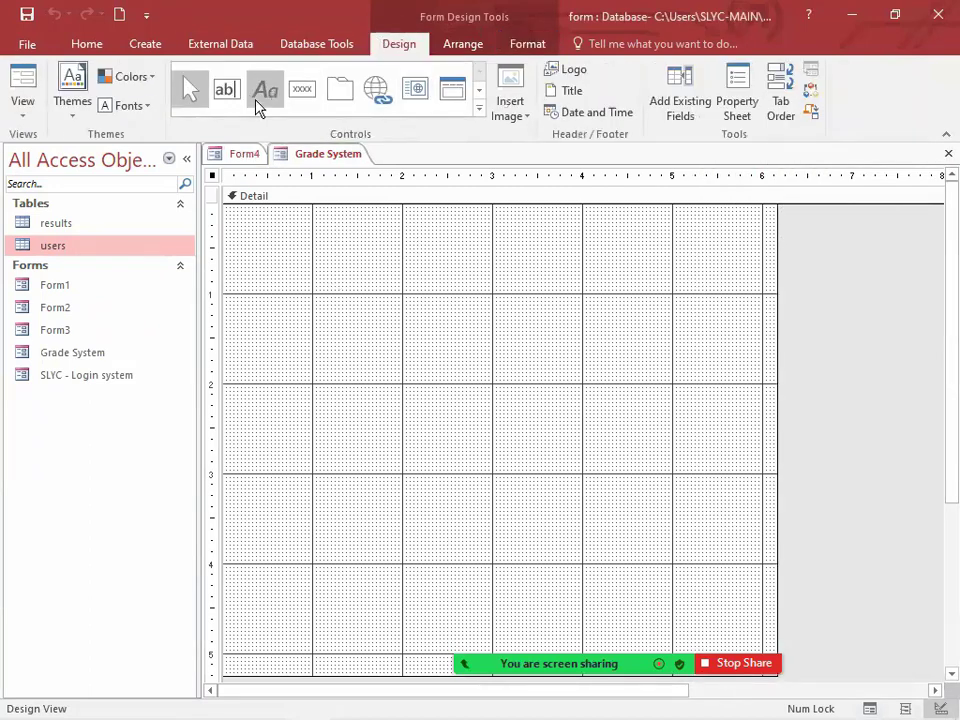
Step: Add a text box about two grid squares wide near the form's upper edge, moved right so its label is fully clear of the form's edge
click(229, 102)
drag(286, 232, 459, 251)
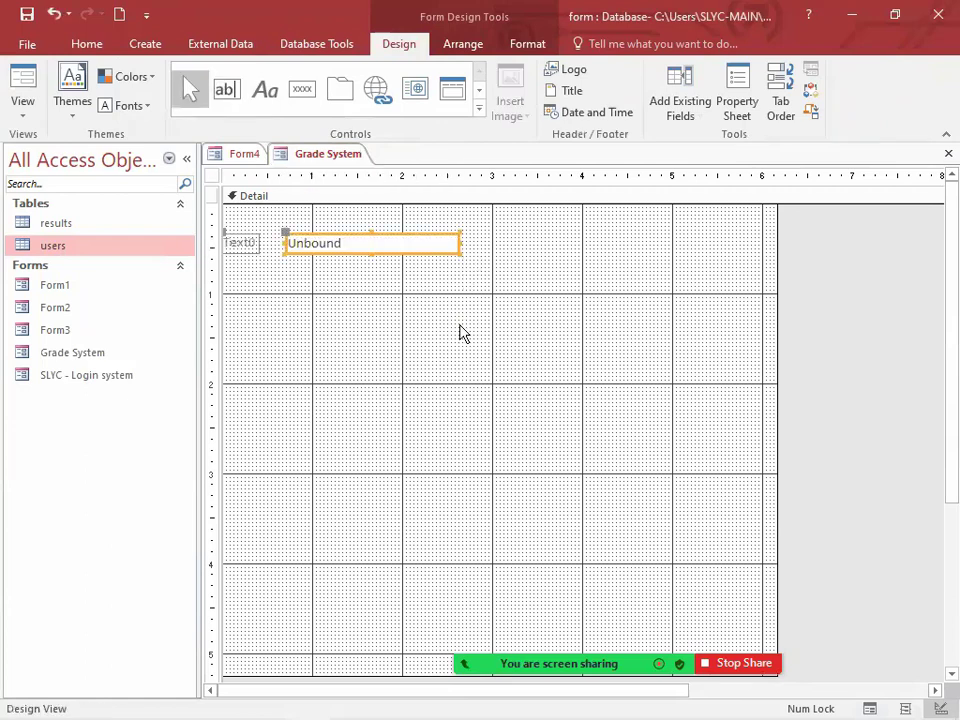
click(331, 246)
drag(369, 256, 435, 260)
click(377, 285)
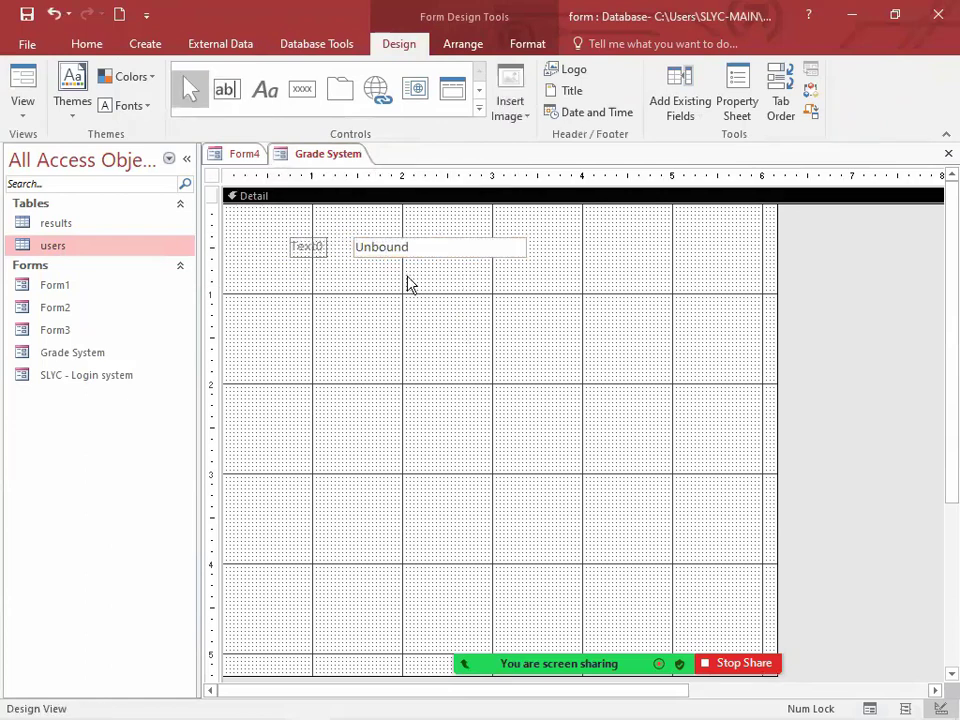
Step: Place a command button about one grid square wide below the text box, without using the wizard
click(304, 95)
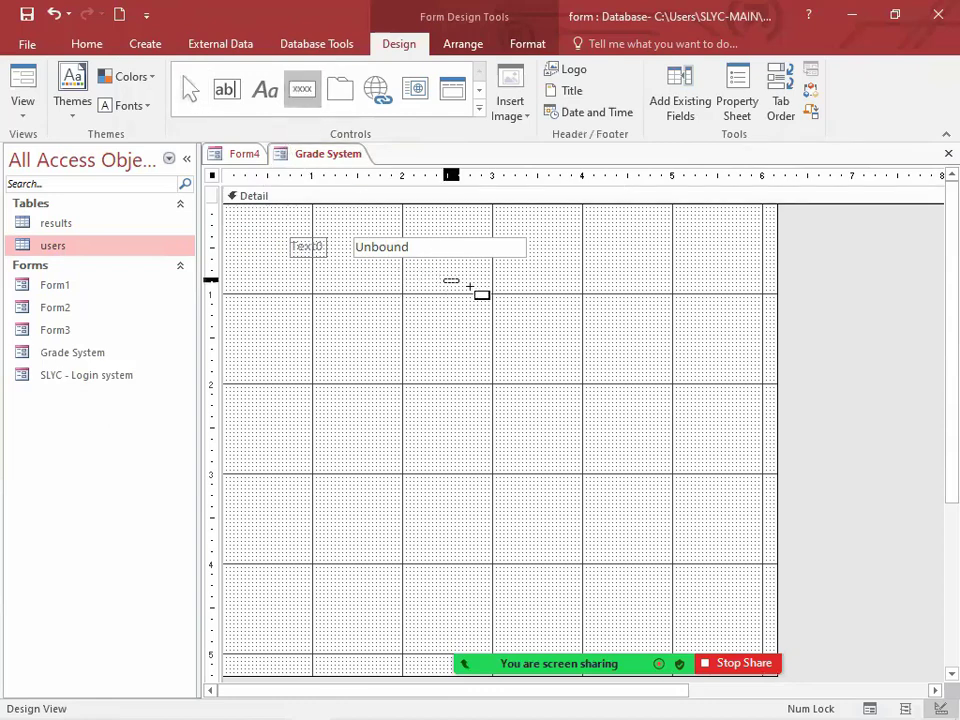
drag(470, 287, 527, 301)
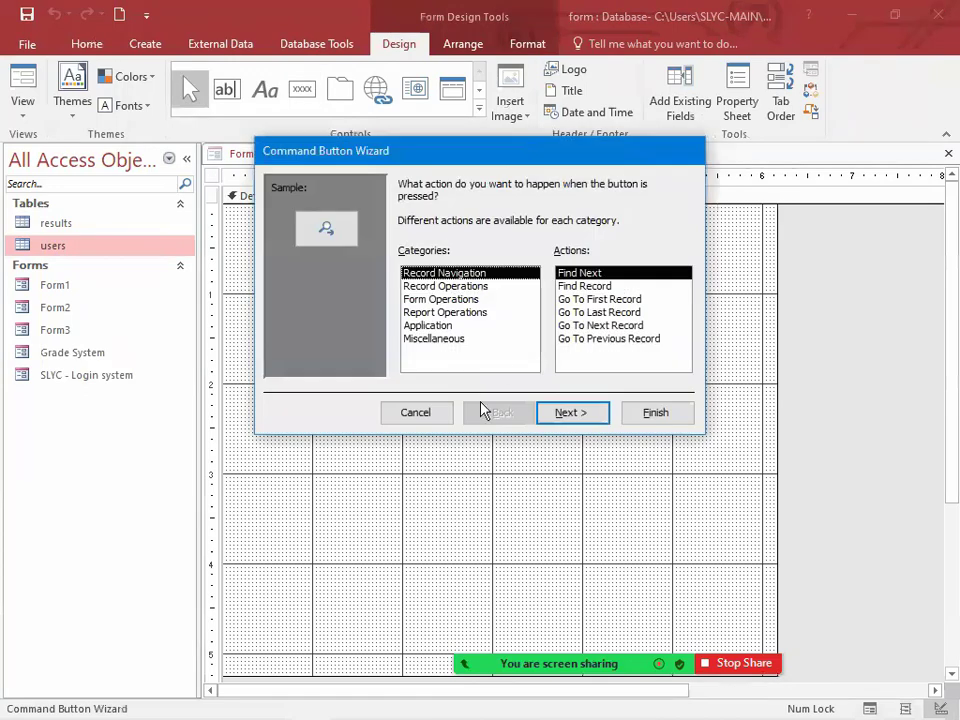
key(Escape)
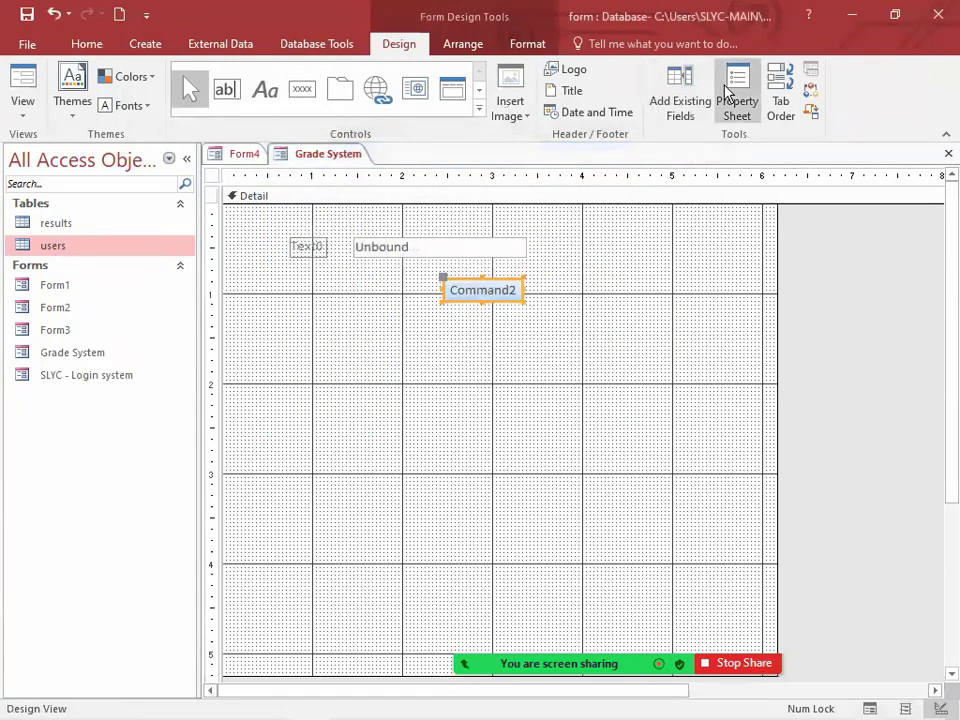
Step: Name the command button btnGetResult and set its caption to "Get Result"
click(733, 95)
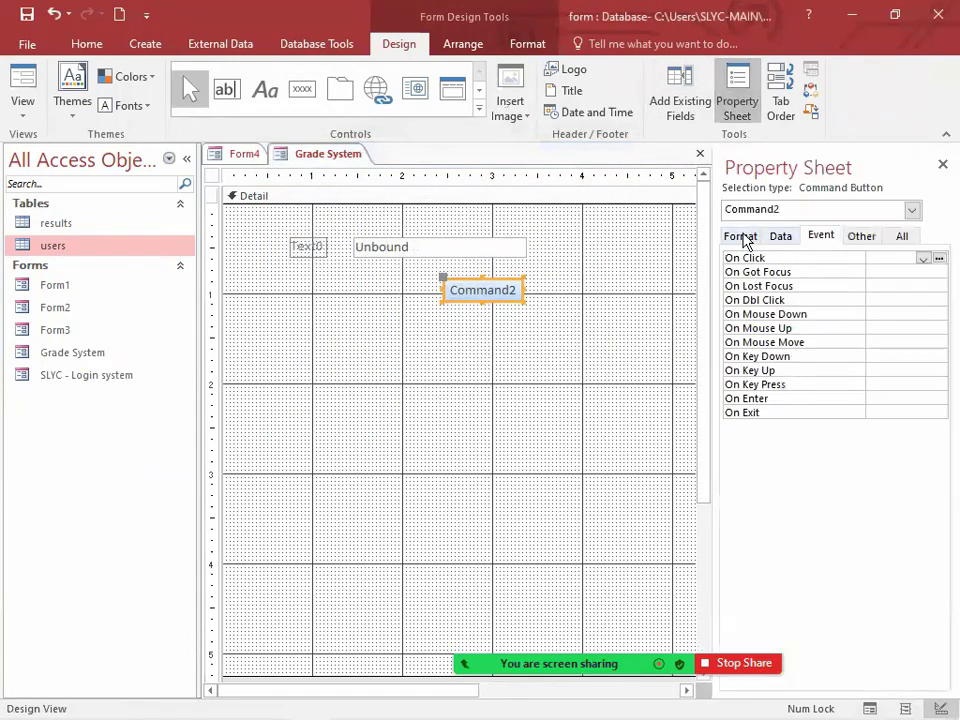
click(859, 236)
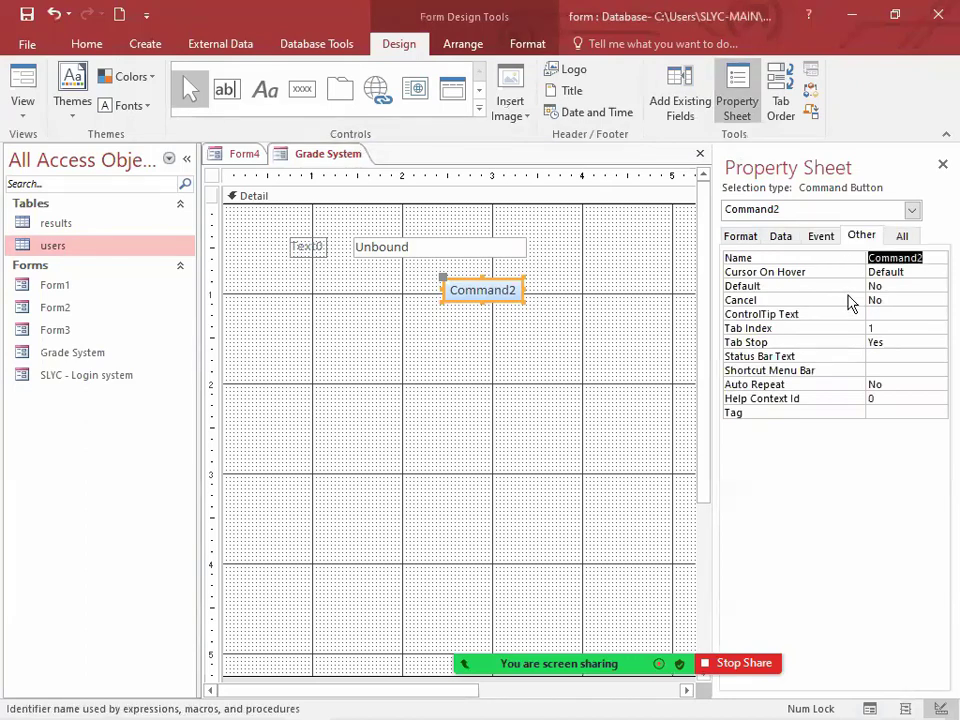
text(btnGetResult)
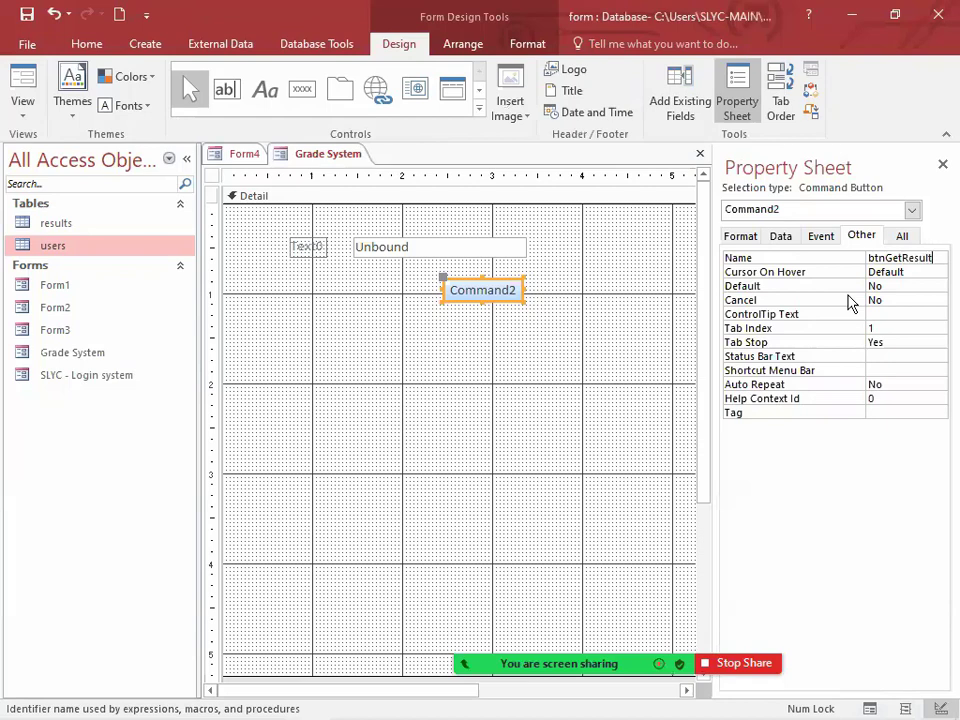
key(Return)
double_click(481, 290)
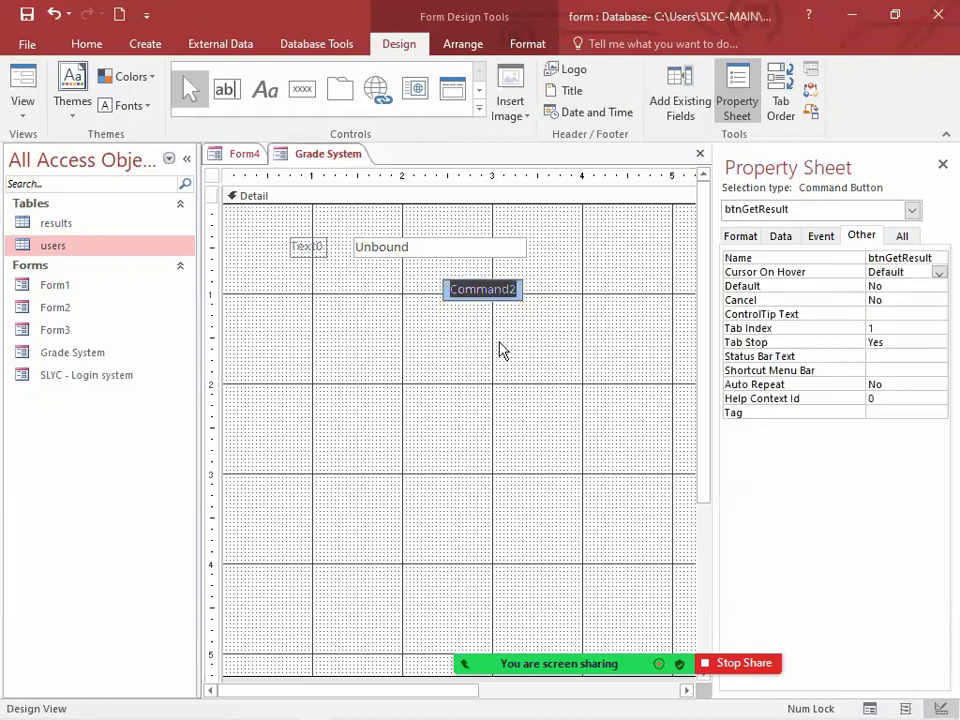
text(Get R)
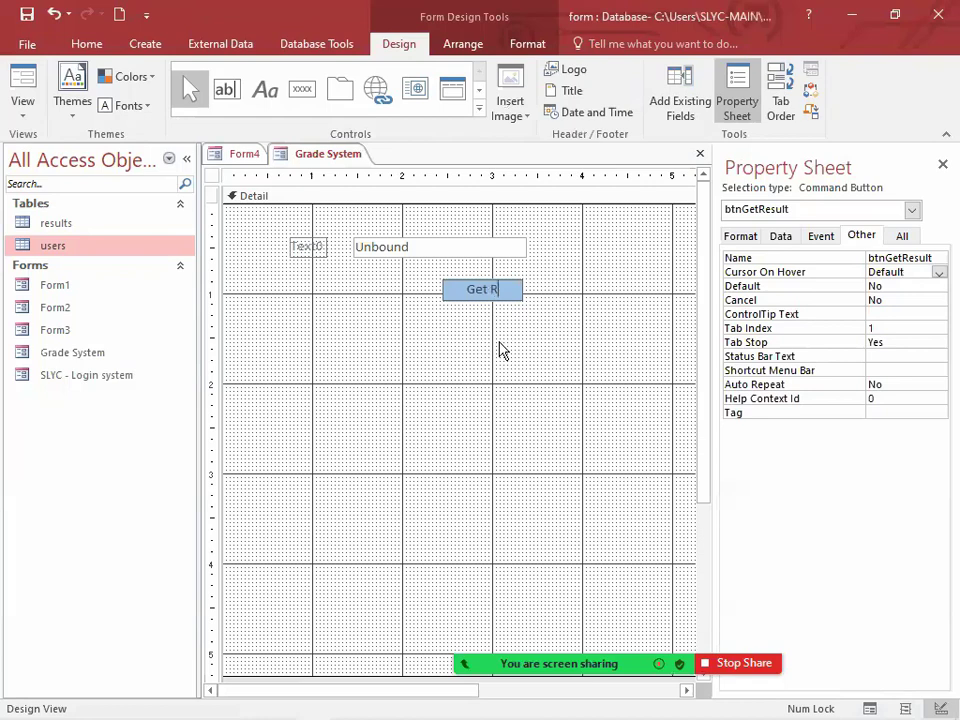
text(esult)
key(Return)
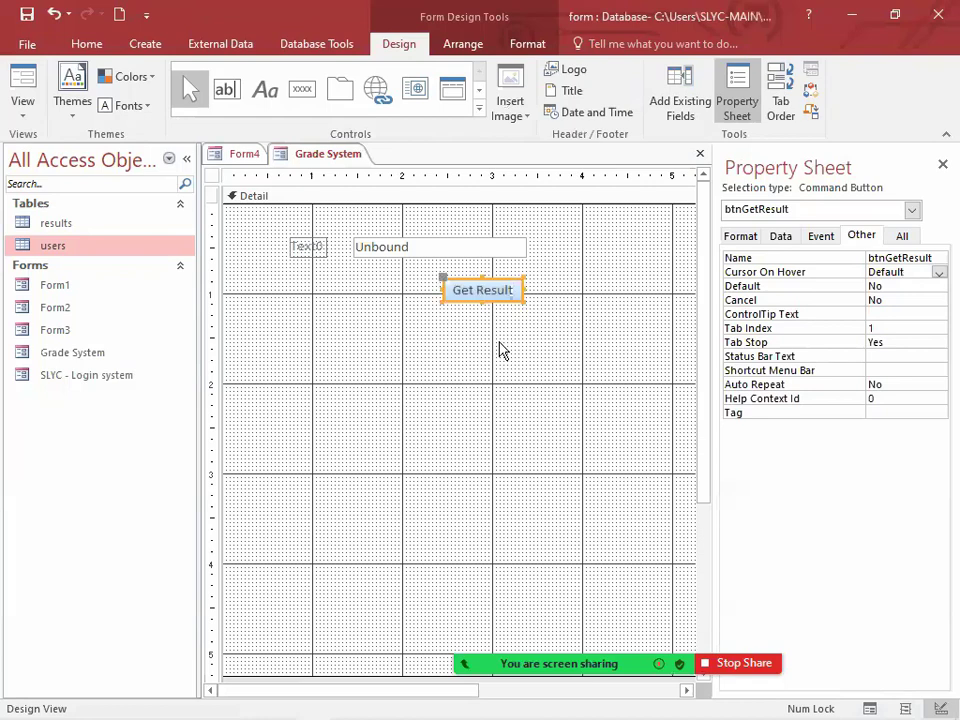
click(499, 349)
Step: Name the unbound text box txtMarks
click(430, 247)
double_click(874, 258)
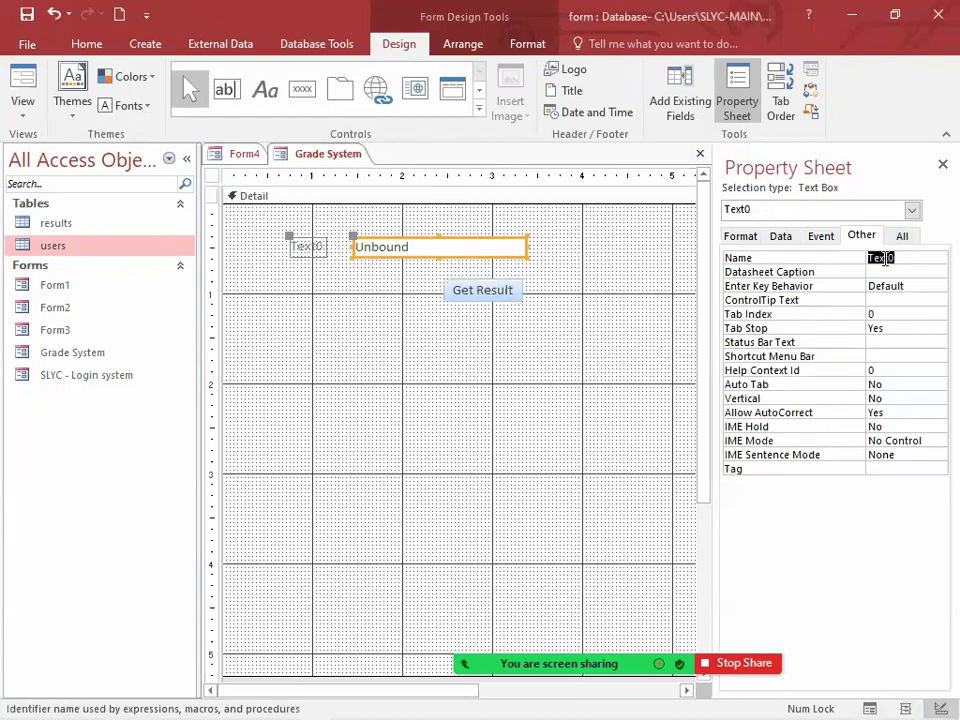
text(txtMarks)
key(Return)
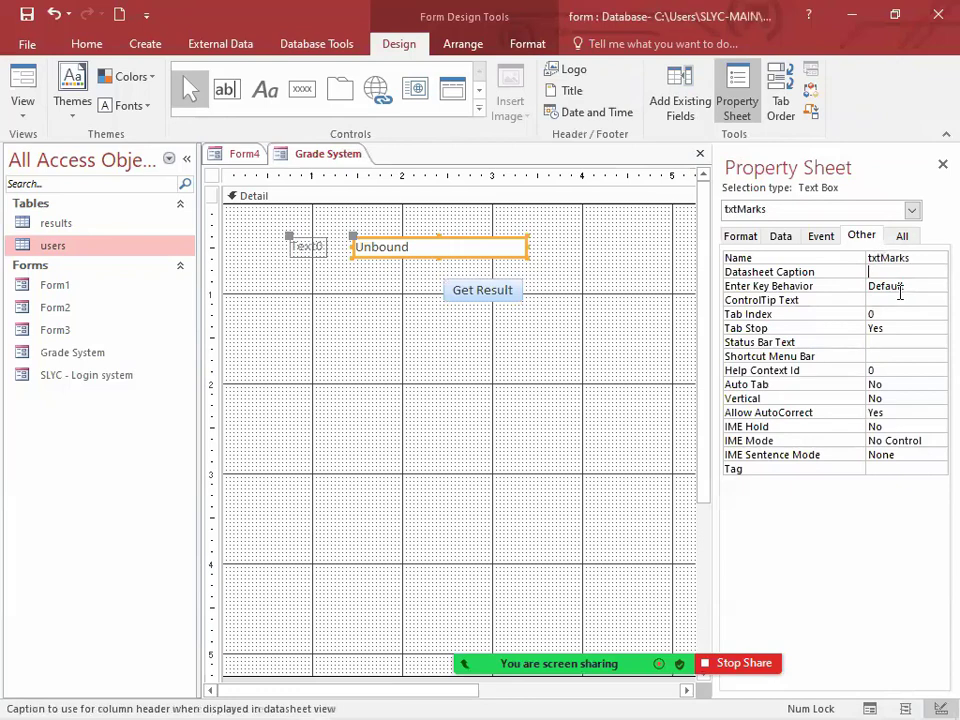
Step: Change the text box's label to "Enter your marks"
click(318, 262)
click(311, 248)
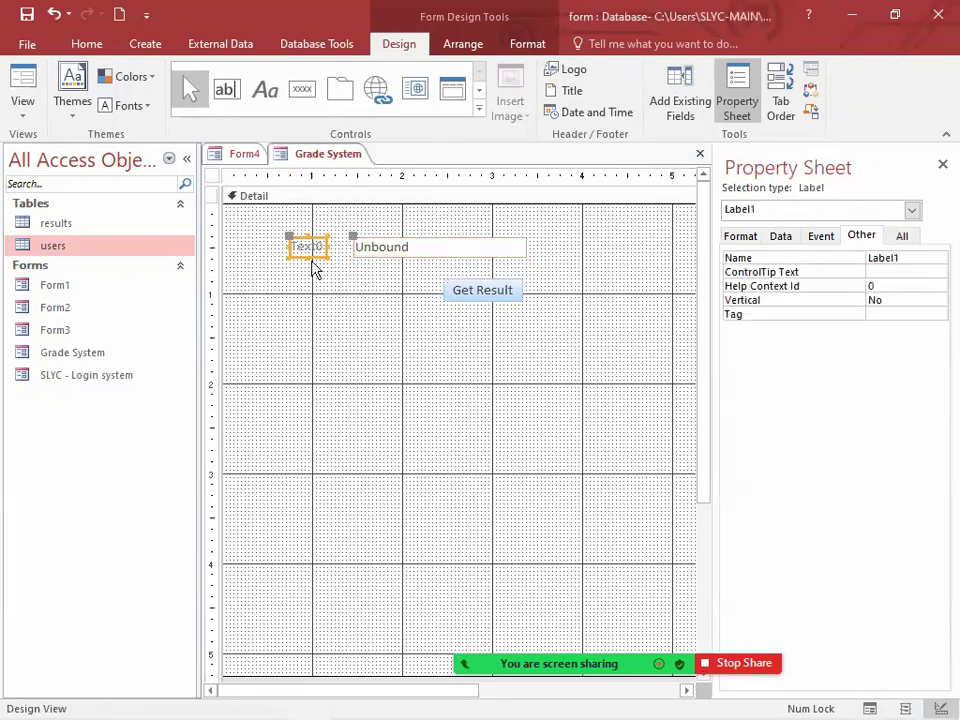
click(311, 248)
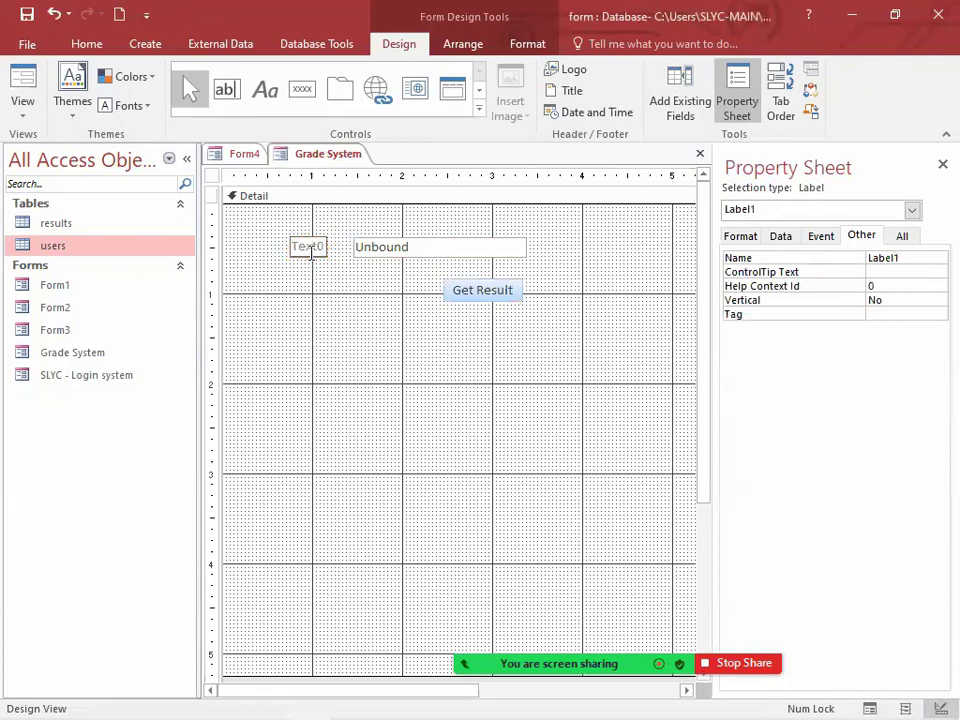
key(BackSpace)
key(BackSpace)
text(Entr)
text(er your marks)
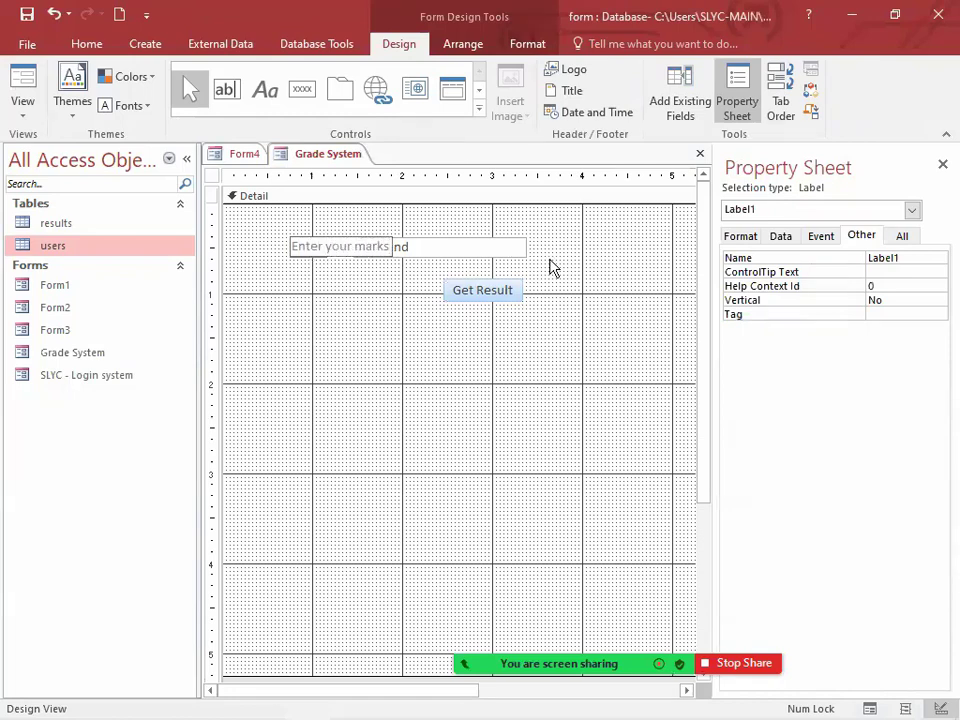
key(Return)
click(424, 291)
Step: Move the text box right, clear of its label, and align the Get Result button beneath its right end
click(428, 251)
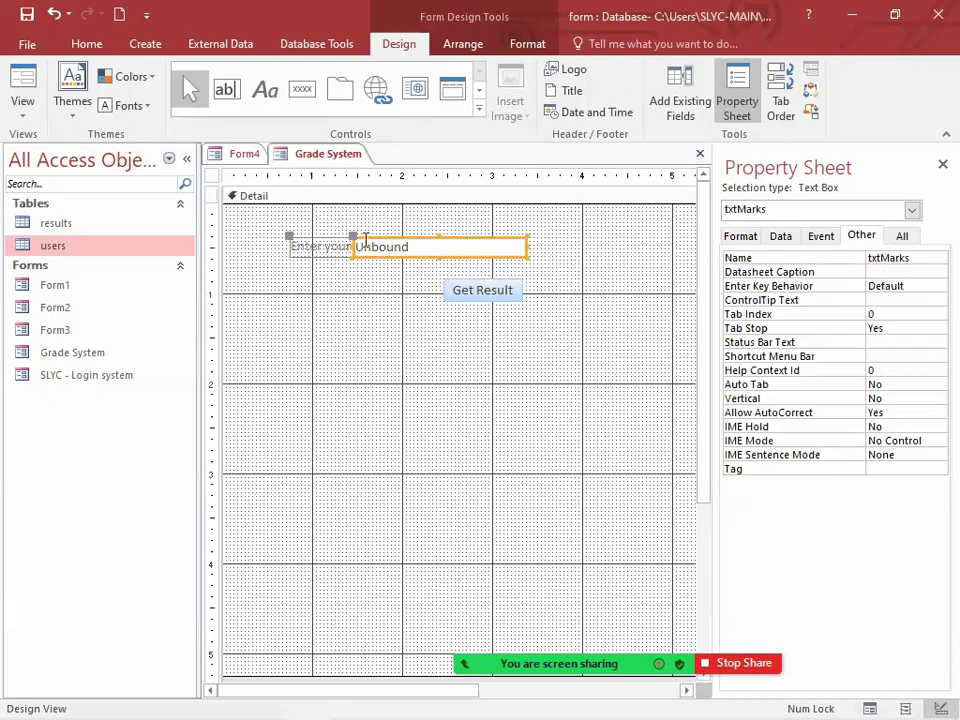
click(364, 238)
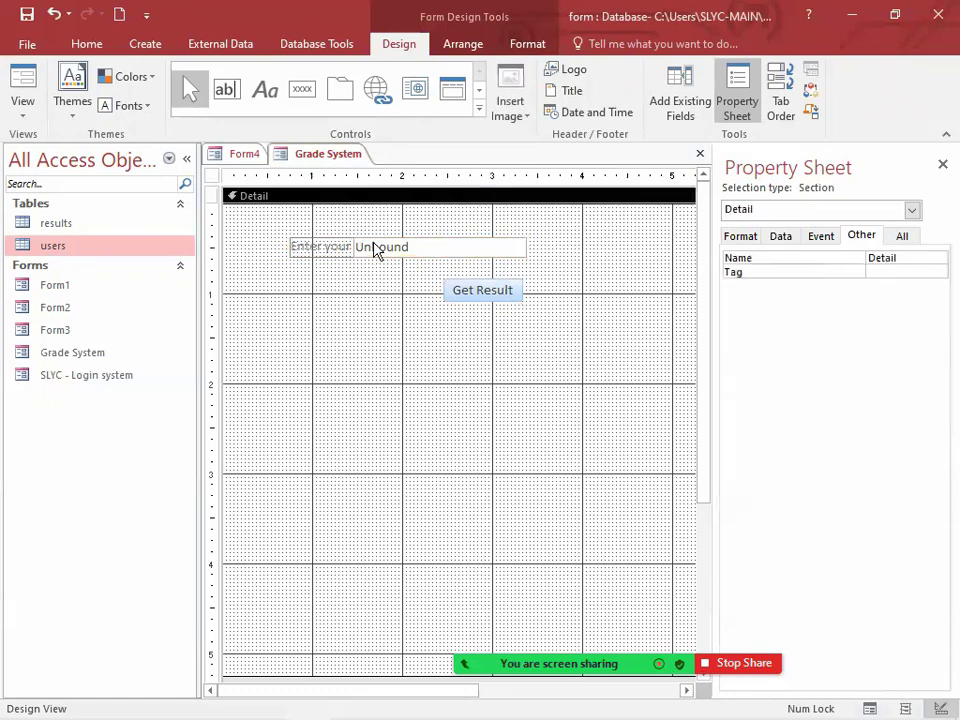
click(373, 250)
drag(354, 236, 422, 238)
click(386, 274)
click(506, 304)
drag(506, 304, 577, 281)
click(561, 334)
Step: Open the Macro Builder for the Get Result button's On Click event
click(586, 279)
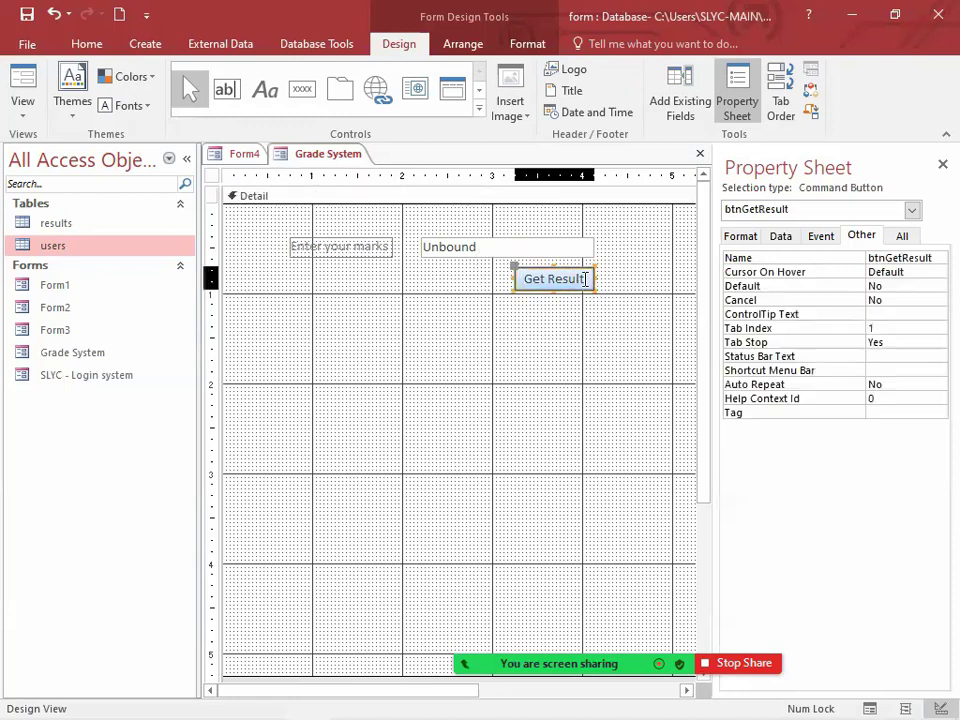
click(830, 236)
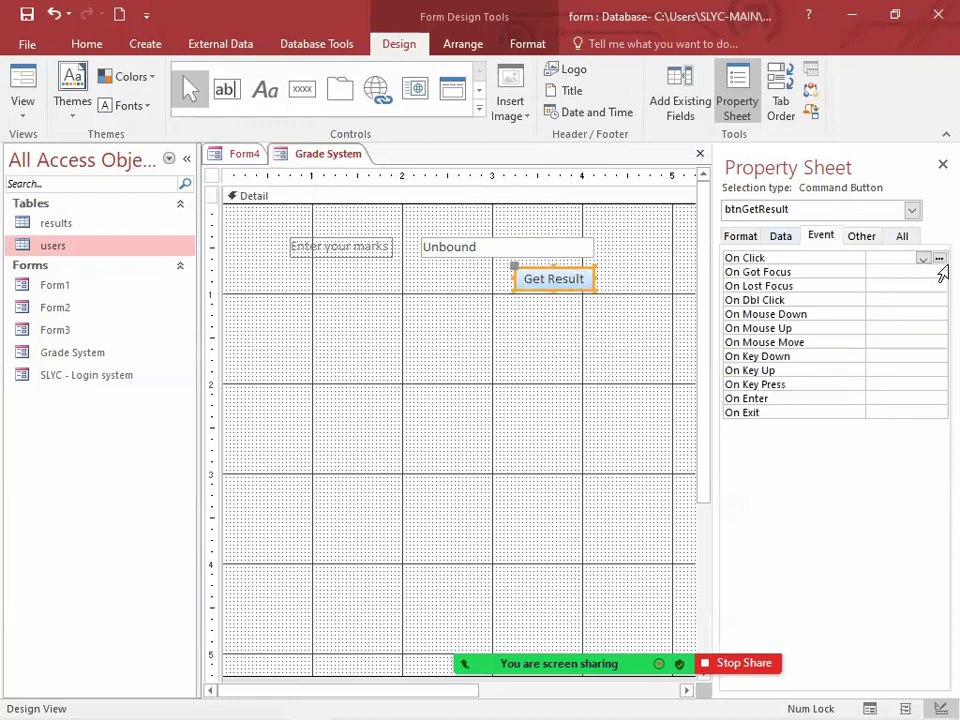
click(940, 261)
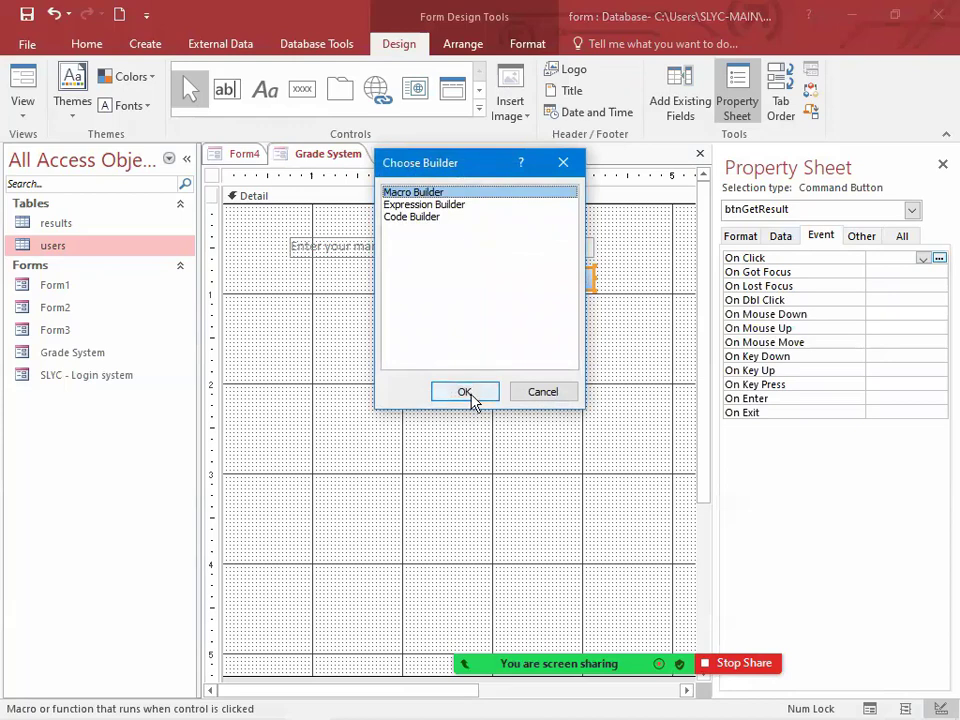
click(468, 394)
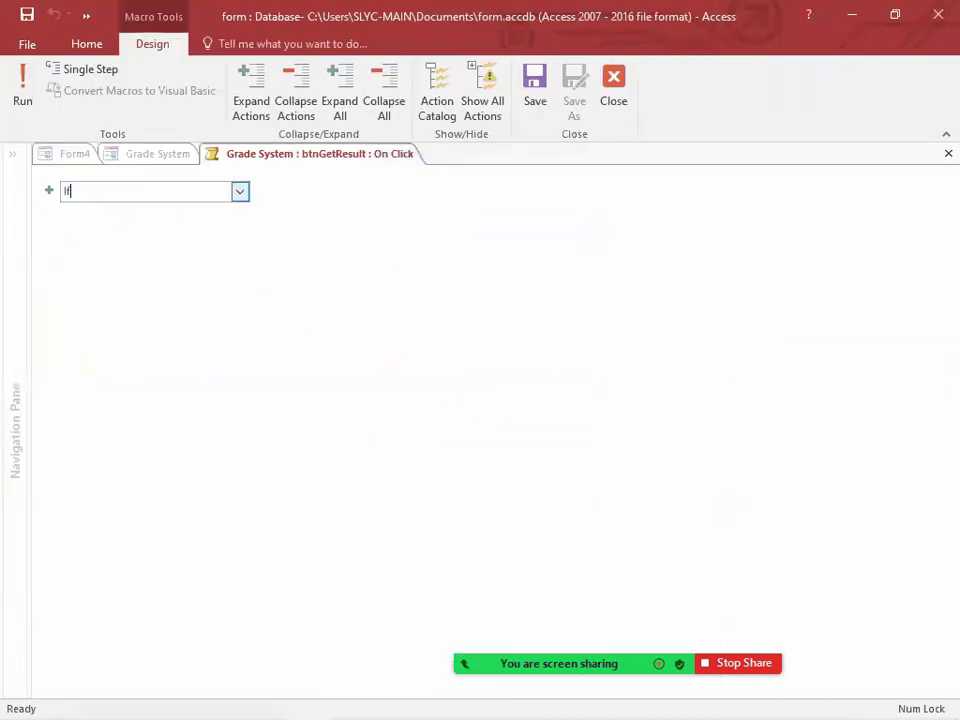
Step: Add an If block with the condition [txtMarks]>=75 to the macro
key(Return)
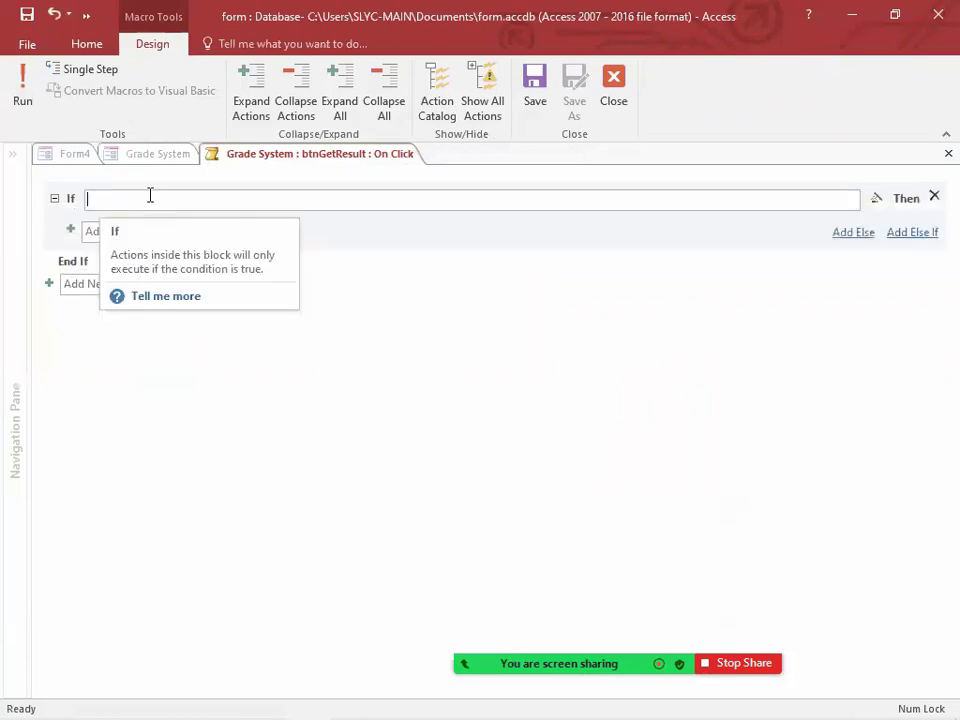
text(tx)
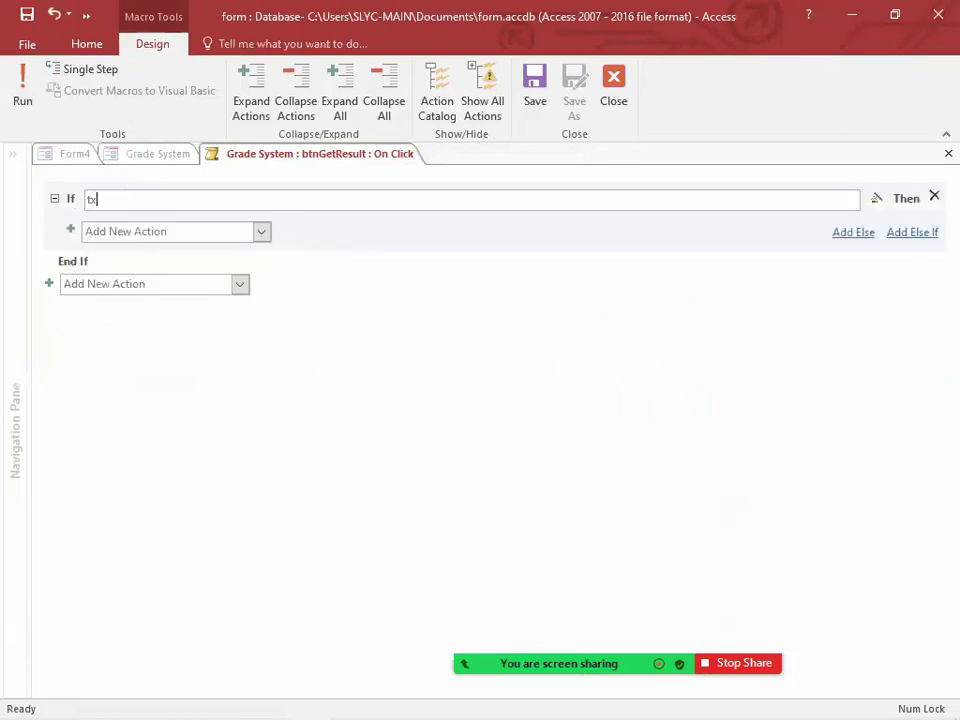
text(t)
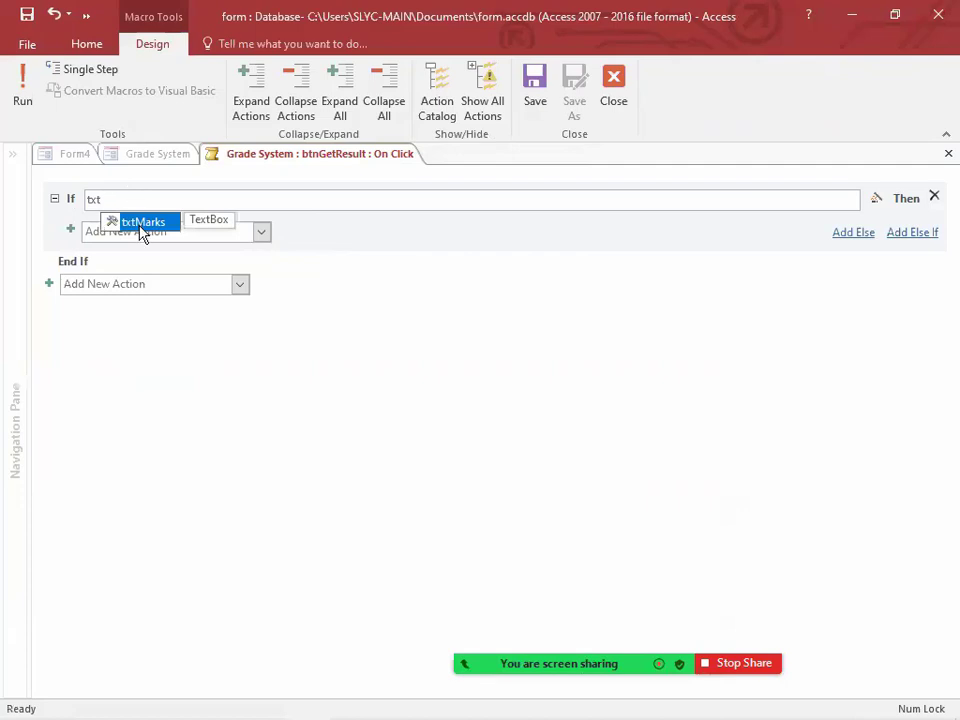
double_click(141, 221)
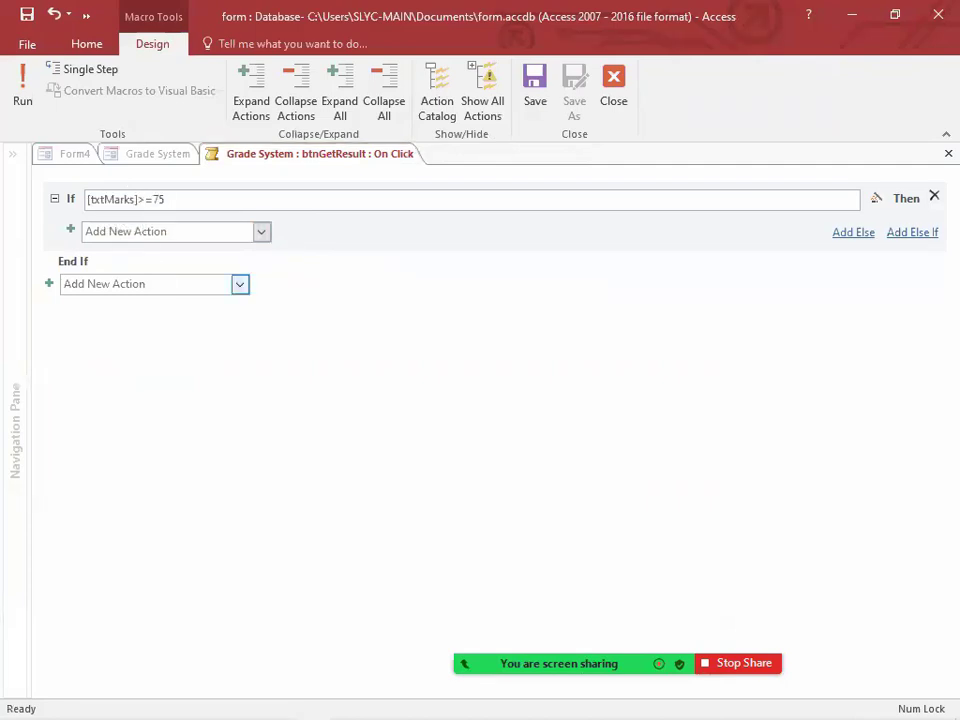
Step: Add a MessageBox action with the message "A" inside the If block
click(186, 232)
text(MessageBox)
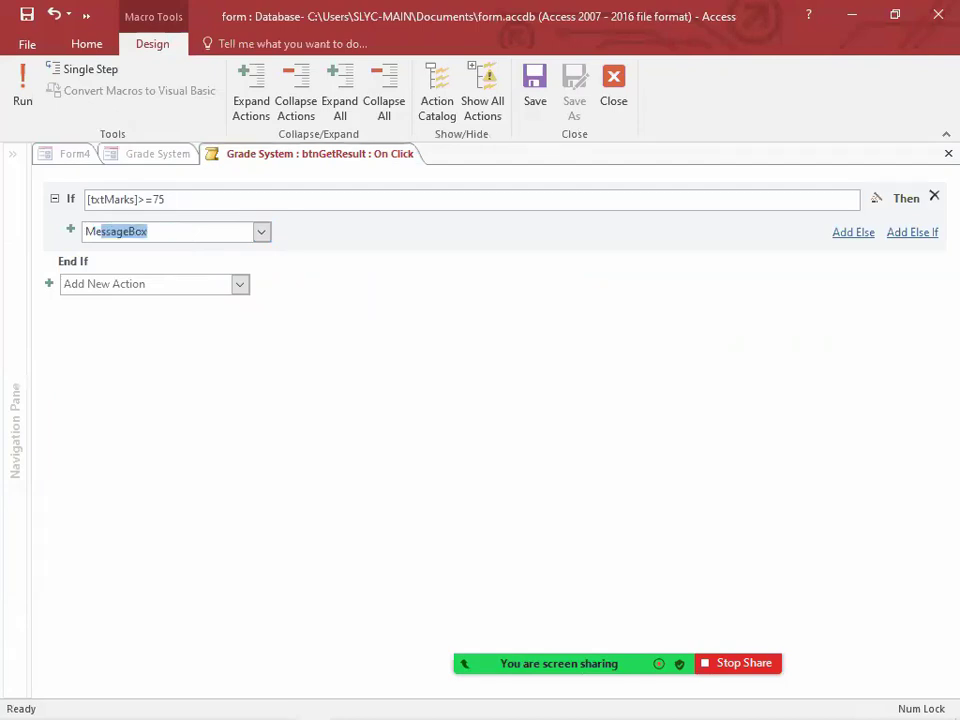
key(Return)
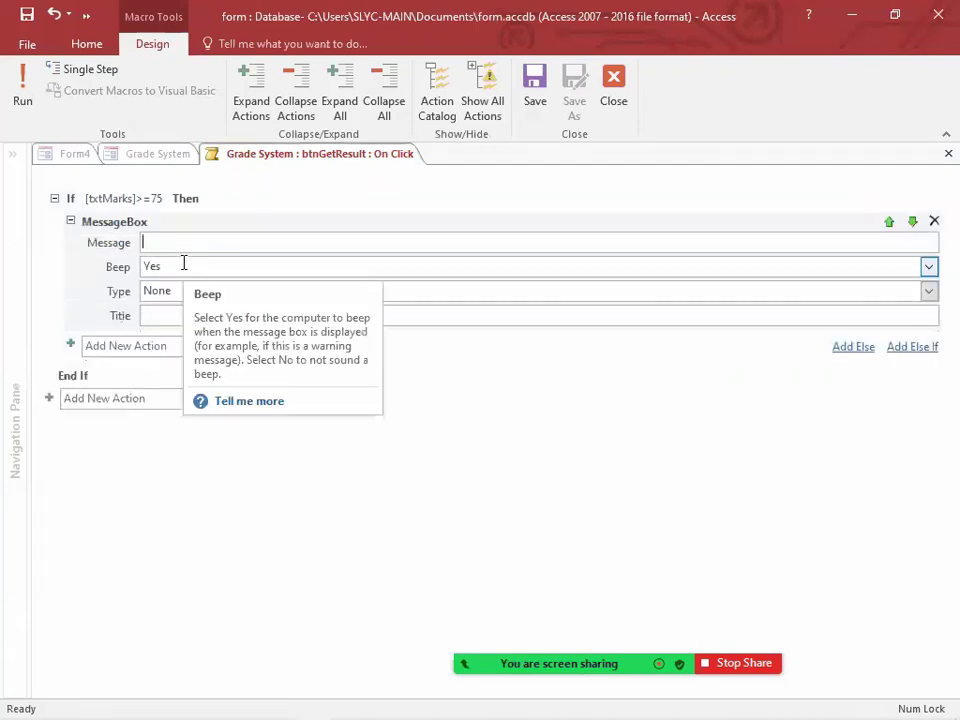
text(A)
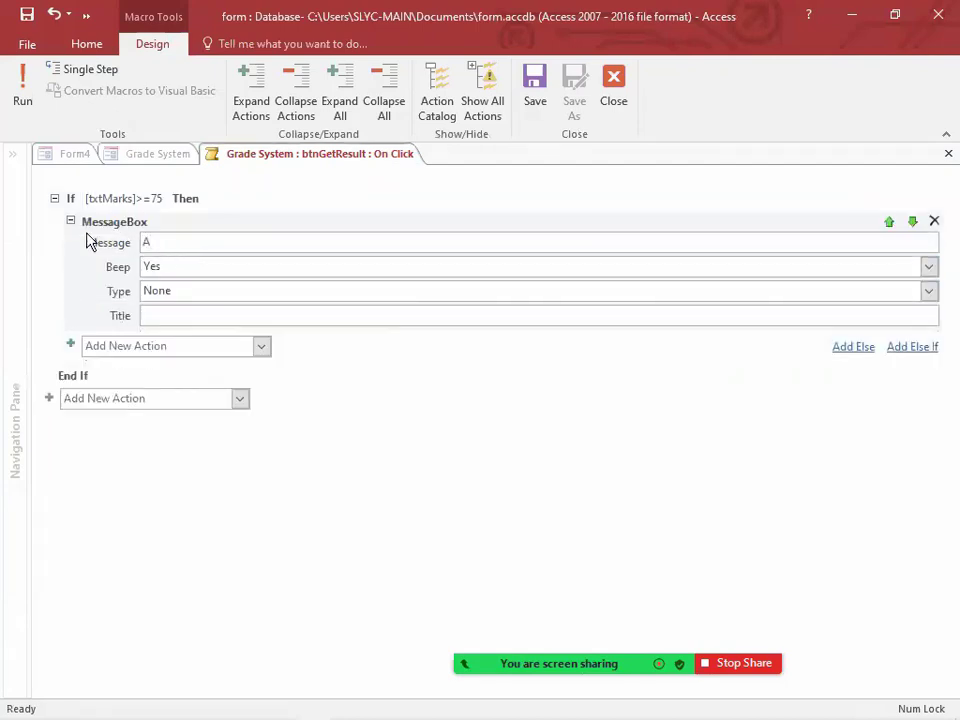
Step: Add an Else If branch with the condition [txtMarks]>=65 that shows a MessageBox with the message "B"
click(912, 347)
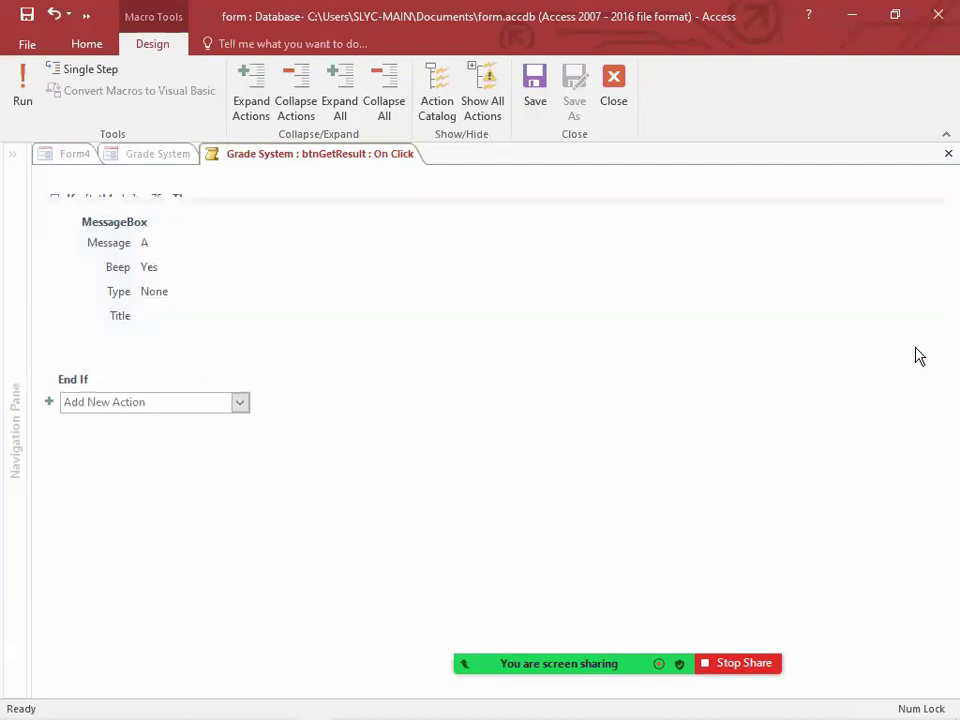
text(txt)
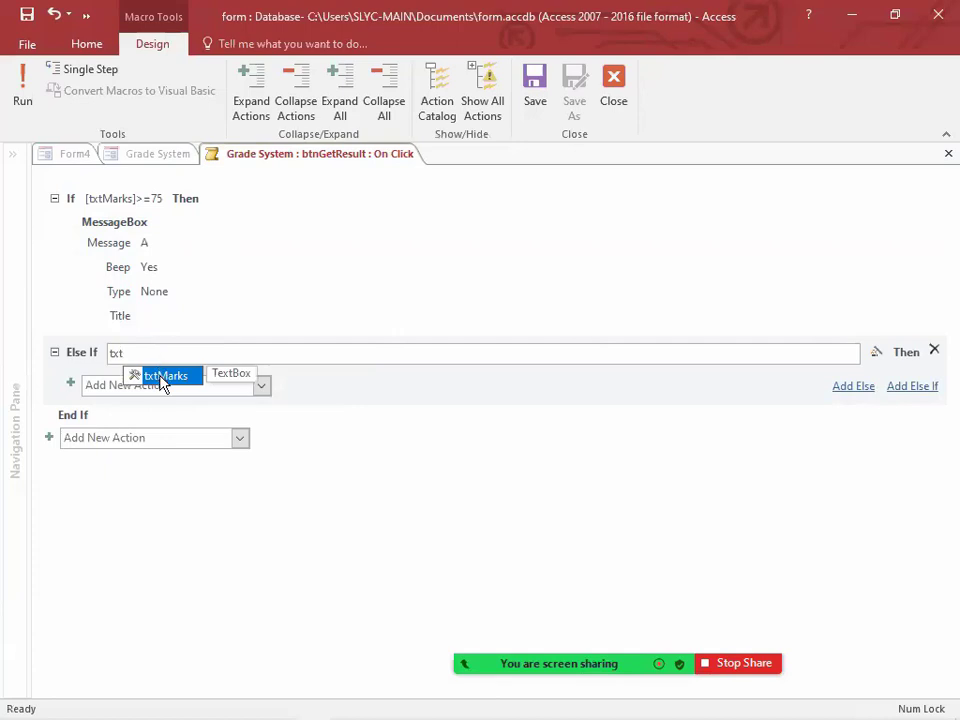
click(162, 378)
text(>=65)
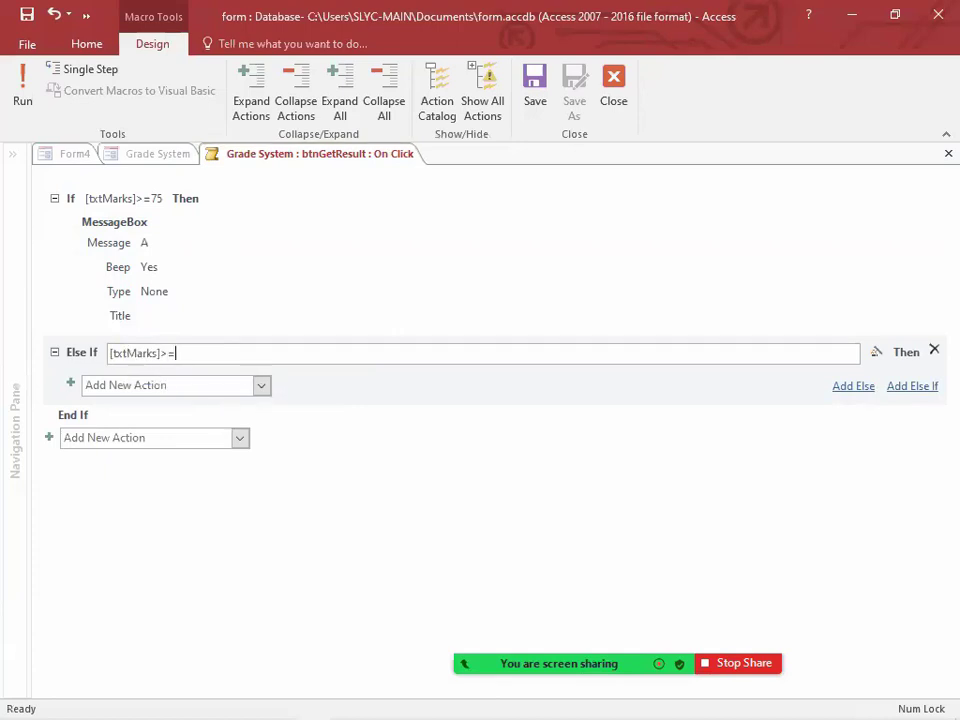
click(199, 386)
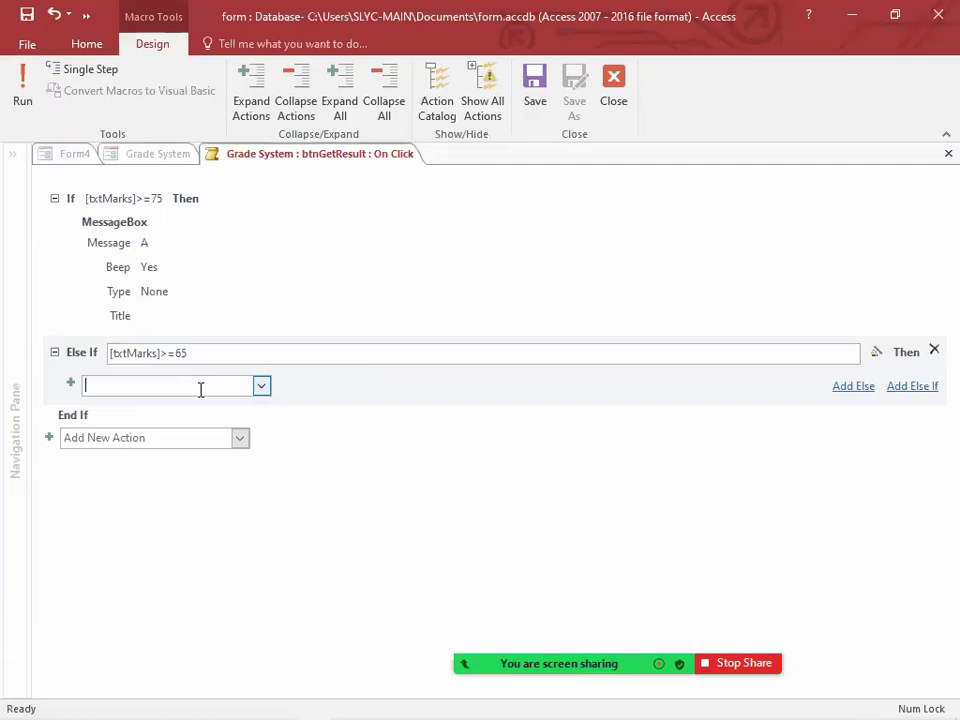
text(MessageBox)
key(Return)
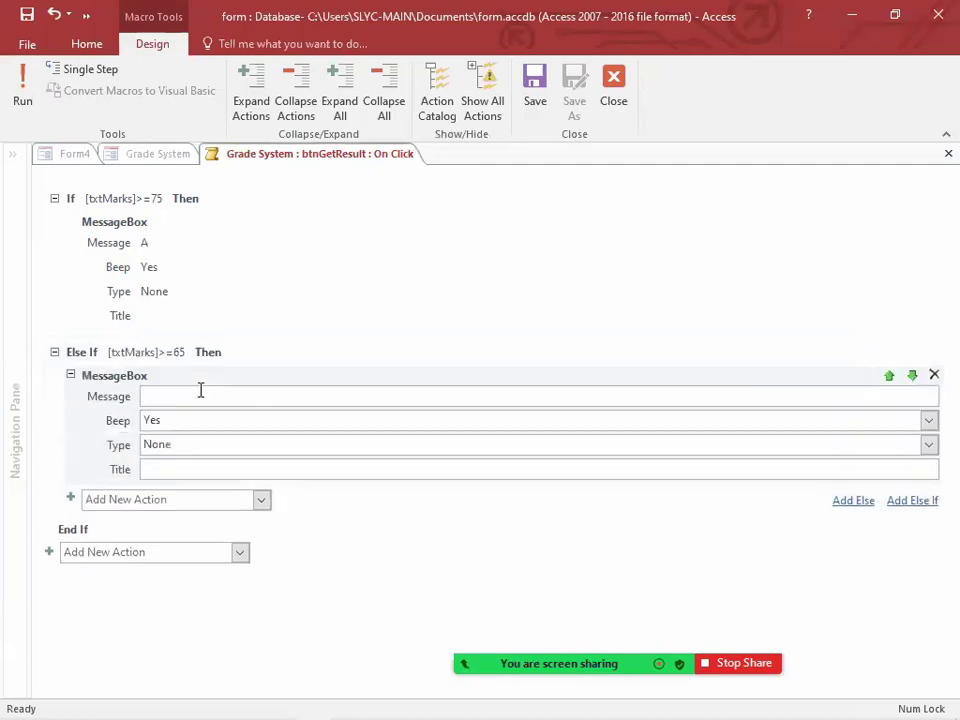
text(B)
Step: Add an Else If branch with the condition [txtMarks]>=50 that shows a MessageBox with the message "C"
click(912, 502)
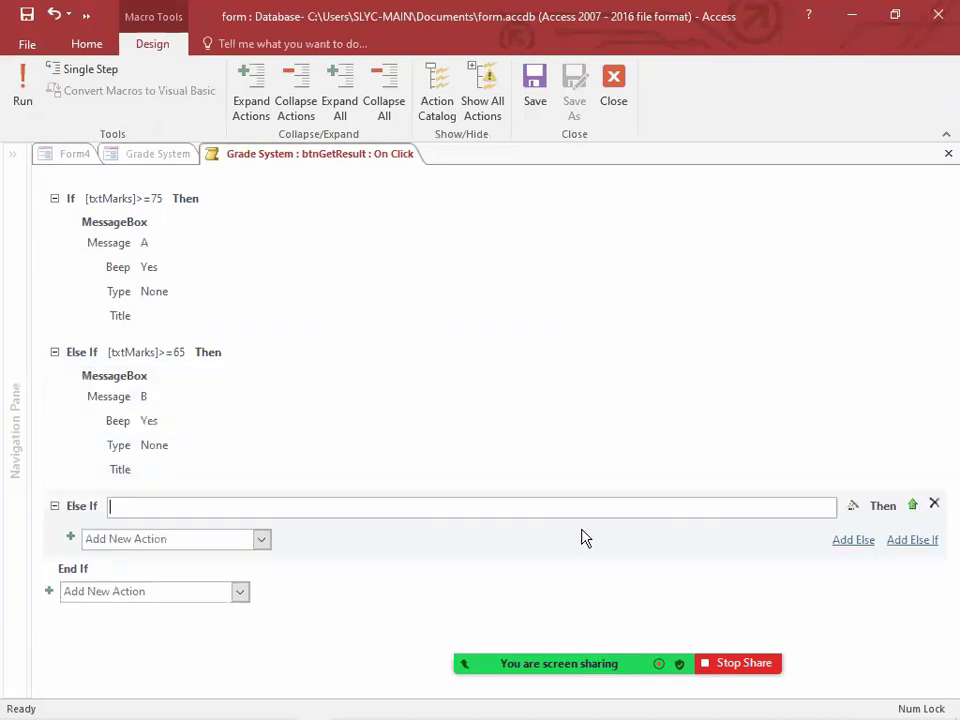
text(txt)
double_click(178, 540)
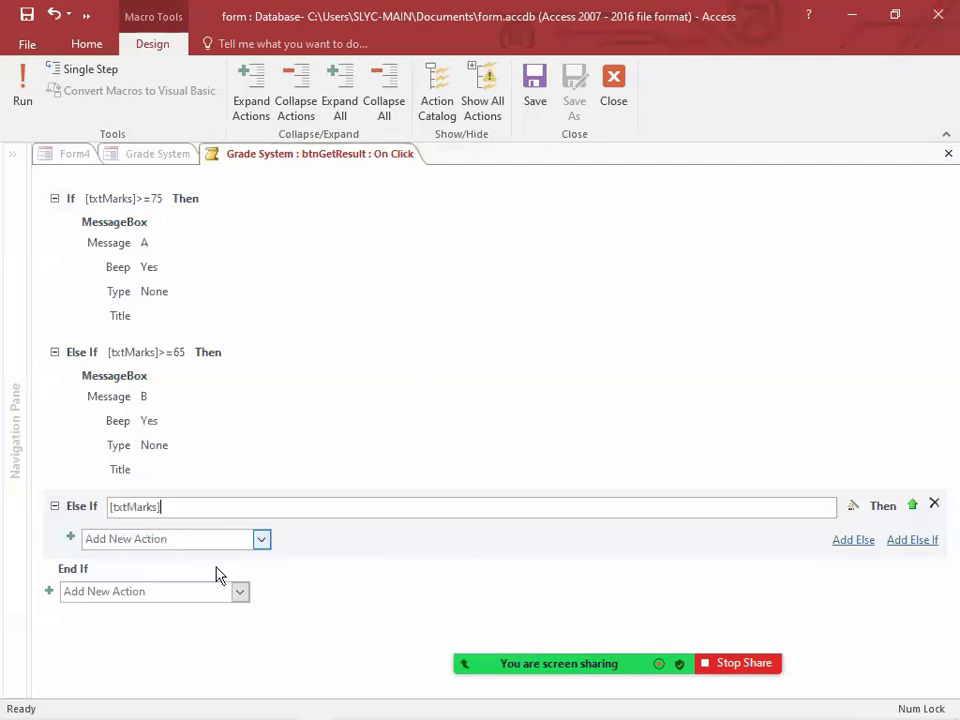
text(>=50)
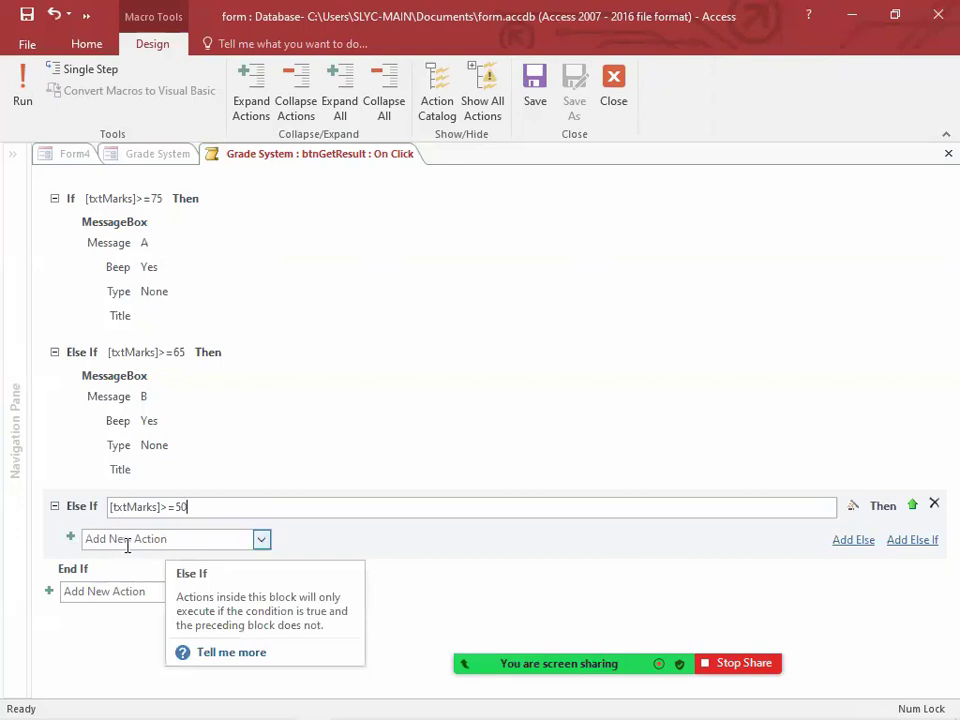
click(127, 545)
text(MessageBox)
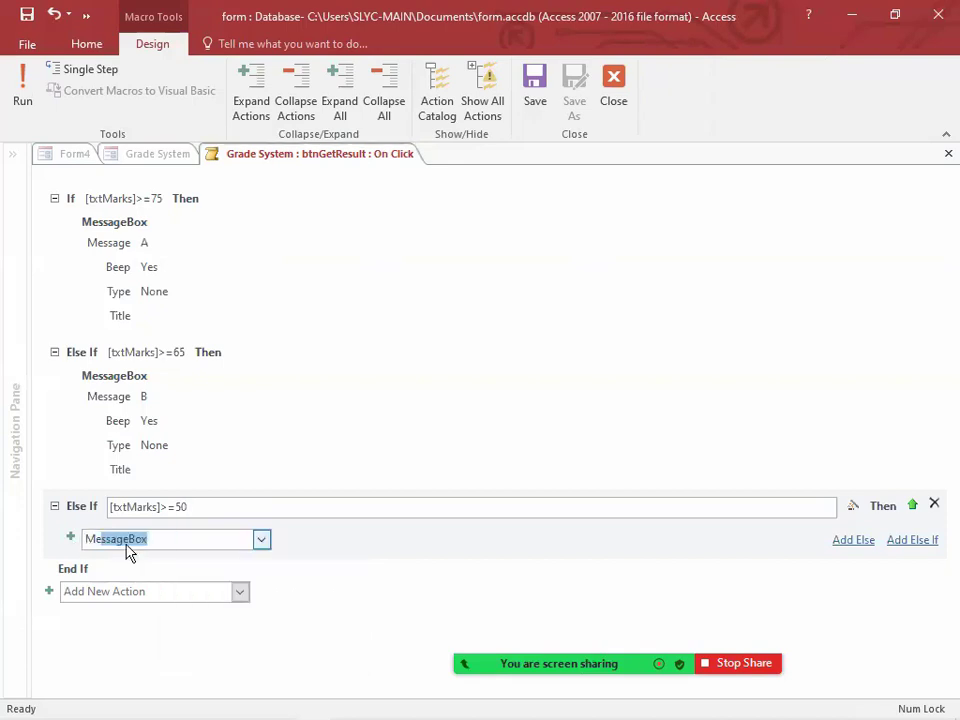
key(Return)
text(C)
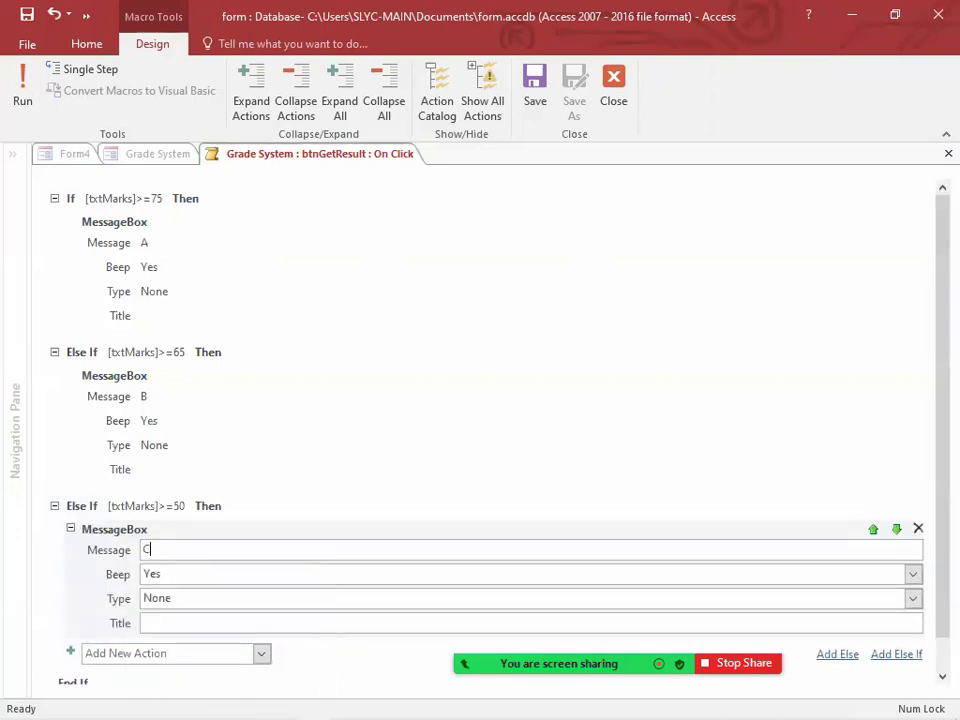
Step: Add an Else If branch with the condition [txtMarks]>=35 that shows a MessageBox with the message "S"
scroll(319, 546, down, 1)
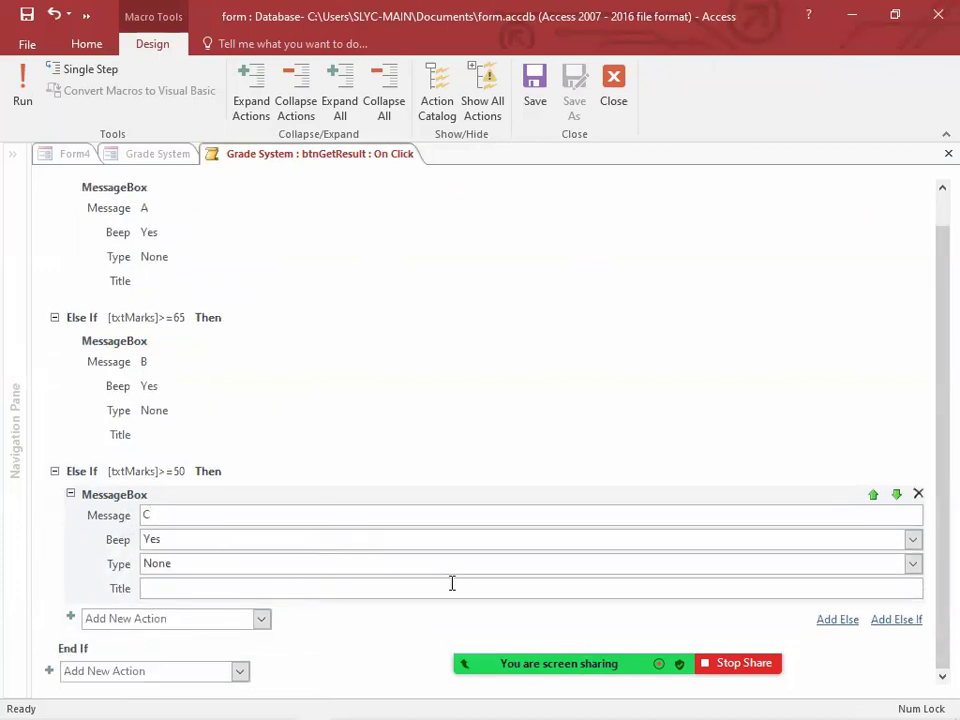
scroll(581, 555, down, 2)
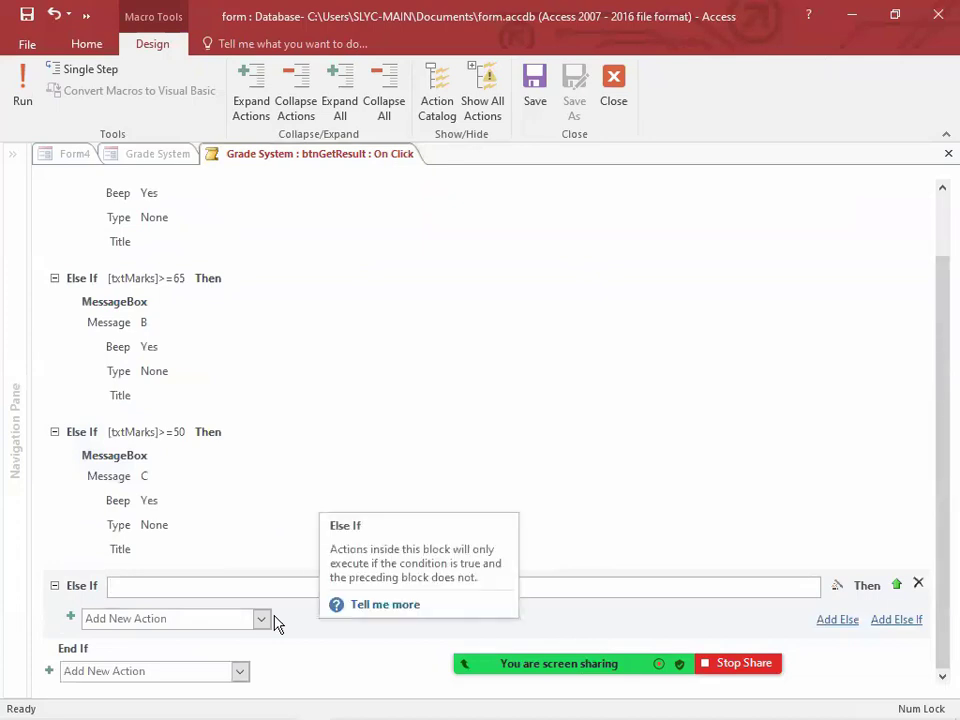
text(txt)
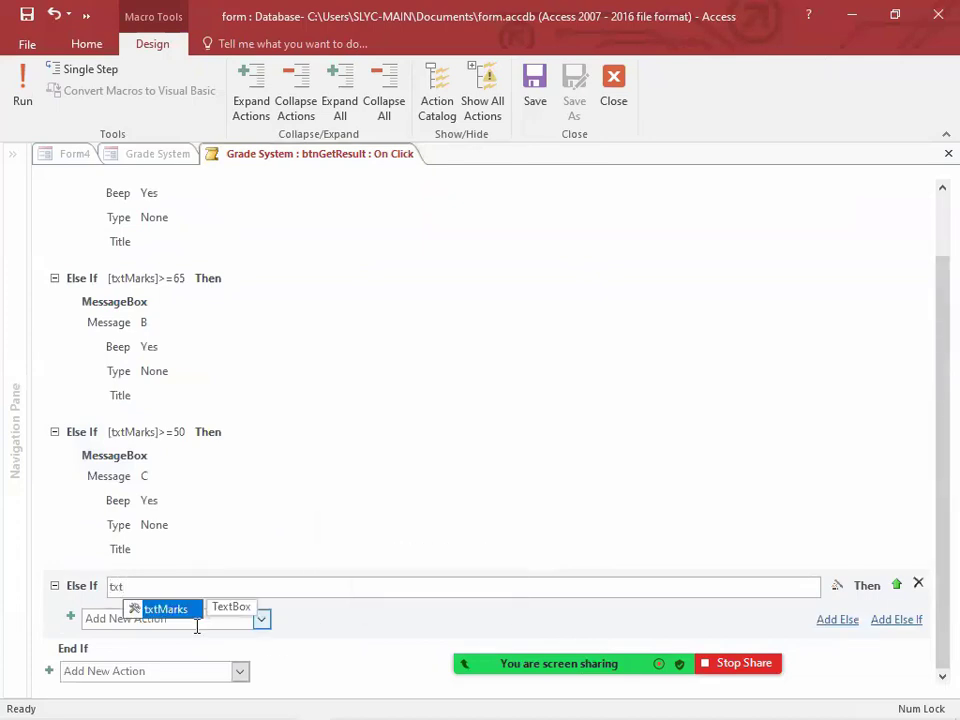
double_click(178, 612)
text(>=35)
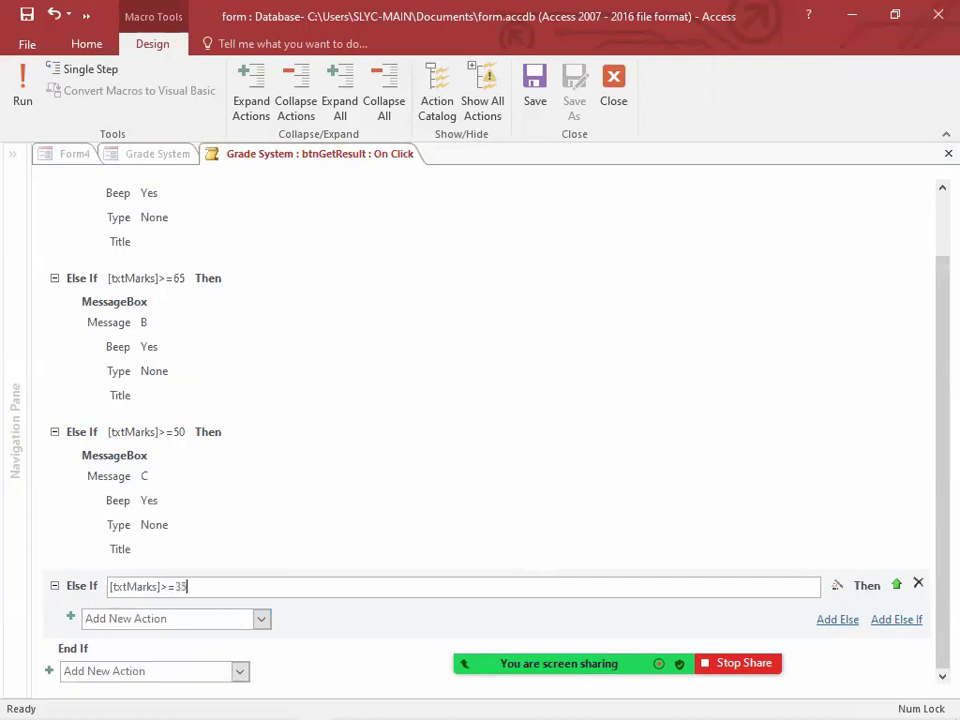
click(157, 618)
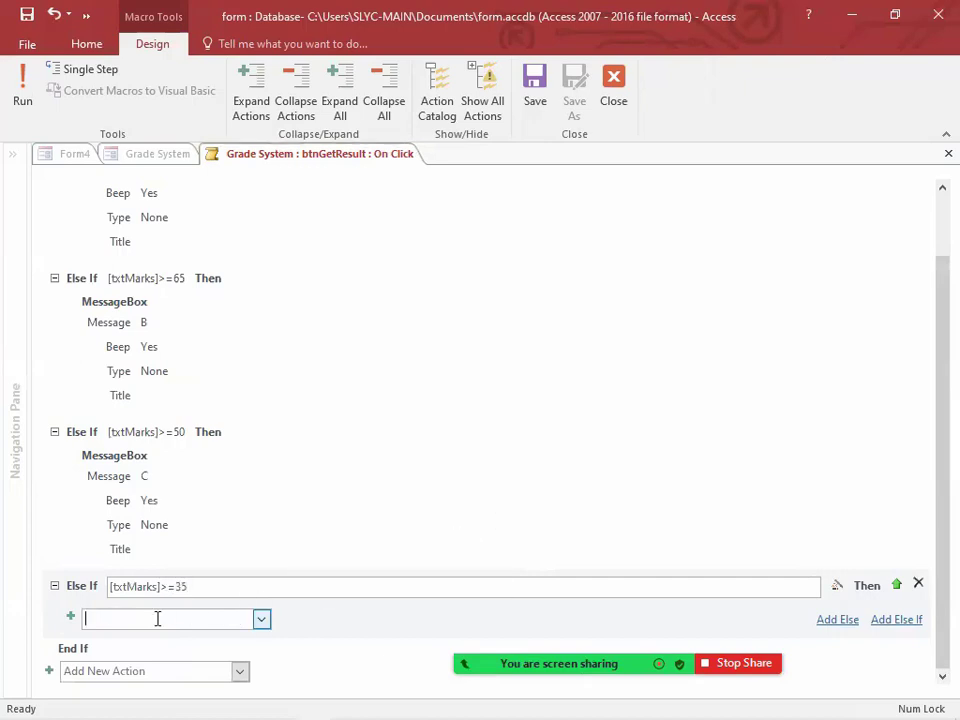
text(MessageBox)
key(Return)
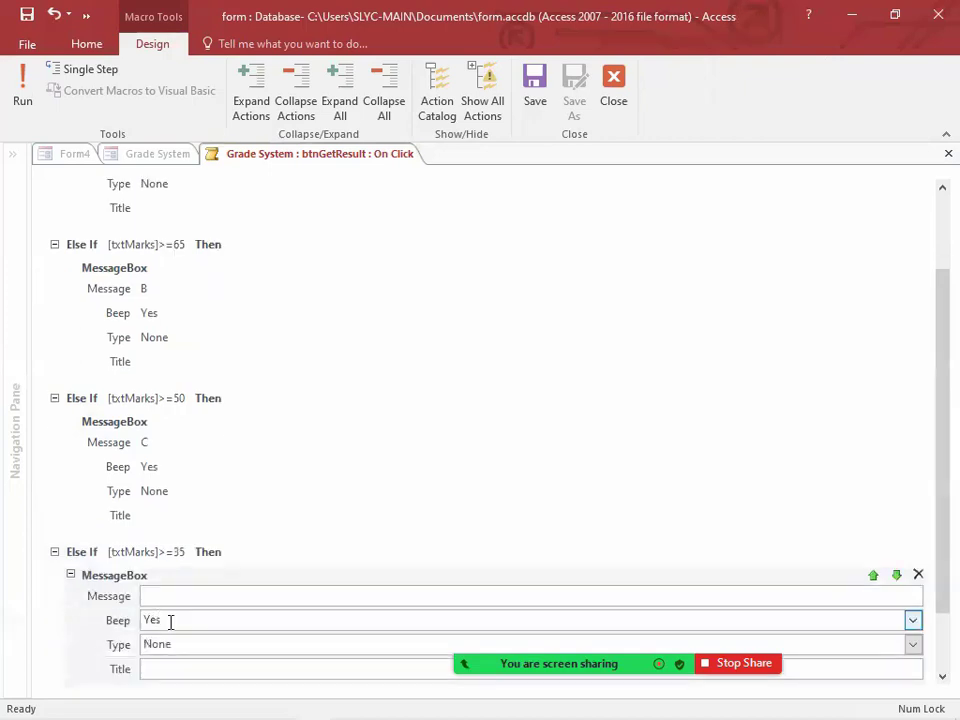
text(S)
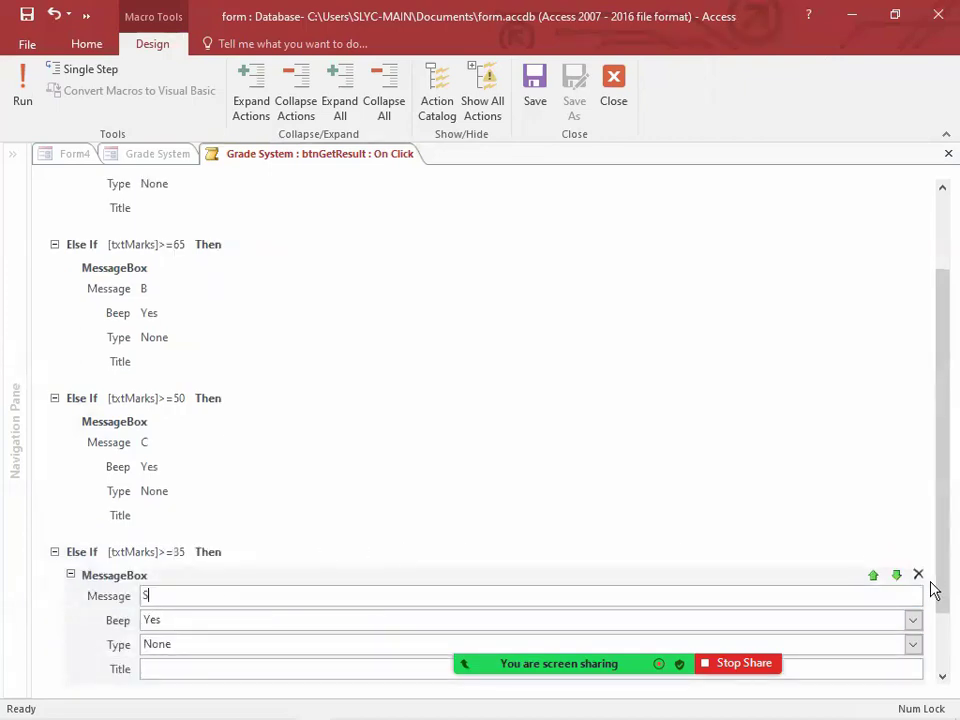
Step: Add a final Else branch that shows a MessageBox with the message "W"
scroll(932, 587, down, 2)
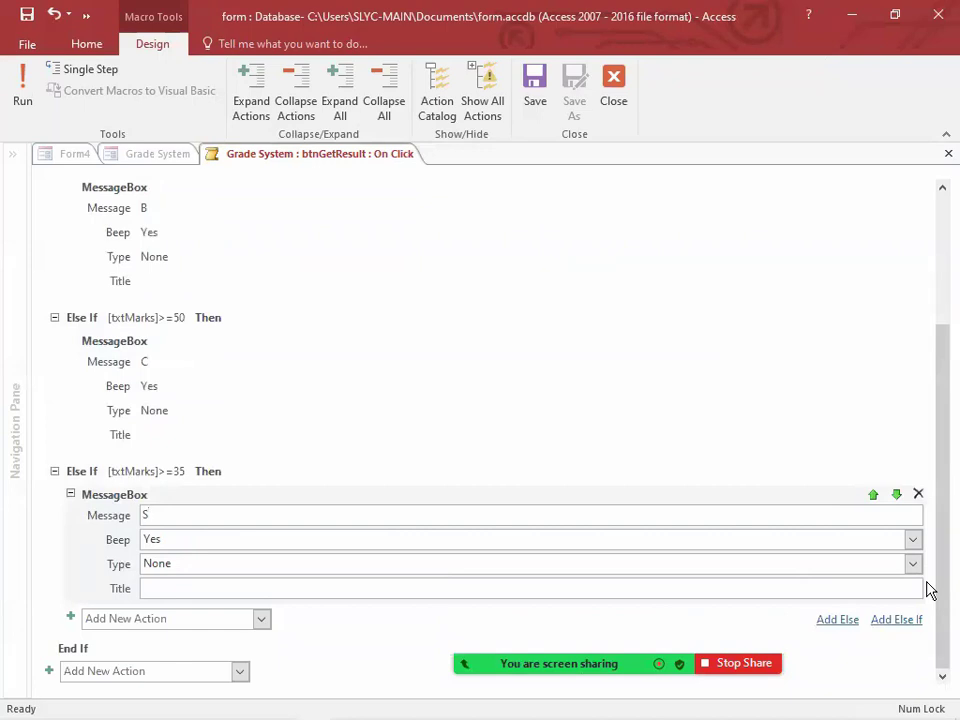
click(837, 619)
text(MessageBox)
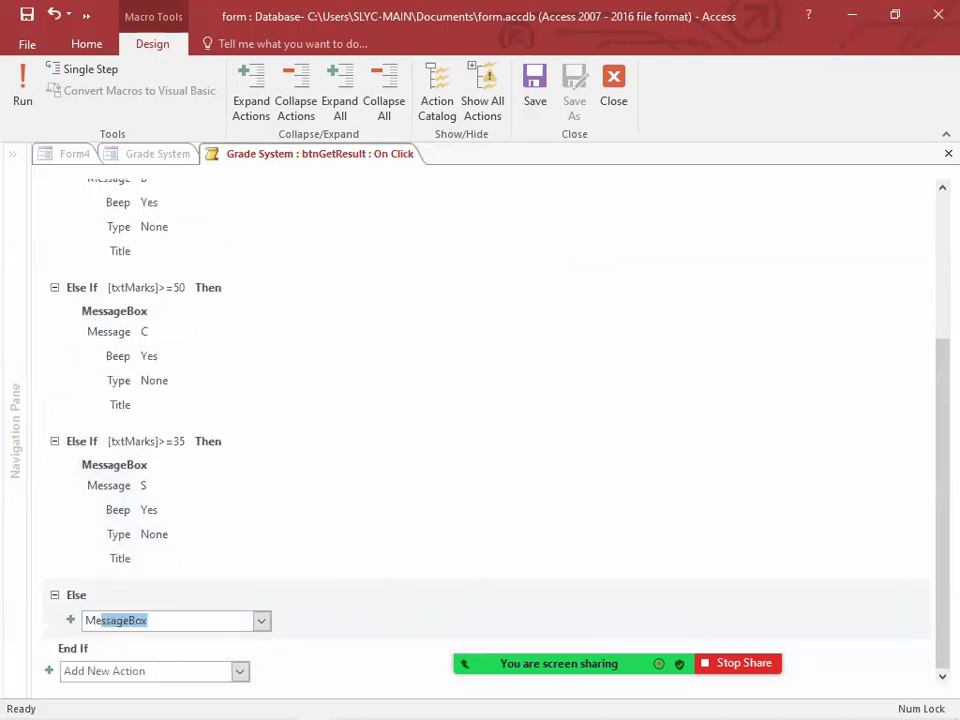
key(Return)
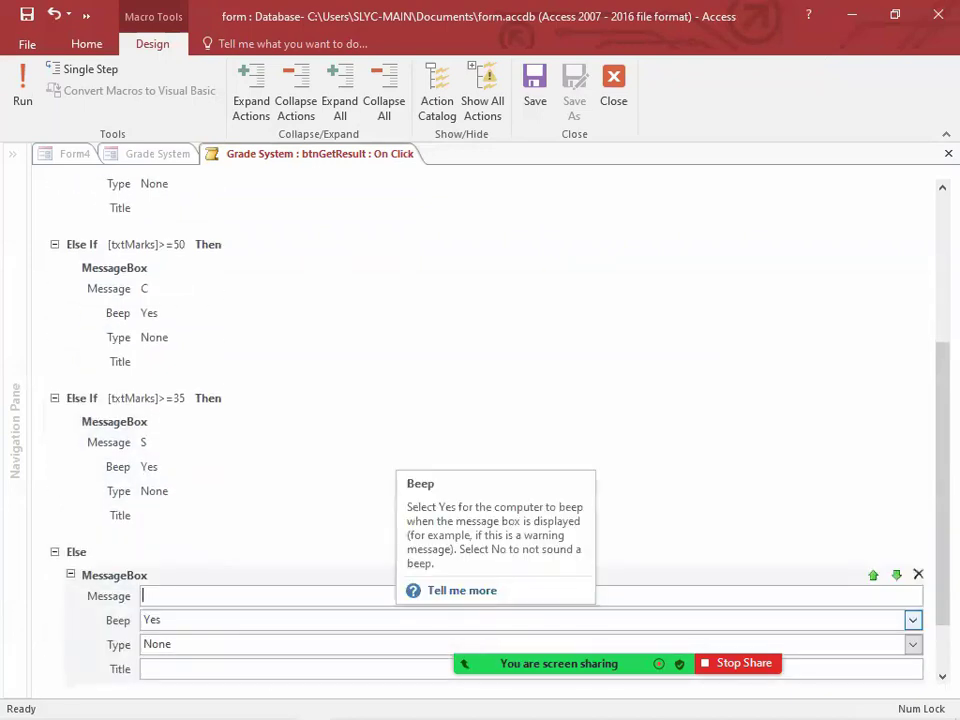
text(W)
Step: Collapse the If, Else If and Else branches so only their conditions are listed
scroll(300, 520, up, 5)
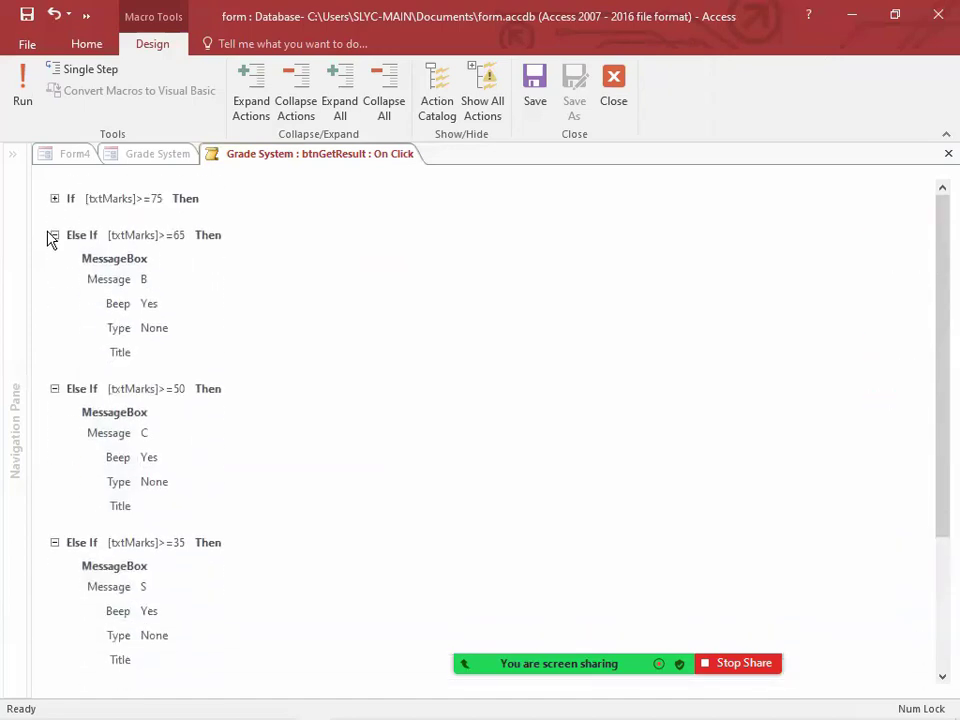
click(54, 235)
click(54, 272)
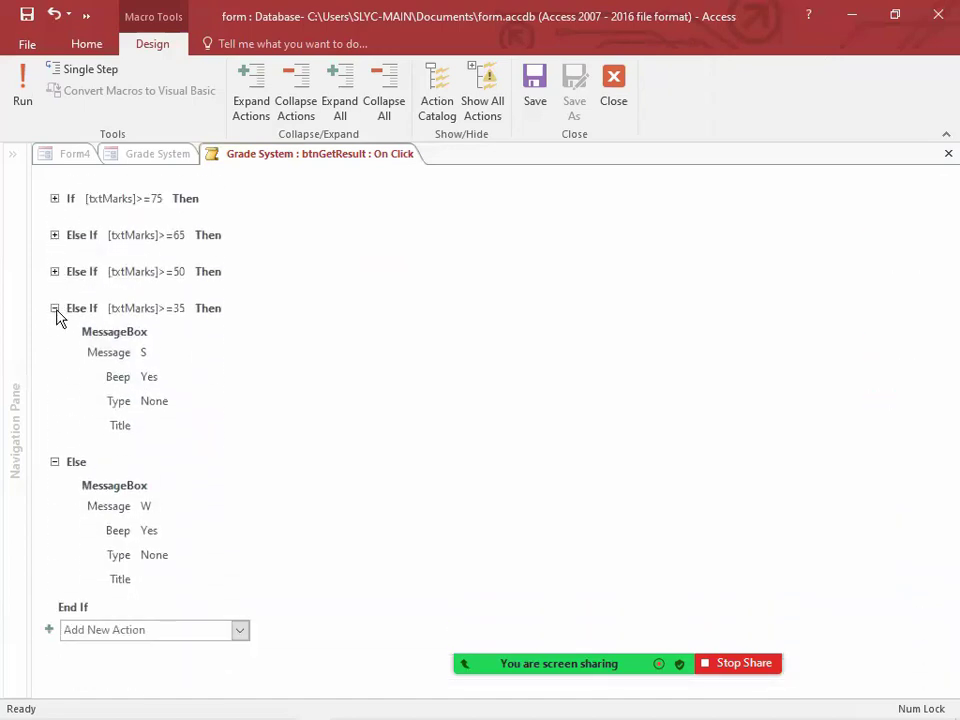
click(55, 309)
click(56, 344)
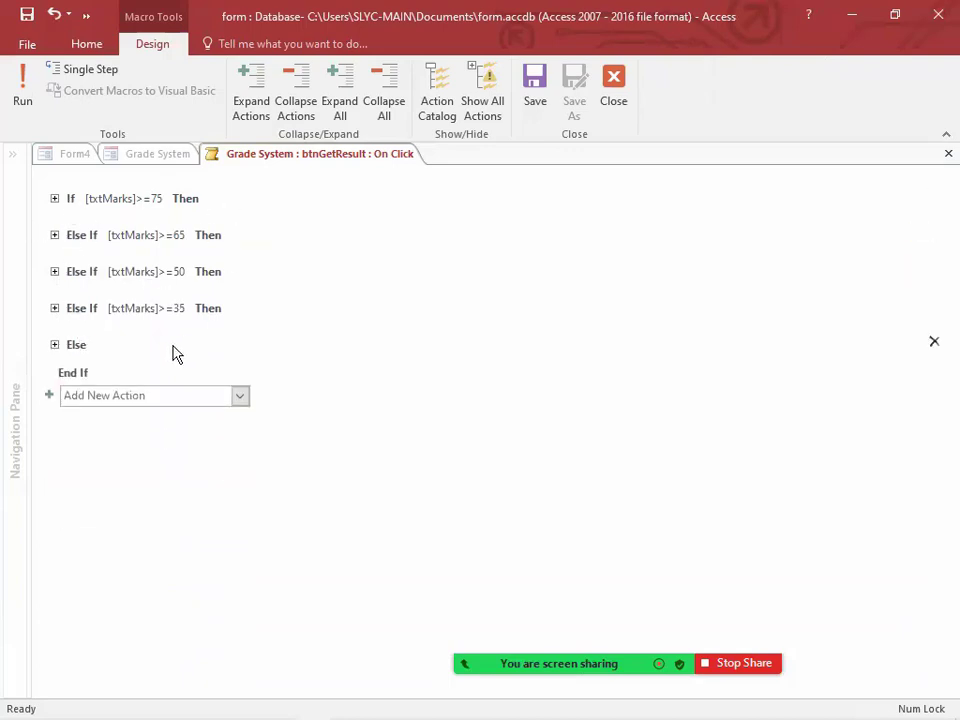
Step: Review the branches one by one, expanding each and collapsing its MessageBox action to a single line
click(55, 199)
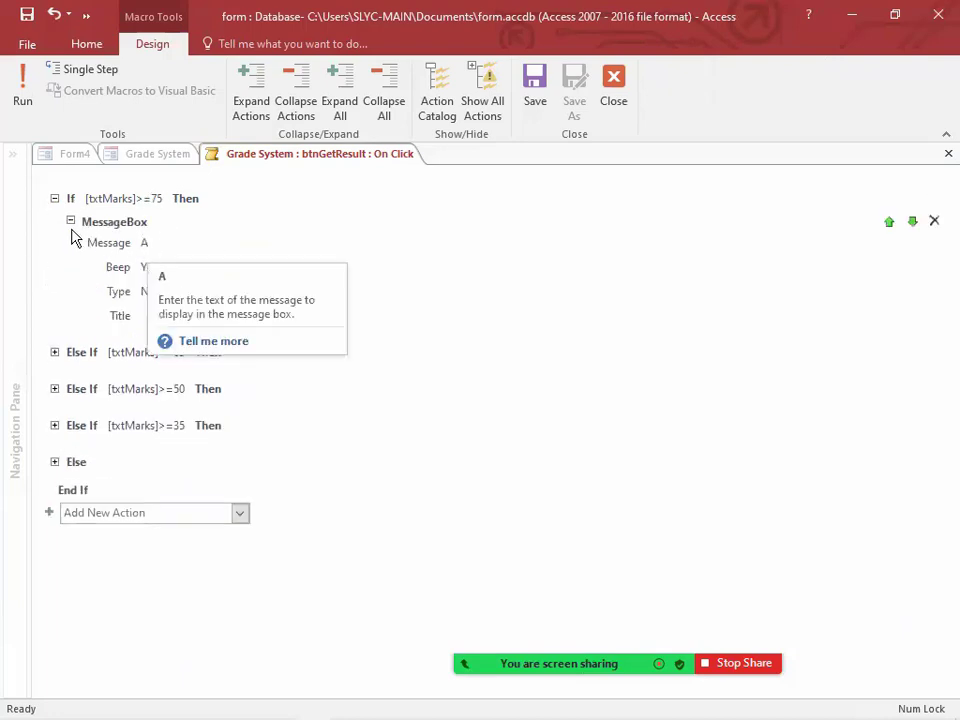
click(71, 222)
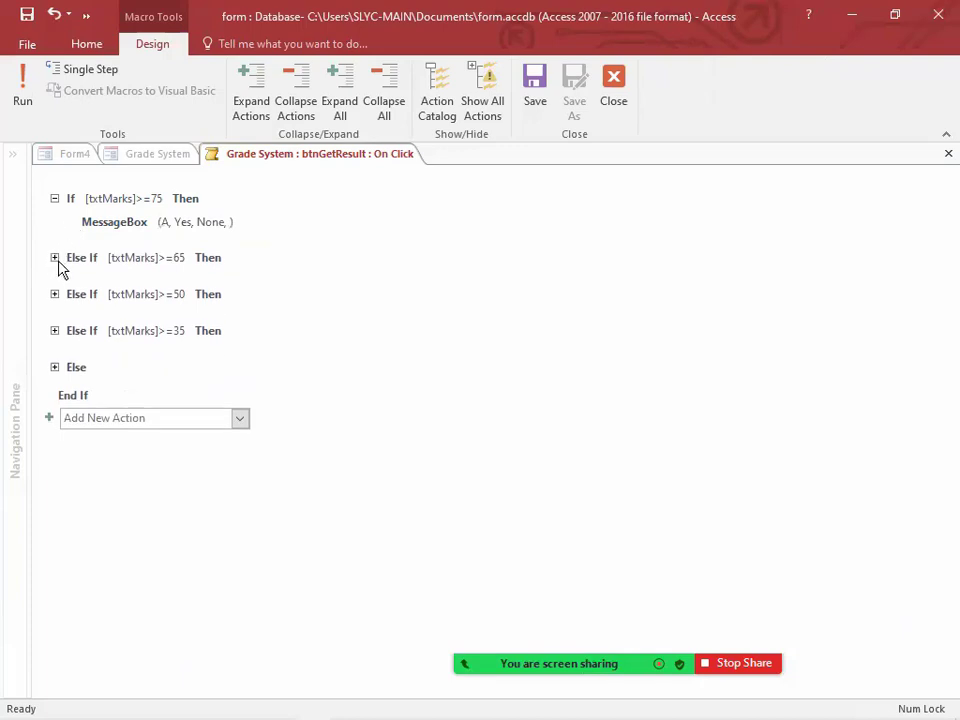
click(54, 257)
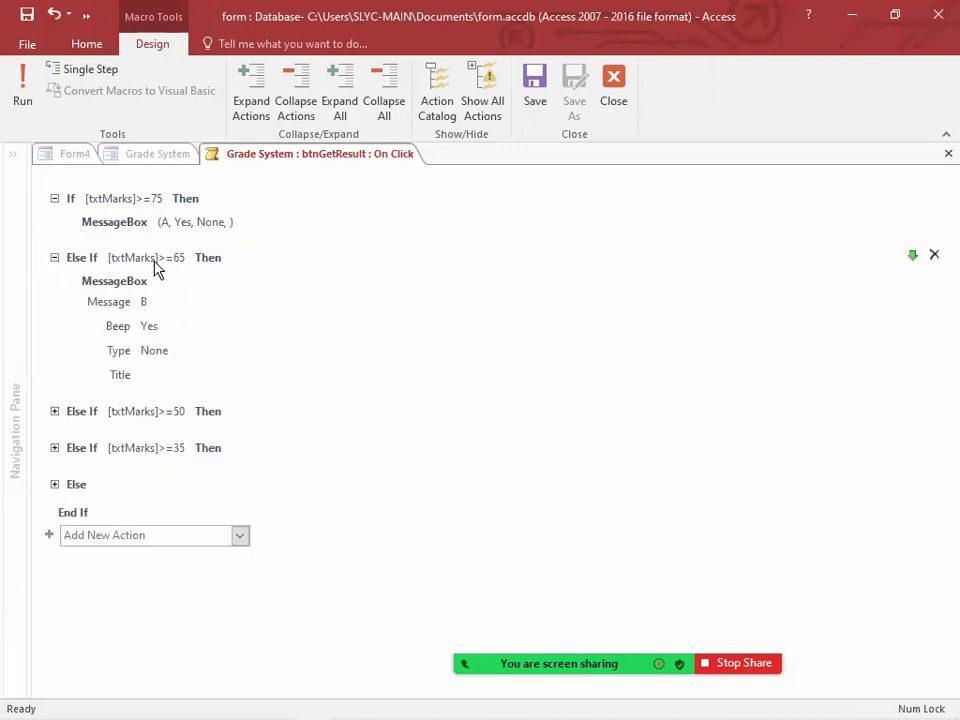
click(70, 281)
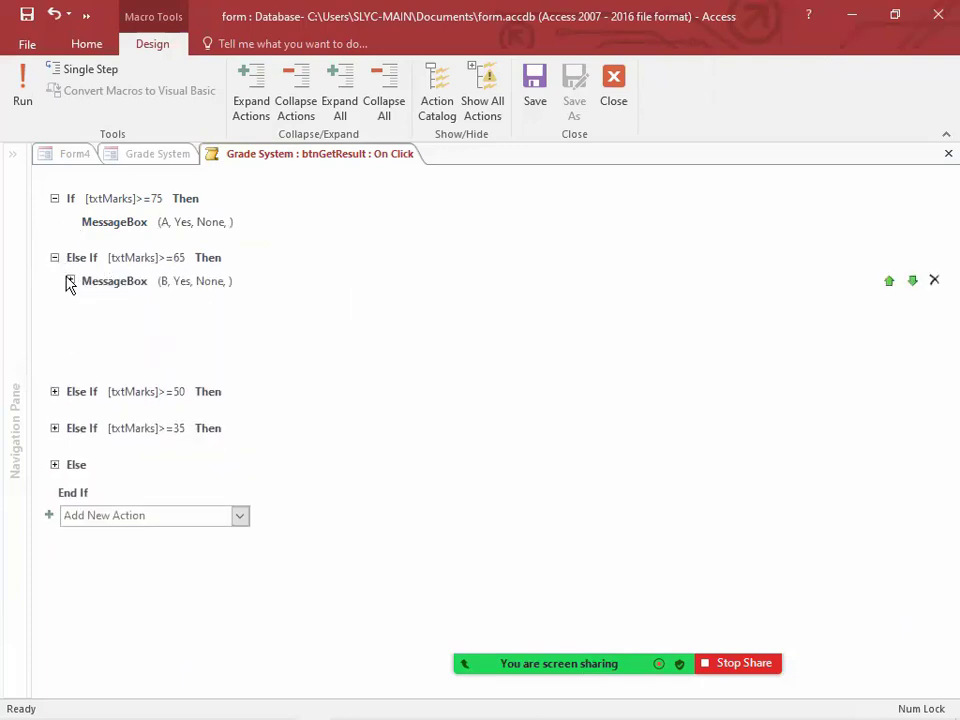
click(54, 317)
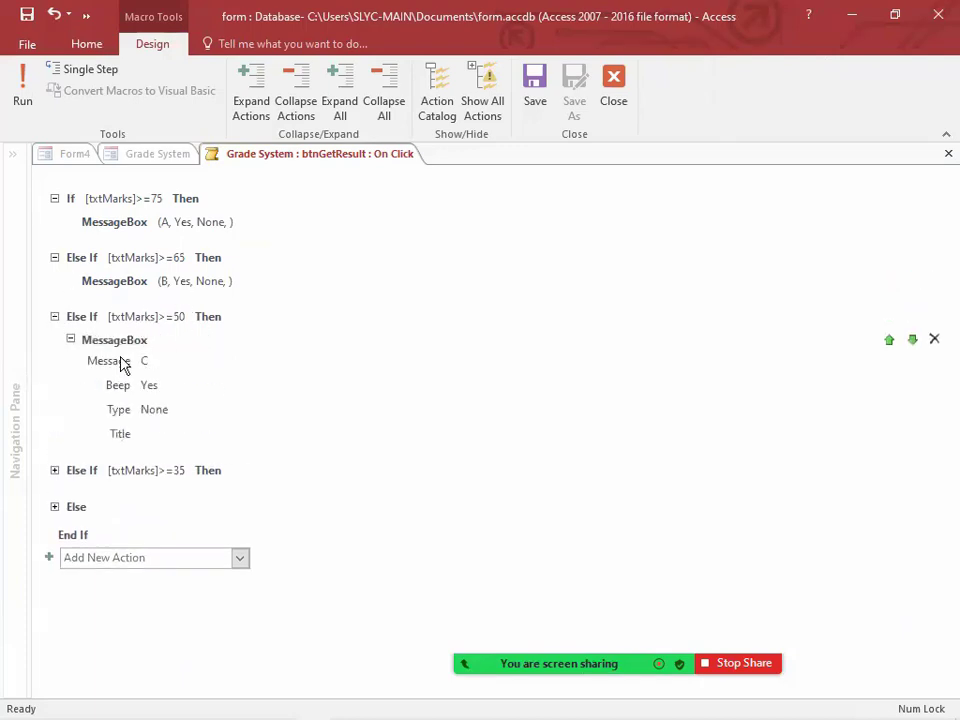
click(70, 340)
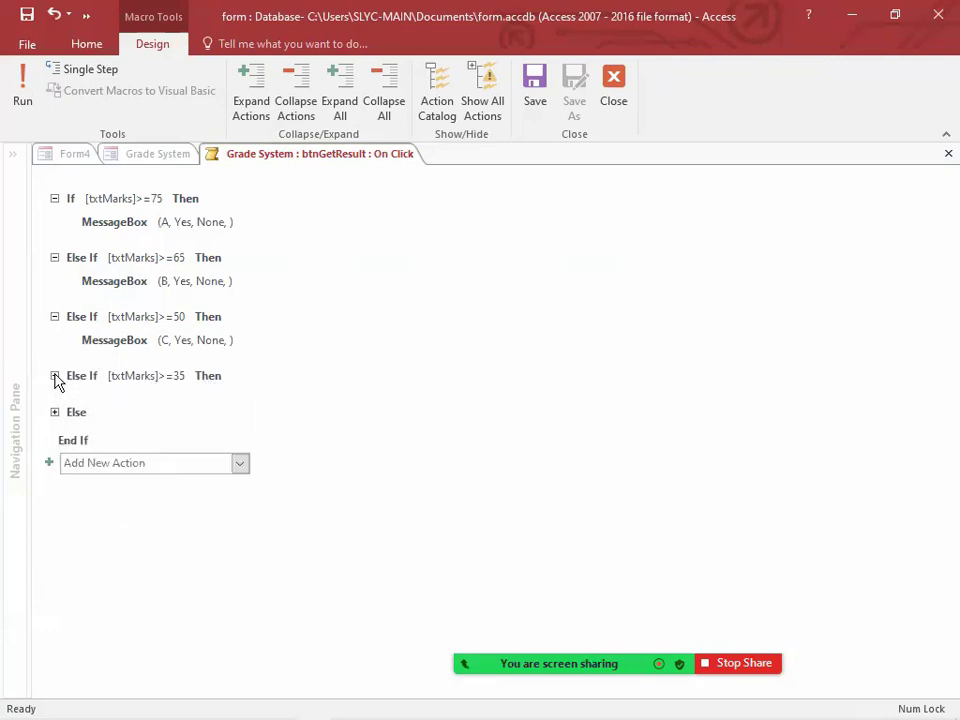
click(55, 376)
click(71, 397)
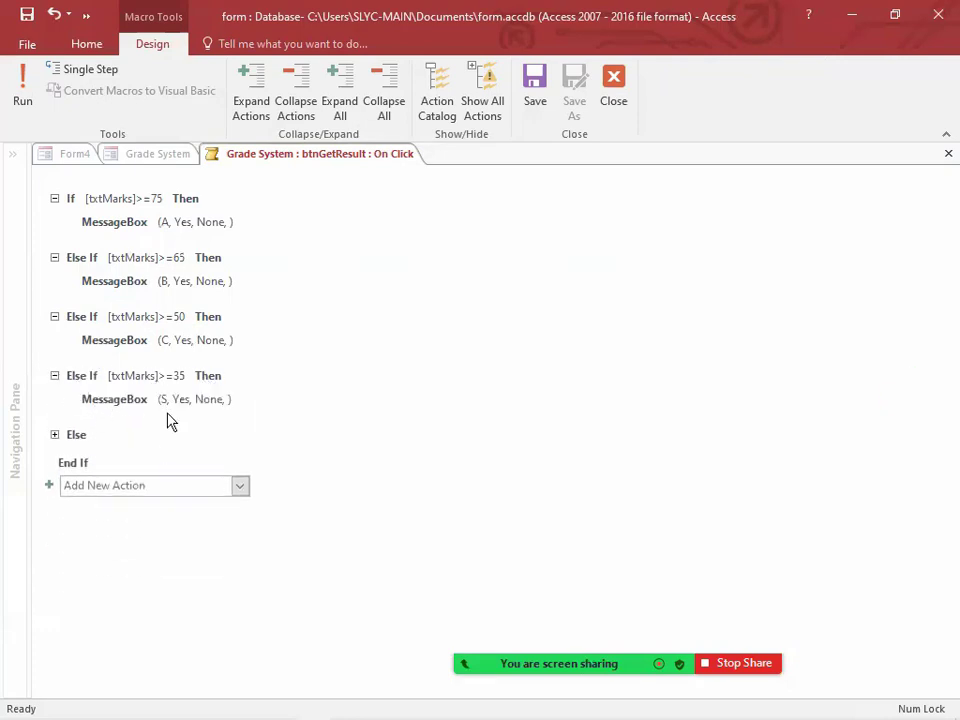
click(55, 434)
click(71, 457)
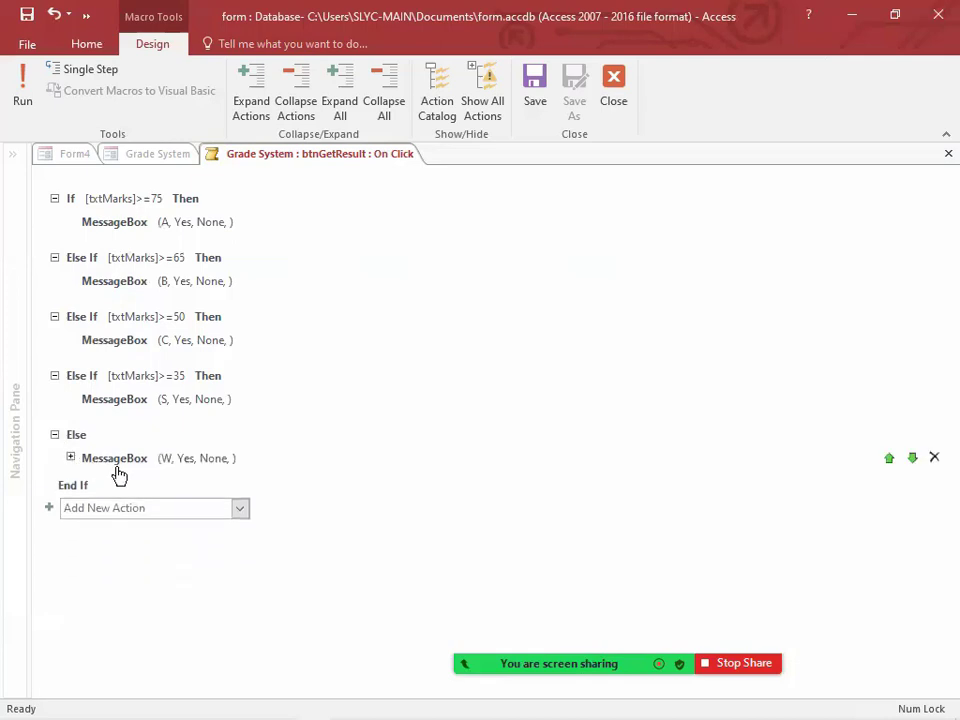
Step: Close the Macro Builder and switch the Grade System form to Form View
click(610, 118)
right_click(327, 157)
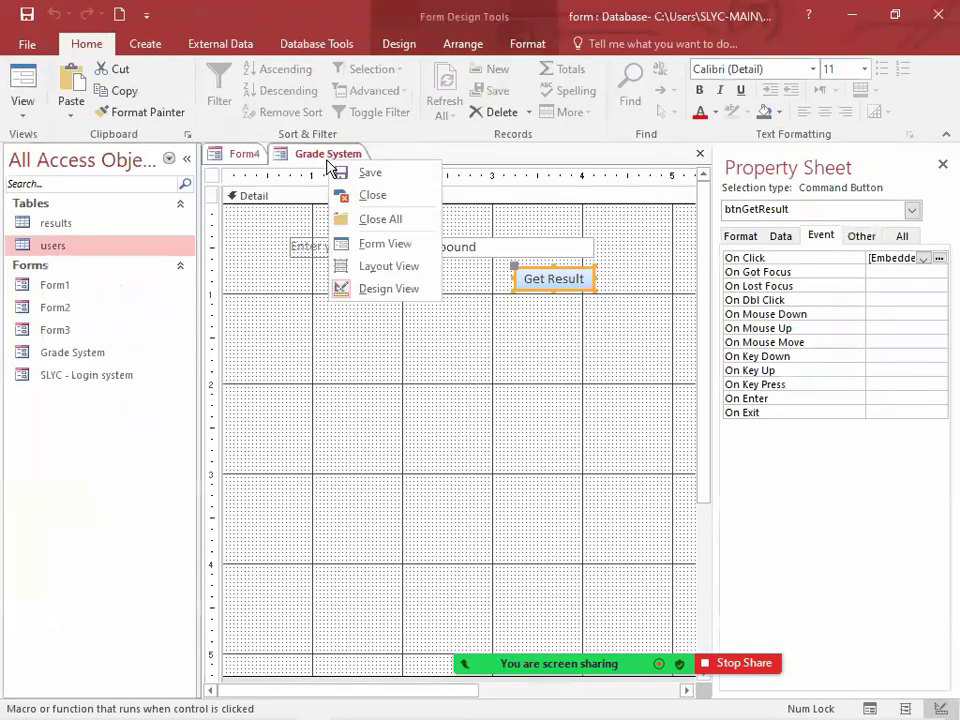
click(401, 243)
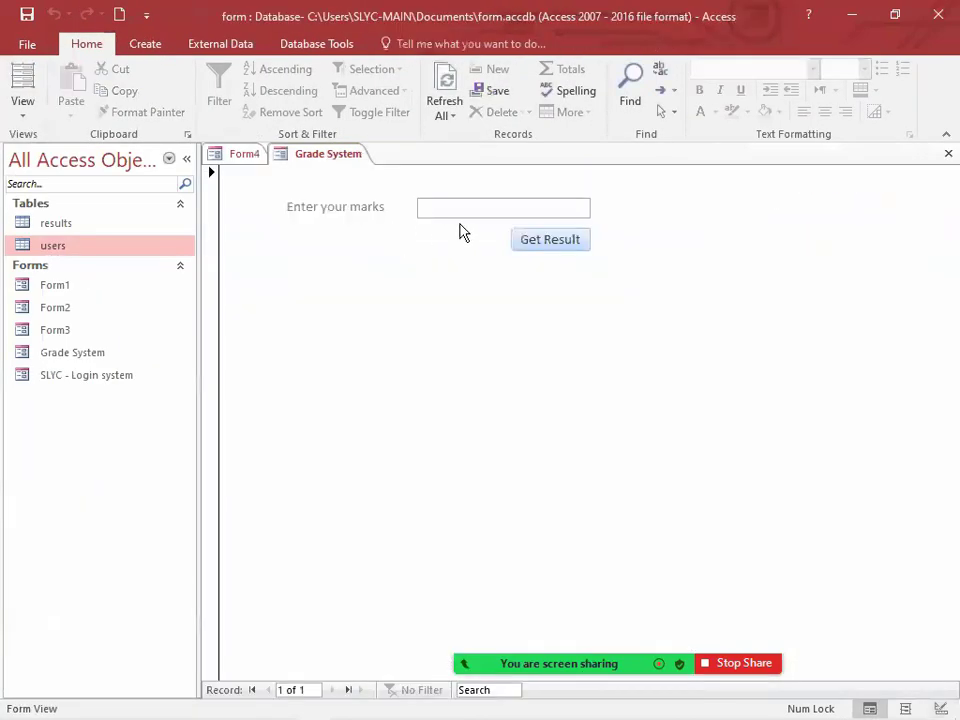
Step: Test Get Result with marks of 50, then dismiss the message and reselect the marks entry
click(534, 242)
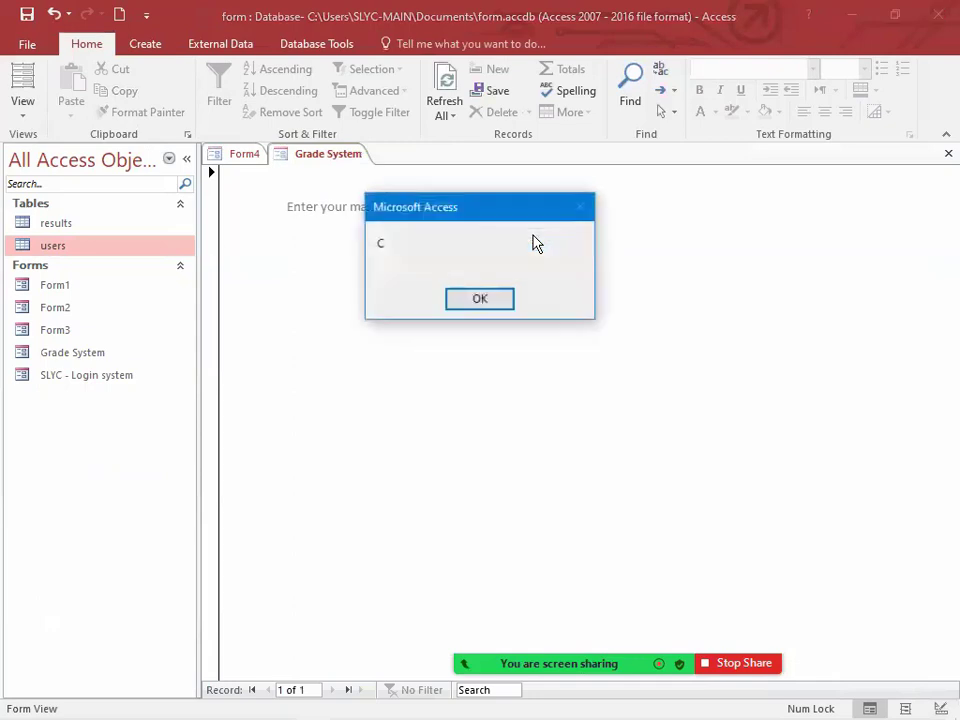
click(480, 300)
click(349, 208)
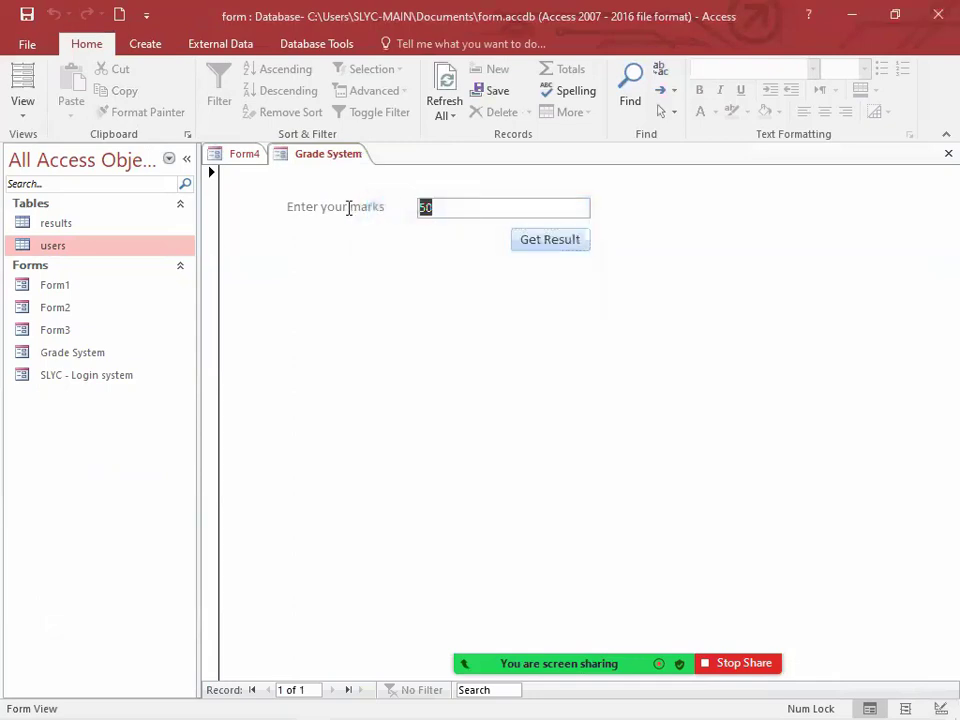
Step: Test Get Result with marks of 79, then dismiss the message and reselect the marks entry
text(79)
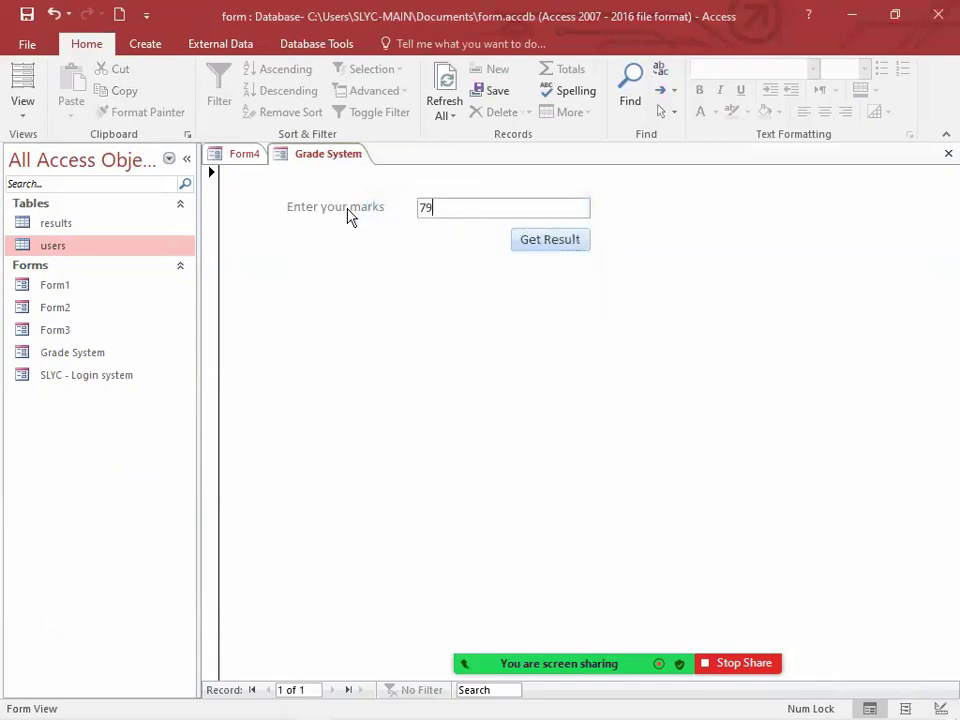
click(545, 240)
drag(490, 213, 480, 323)
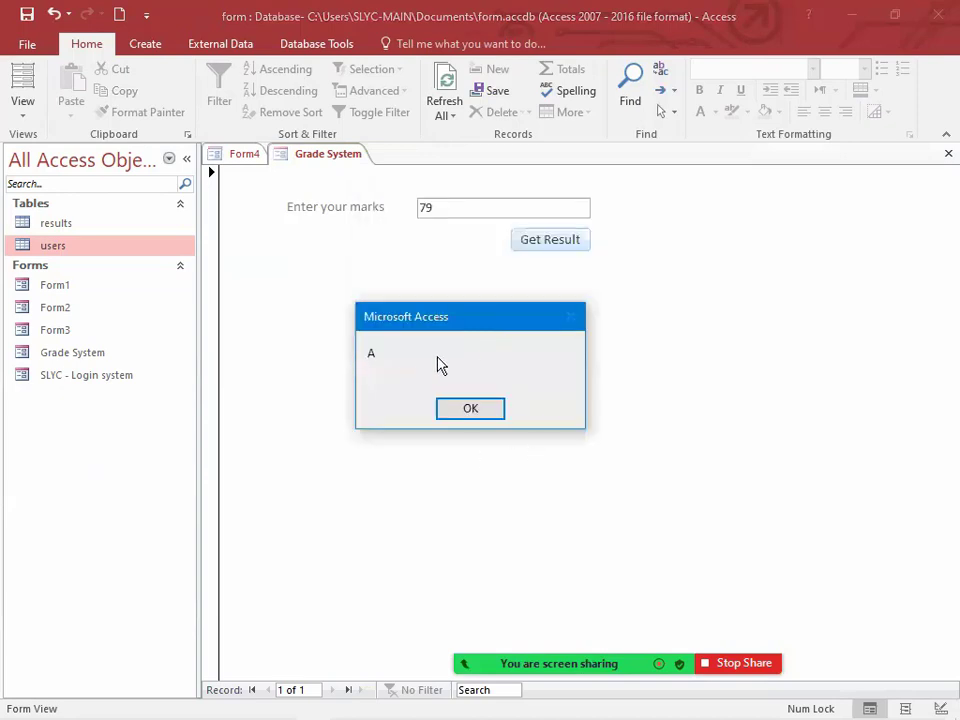
click(467, 409)
click(331, 208)
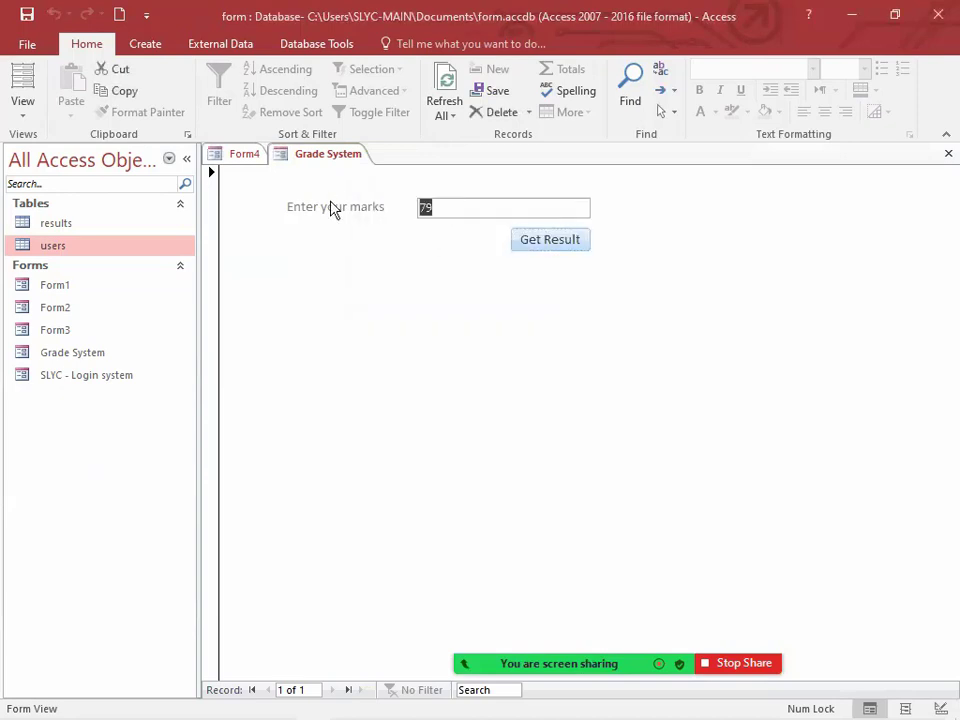
Step: Test Get Result with marks of 12, then close the message and reselect the marks entry
text(12)
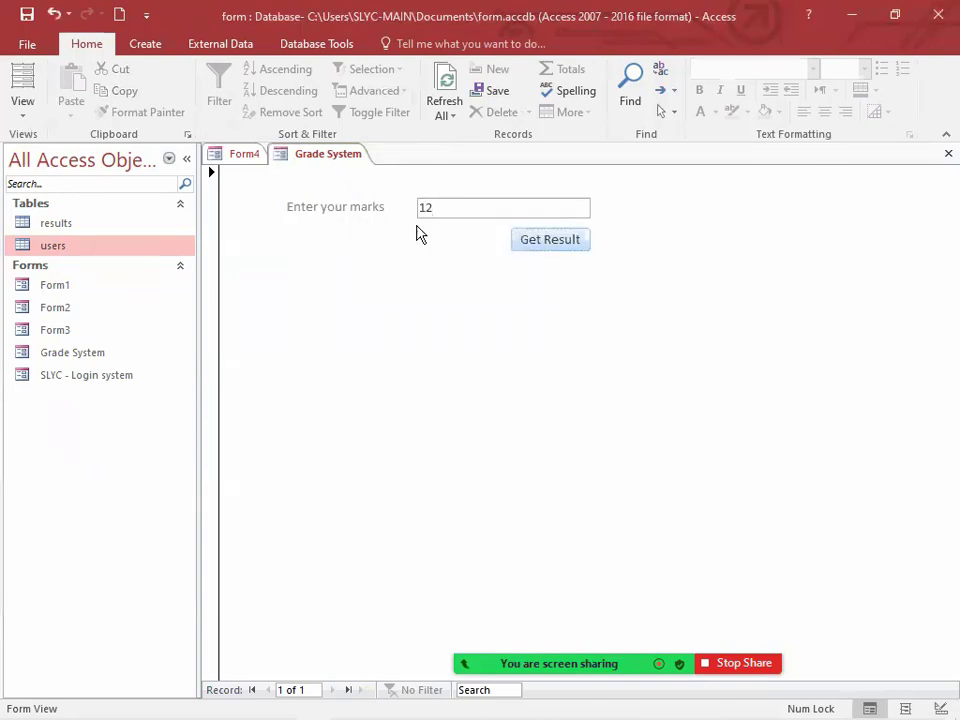
click(558, 250)
click(490, 301)
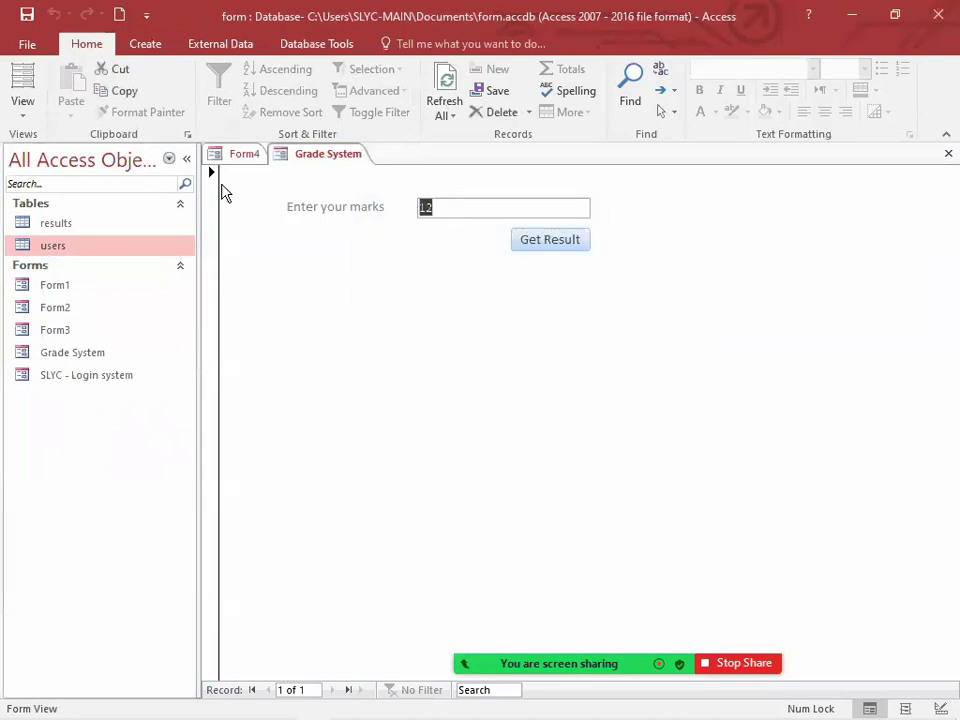
Step: Test Get Result with marks of 69, then close the message and select the marks for replacement
text(69)
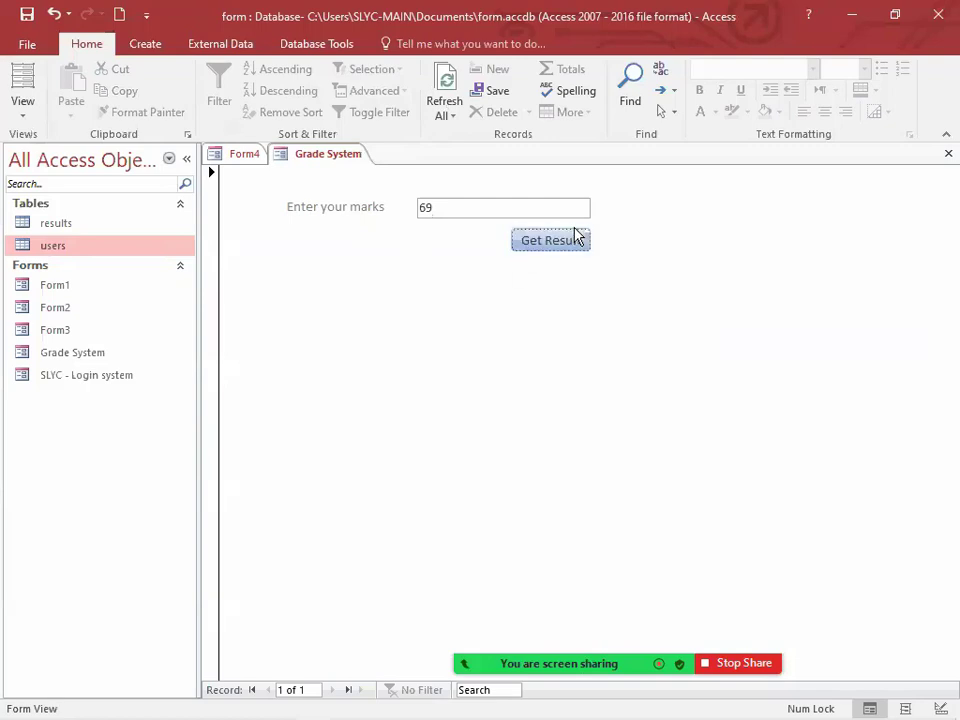
click(574, 238)
click(479, 298)
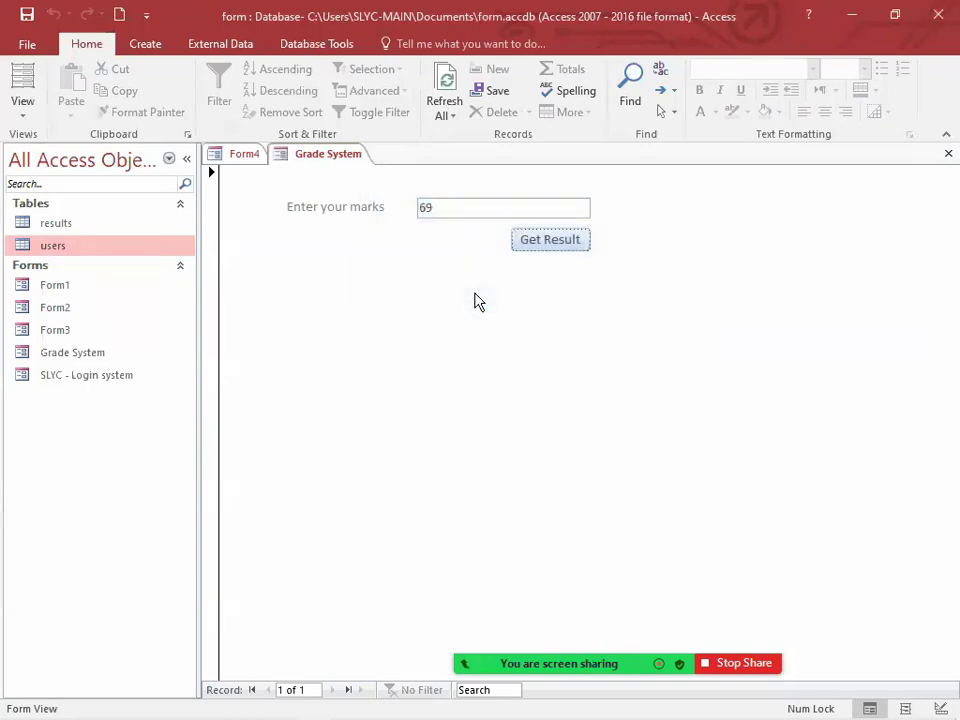
click(334, 195)
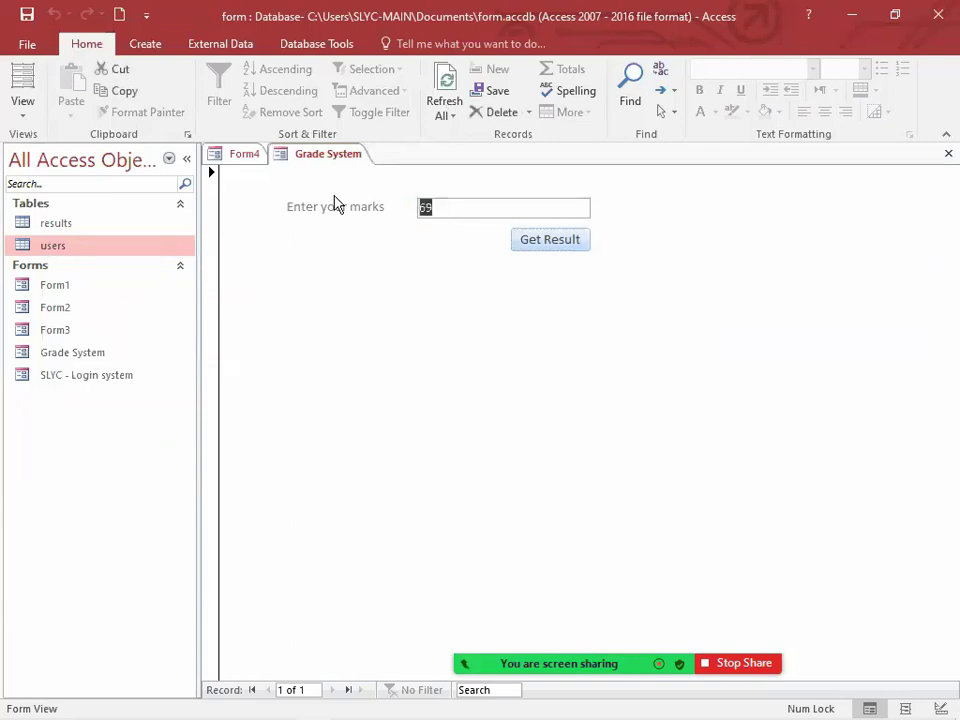
Step: Test Get Result with marks of 110 and move the message box below the form's fields
text(110)
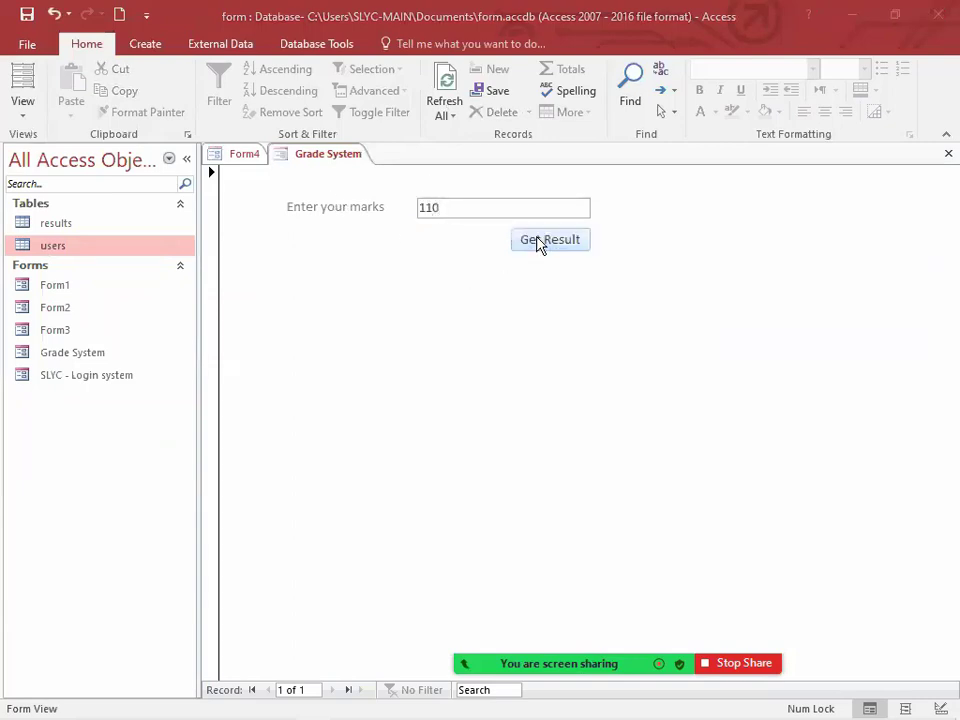
click(538, 244)
drag(476, 214, 474, 318)
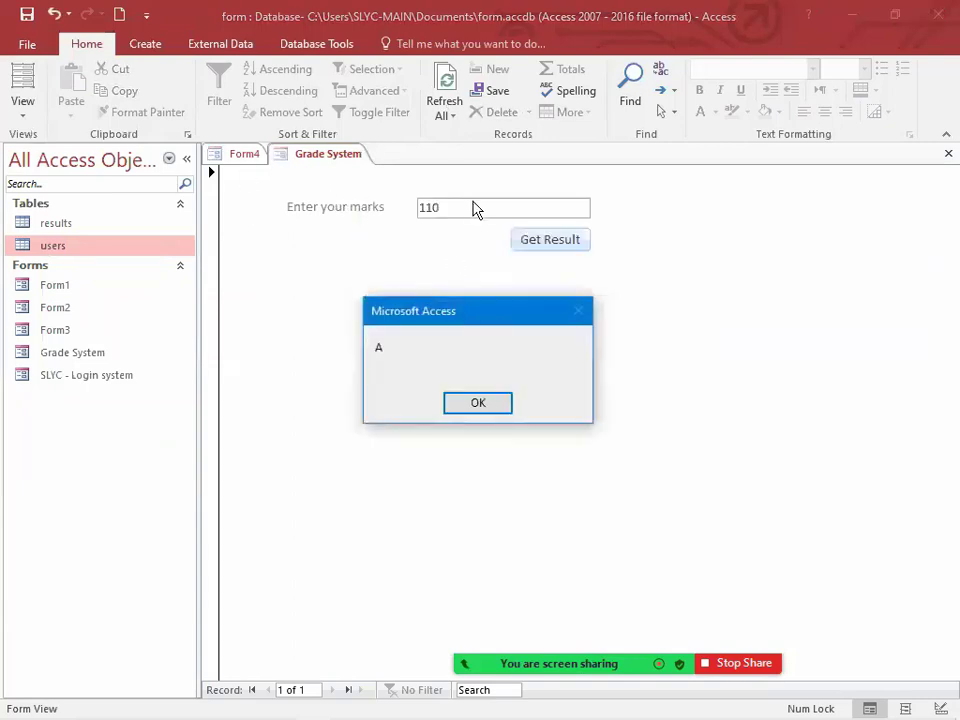